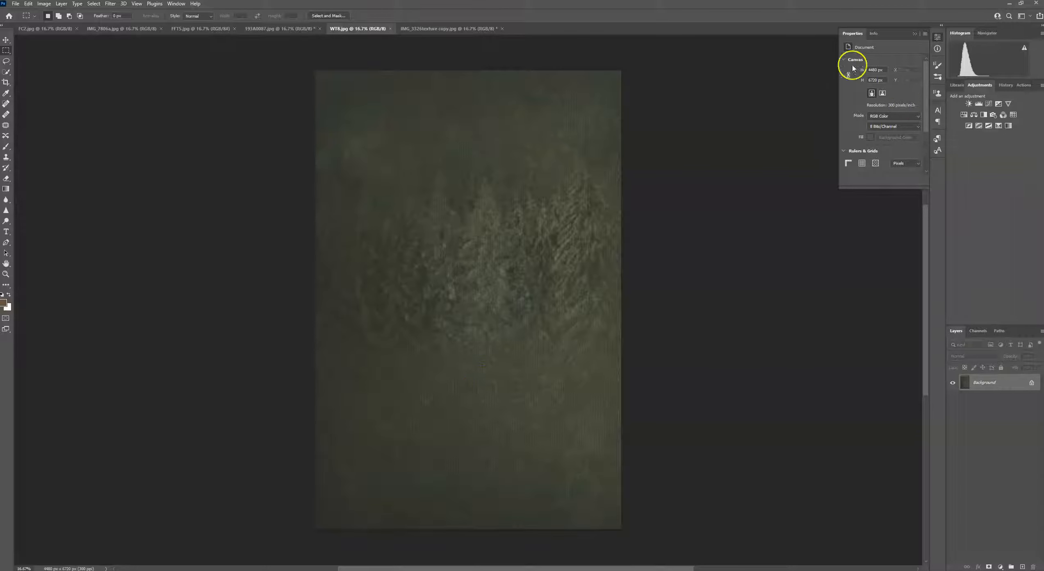
Select the entire flower texture in FC2.jpg and copy it.
{"action": "left_click", "coordinate": [31, 30]}
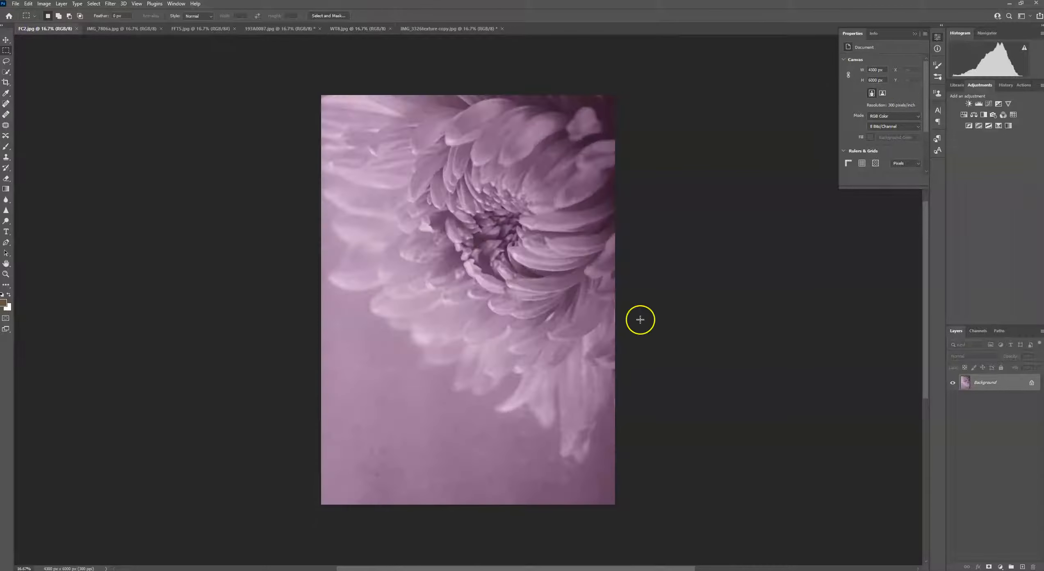
{"action": "left_click", "coordinate": [108, 30]}
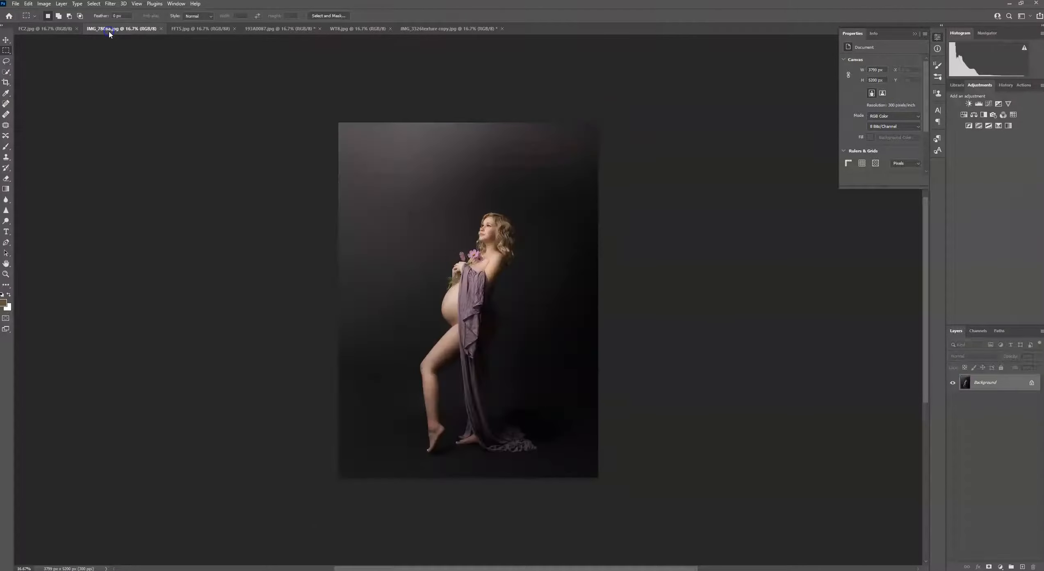
{"action": "left_click", "coordinate": [68, 29]}
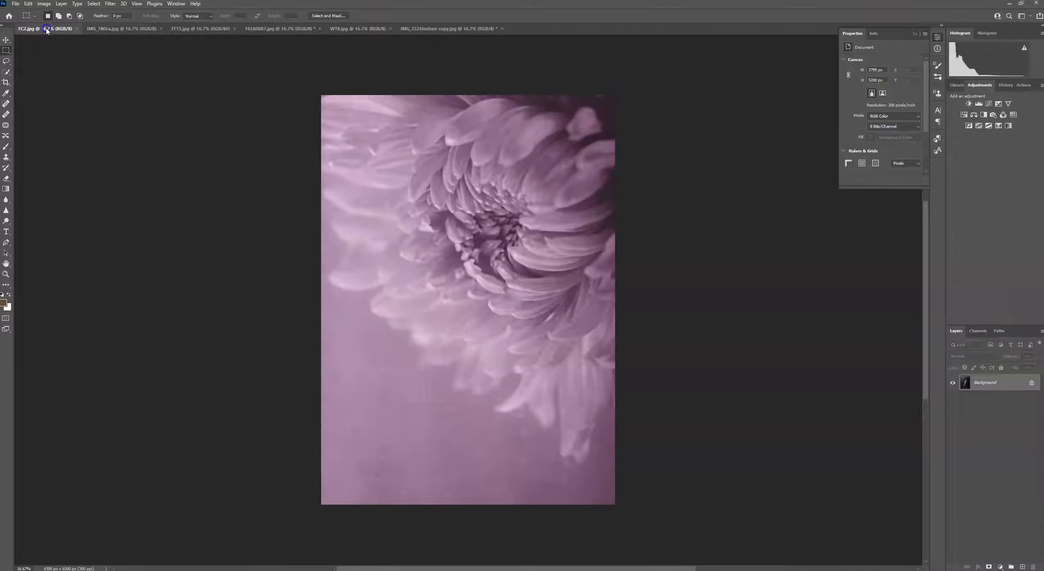
{"action": "left_click", "coordinate": [93, 5]}
{"action": "left_click", "coordinate": [95, 13]}
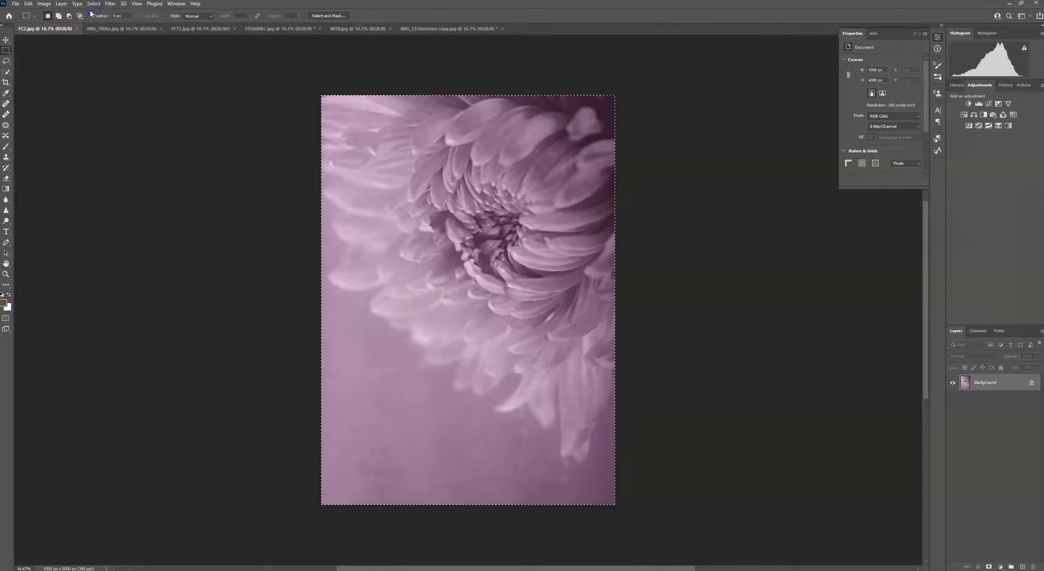
{"action": "left_click", "coordinate": [28, 5]}
{"action": "left_click", "coordinate": [34, 61]}
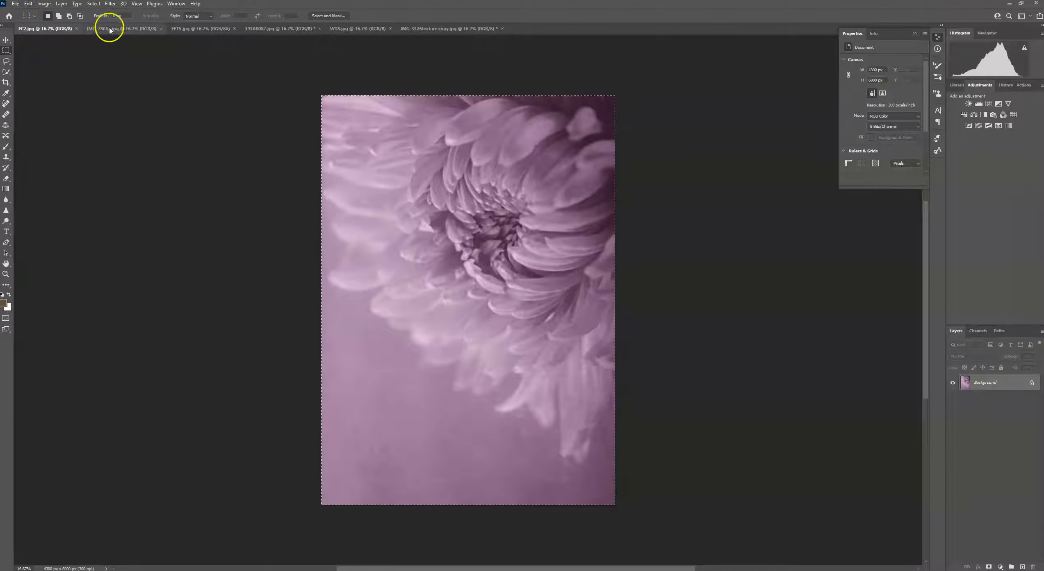
Paste the flower texture into IMG_7806a.jpg and scale it down to fit the canvas exactly.
{"action": "left_click", "coordinate": [111, 29]}
{"action": "left_click", "coordinate": [28, 5]}
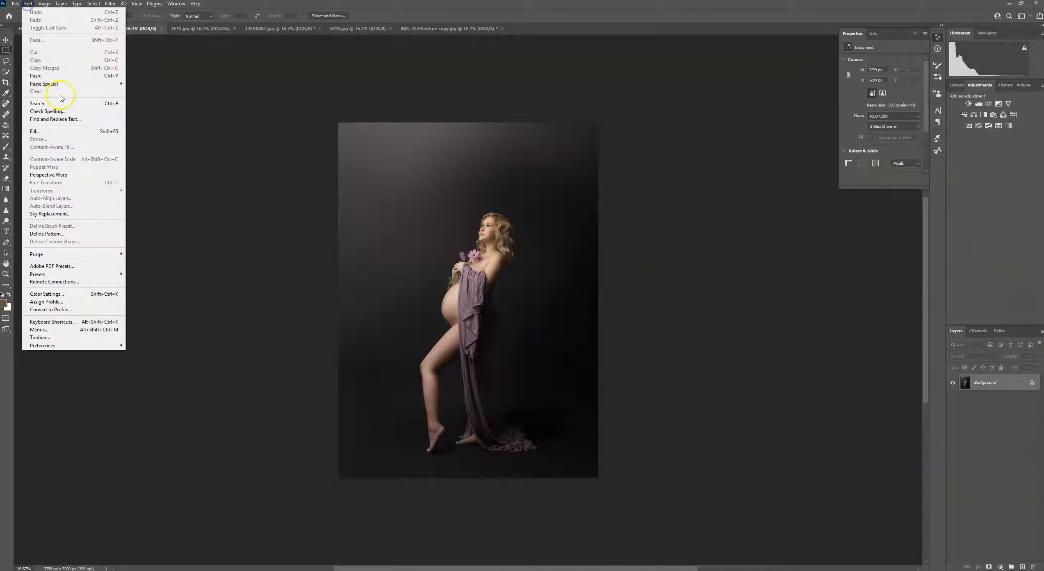
{"action": "left_click", "coordinate": [60, 78]}
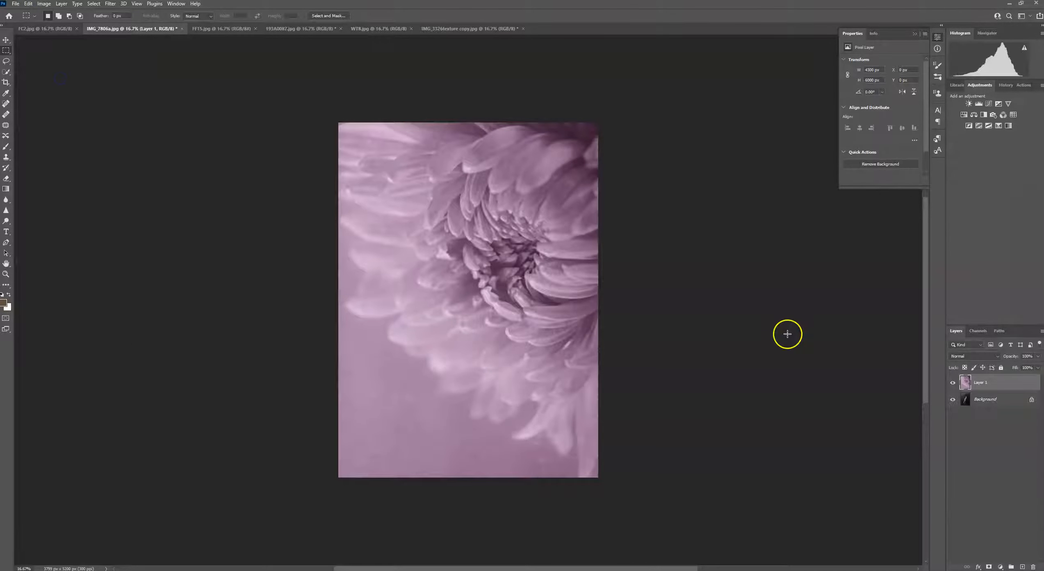
{"action": "left_click", "coordinate": [6, 40]}
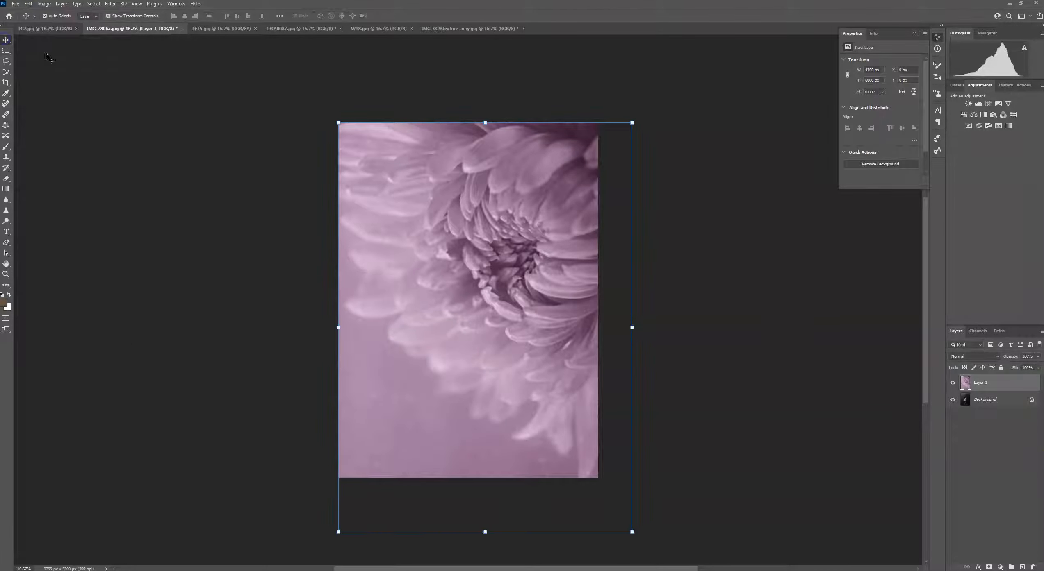
{"action": "left_click_drag", "start_coordinate": [631, 532], "coordinate": [598, 478]}
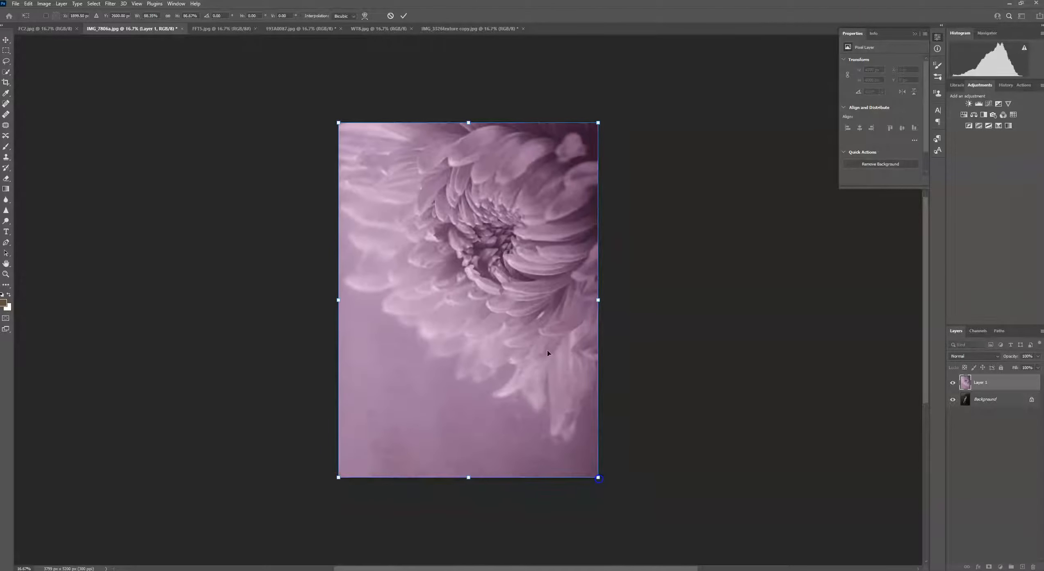
{"action": "left_click", "coordinate": [403, 16]}
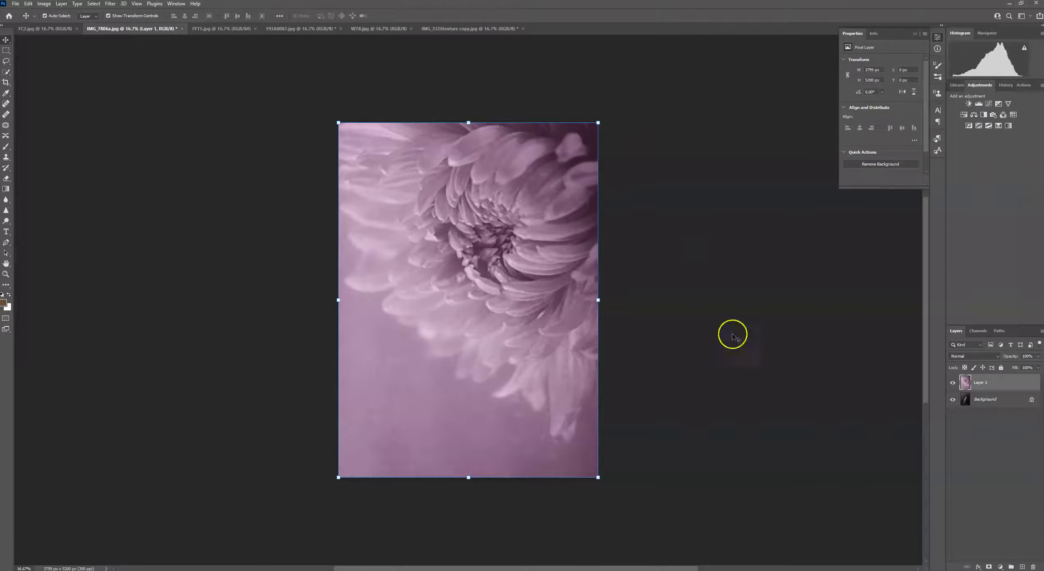
Hide the flower layer and select the woman on the Background layer with Select Subject.
{"action": "left_click", "coordinate": [952, 385]}
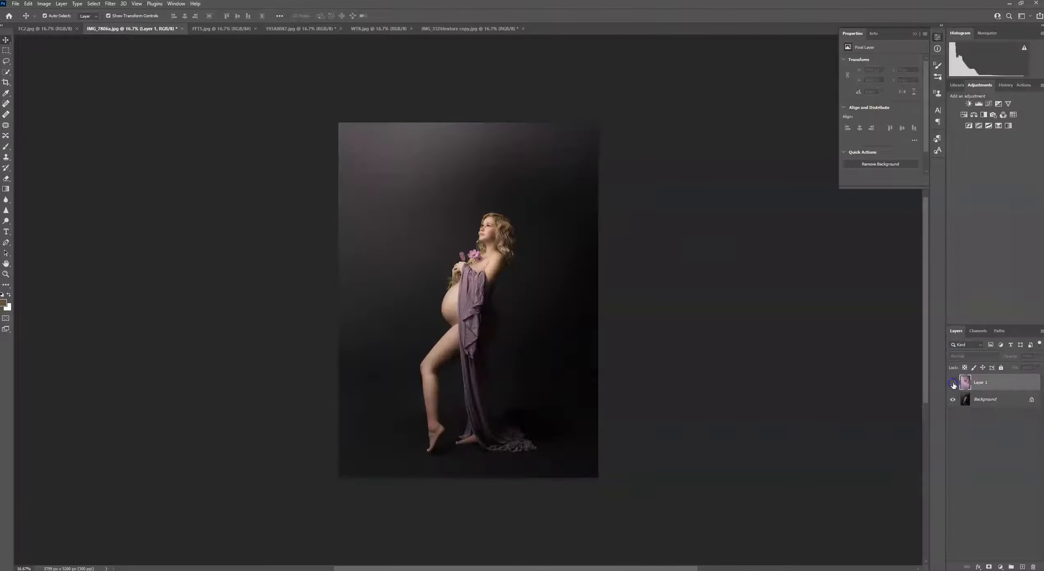
{"action": "left_click", "coordinate": [989, 405]}
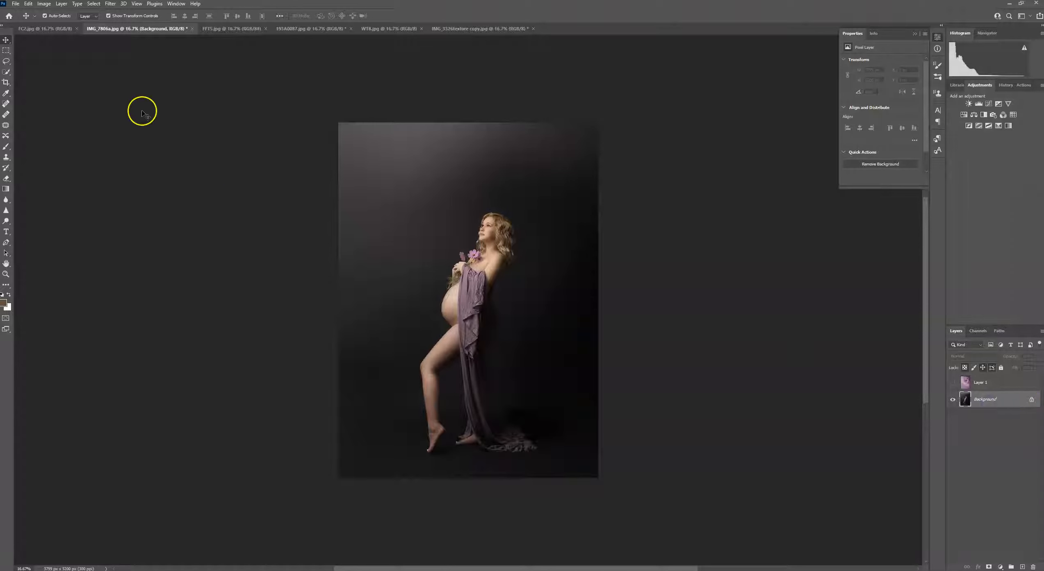
{"action": "left_click", "coordinate": [6, 73]}
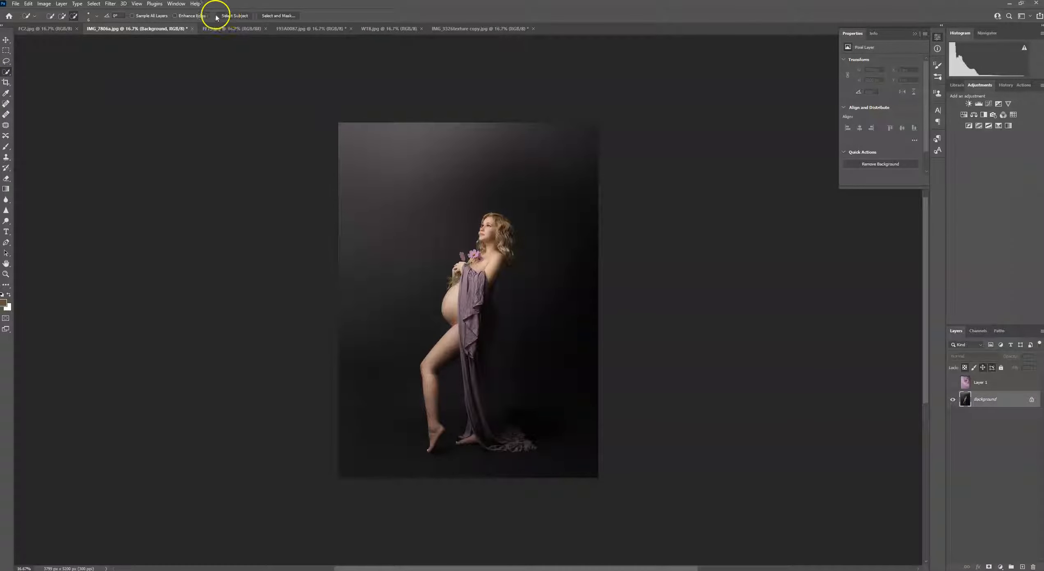
{"action": "left_click", "coordinate": [232, 16]}
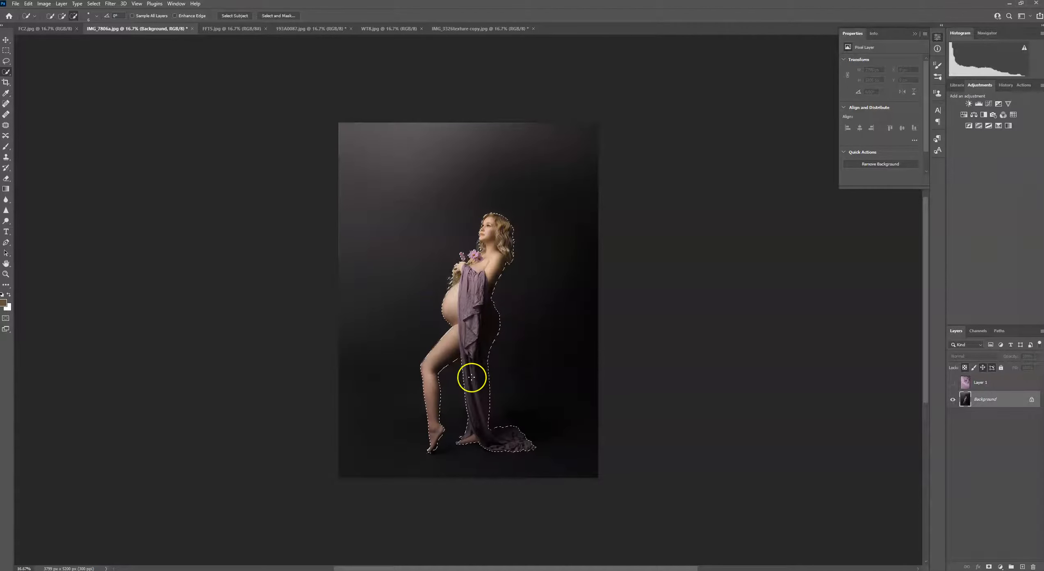
Duplicate the Background layer and add a layer mask to the copy that hides the selected woman.
{"action": "left_click_drag", "start_coordinate": [1001, 400], "coordinate": [1023, 568]}
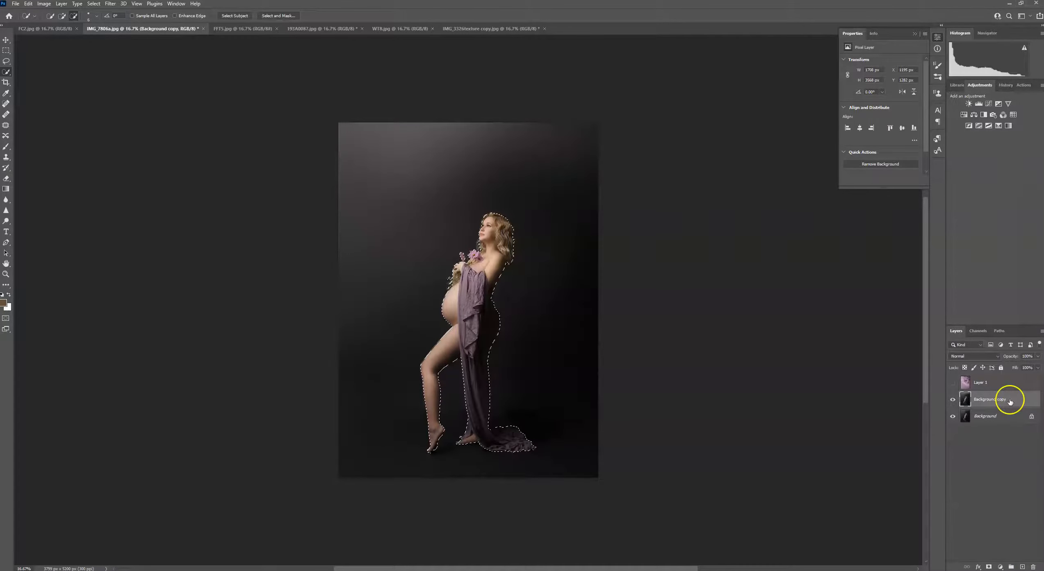
{"action": "left_click", "coordinate": [988, 567]}
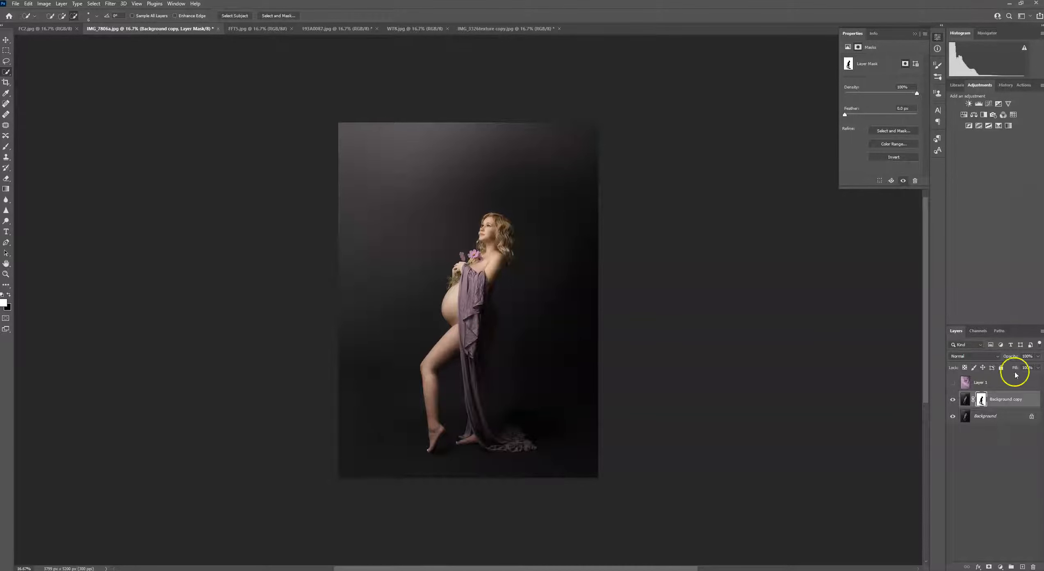
Show the flower layer, clip it to the masked Background copy and set its blend mode to Soft Light.
{"action": "left_click", "coordinate": [988, 384]}
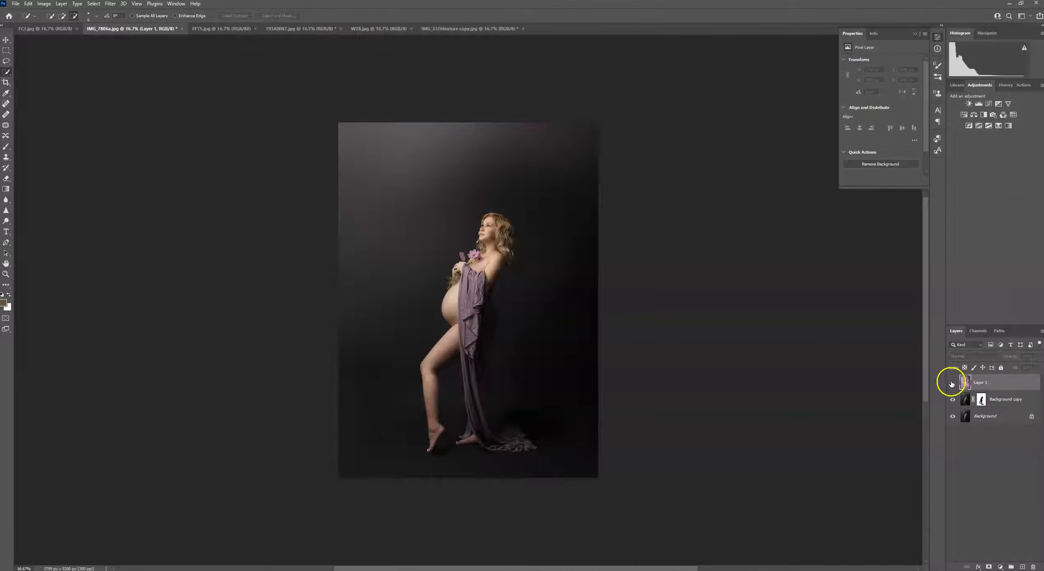
{"action": "left_click", "coordinate": [951, 384]}
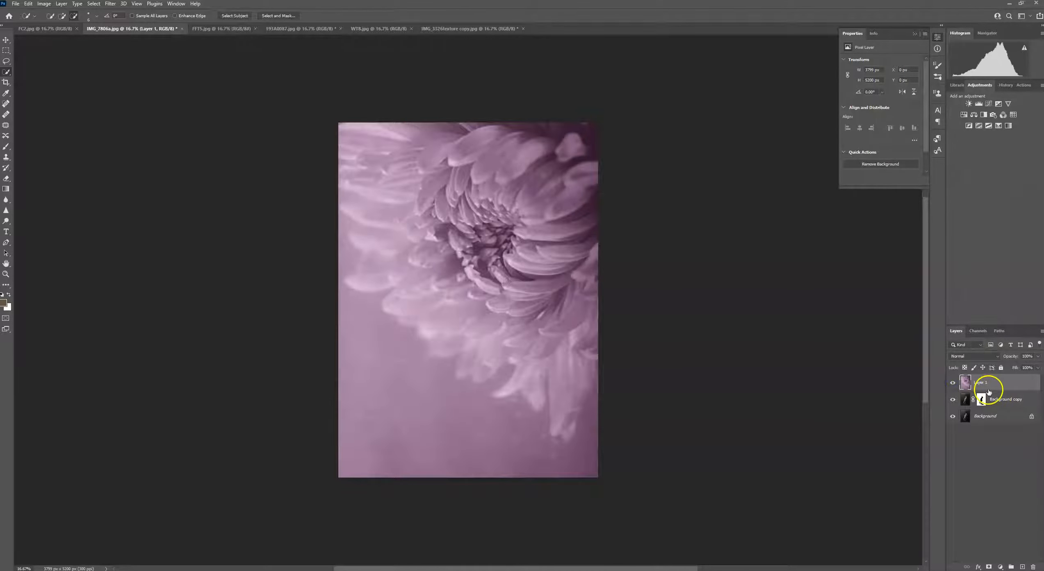
{"action": "left_click", "coordinate": [995, 389], "text": "alt"}
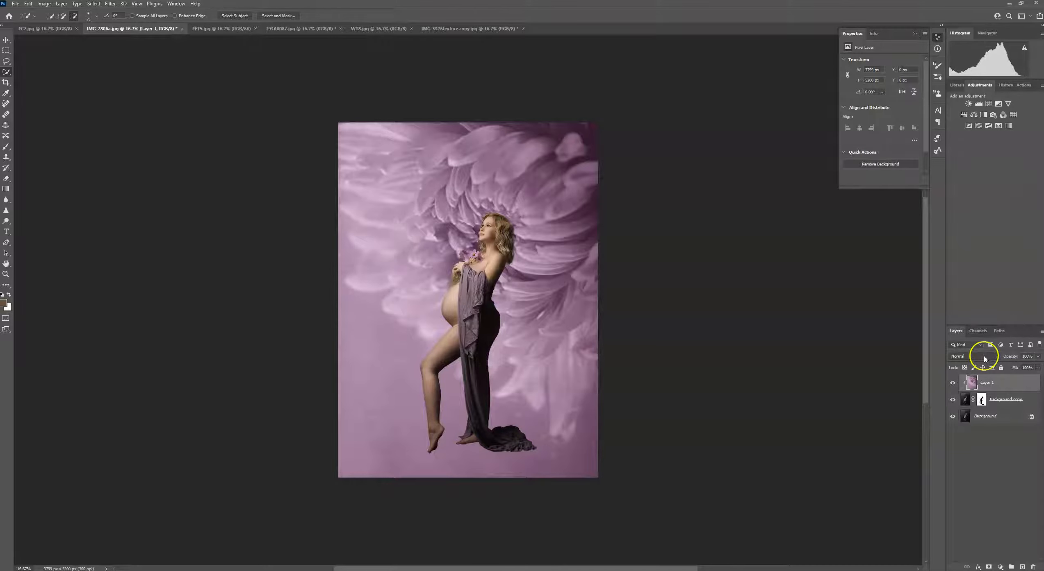
{"action": "left_click", "coordinate": [985, 358]}
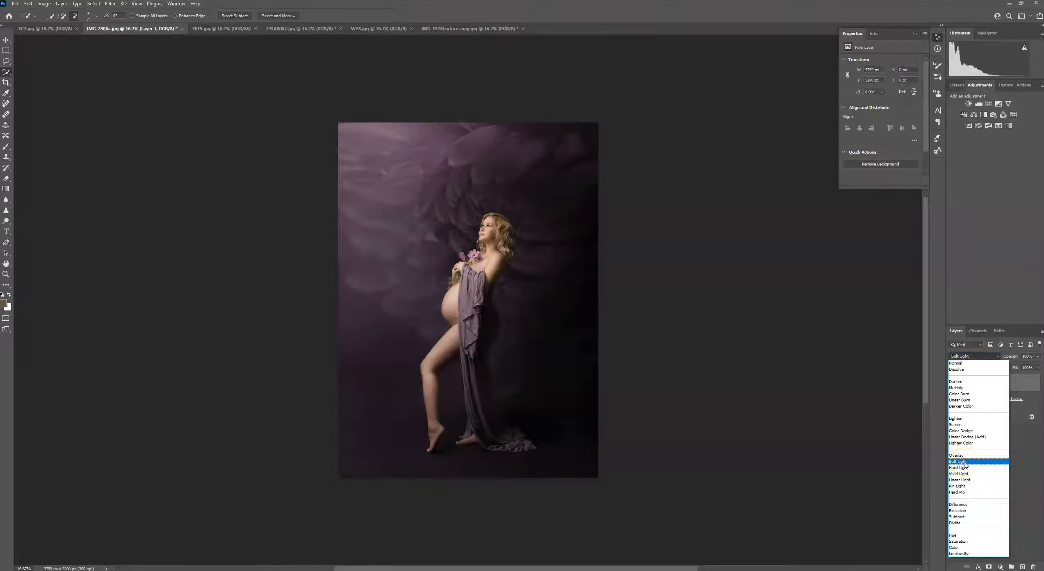
{"action": "left_click", "coordinate": [959, 462]}
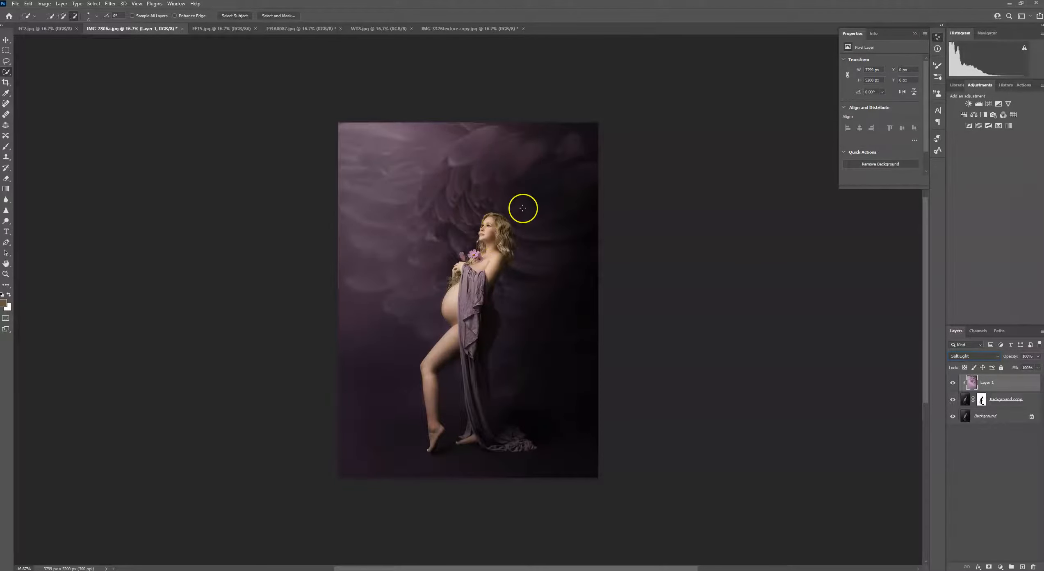
Examine up close how the flower texture blends with the backdrop around the woman's face, hair and drape.
{"action": "key", "text": "ctrl+plus"}
{"action": "key", "text": "ctrl+plus"}
{"action": "key", "text": "ctrl+plus"}
{"action": "key", "text": "ctrl+plus"}
{"action": "left_click_drag", "start_coordinate": [330, 112], "coordinate": [508, 444]}
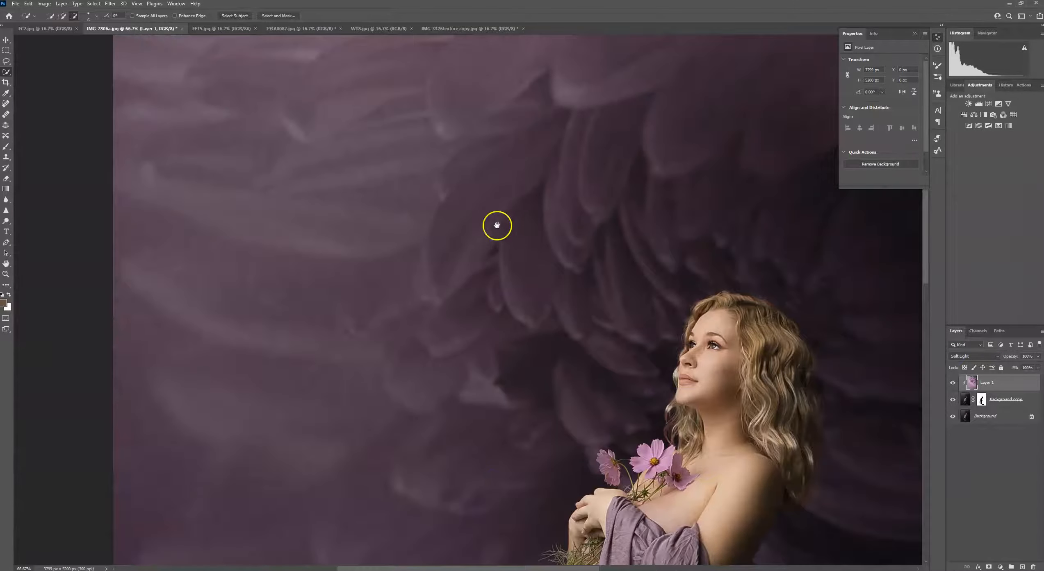
{"action": "left_click_drag", "start_coordinate": [760, 345], "coordinate": [540, 103]}
{"action": "left_click_drag", "start_coordinate": [720, 419], "coordinate": [724, 349]}
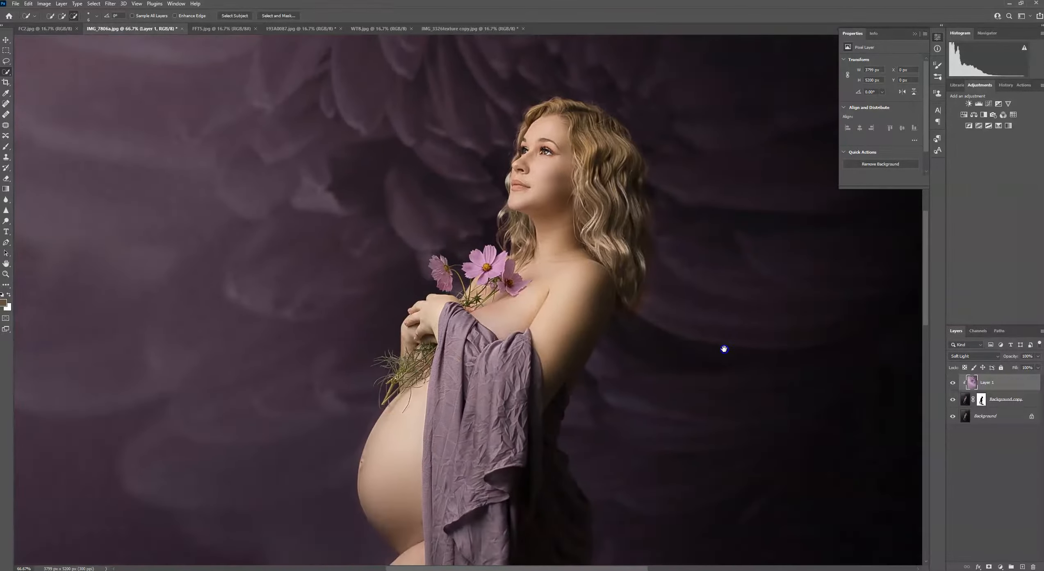
{"action": "key", "text": "ctrl+minus"}
{"action": "key", "text": "ctrl+minus"}
{"action": "key", "text": "ctrl+minus"}
{"action": "key", "text": "ctrl+minus"}
{"action": "left_click", "coordinate": [630, 254]}
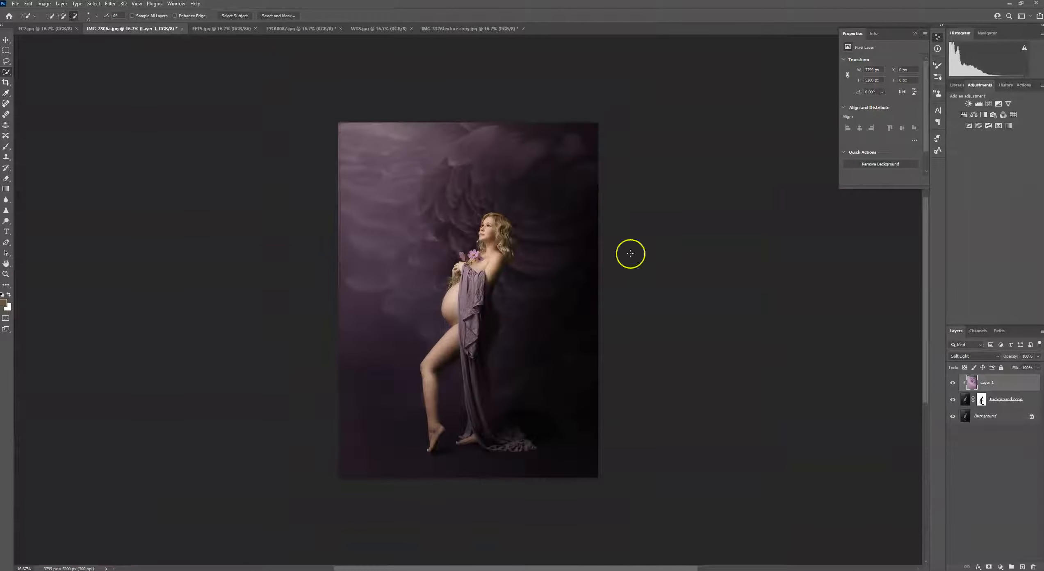
Apply a Gaussian Blur with a radius of 4.0 pixels to the flower layer.
{"action": "left_click", "coordinate": [111, 6]}
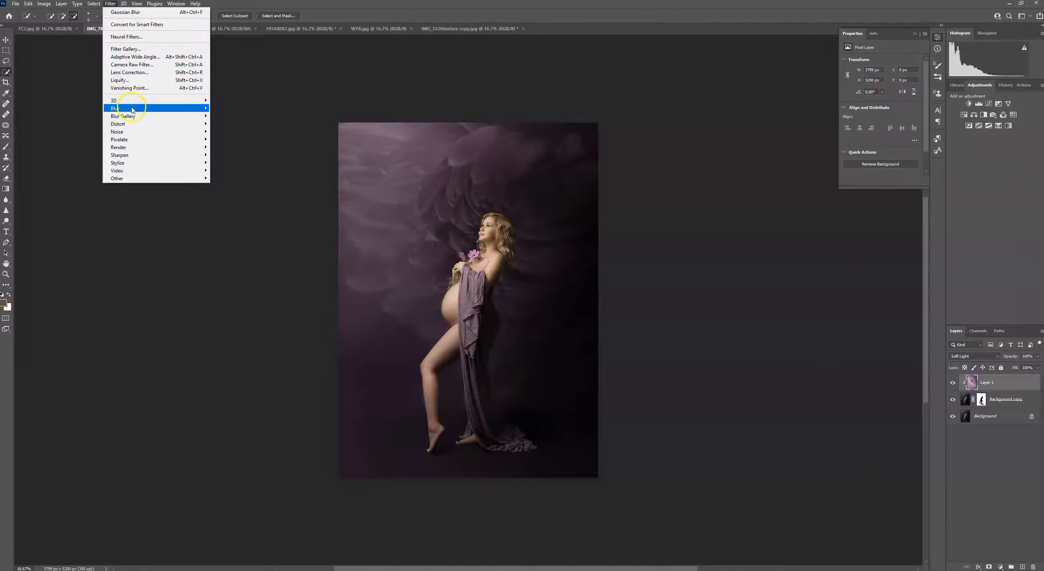
{"action": "mouse_move", "coordinate": [140, 108]}
{"action": "left_click", "coordinate": [237, 141]}
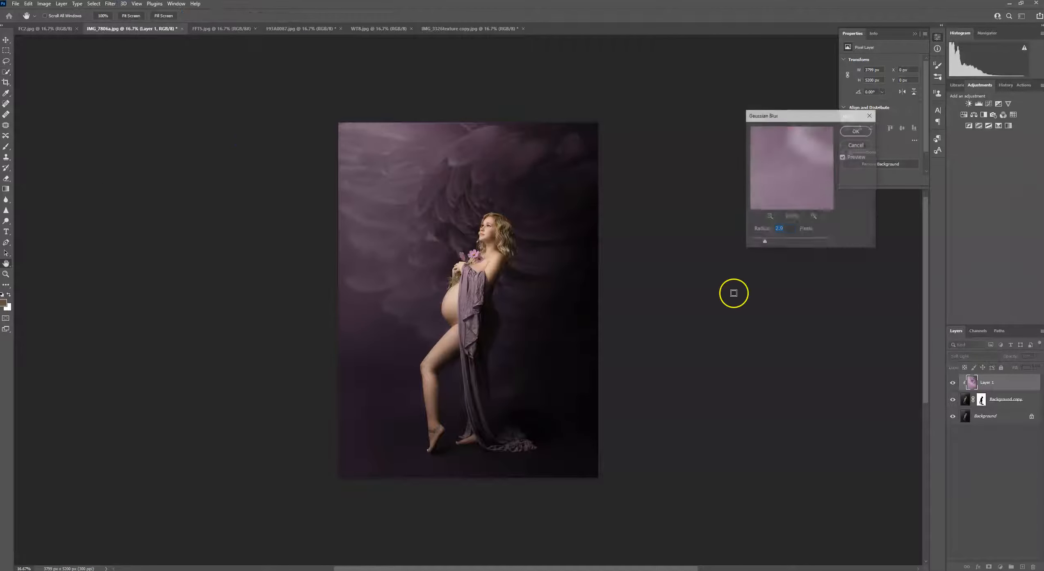
{"action": "left_click_drag", "start_coordinate": [765, 240], "coordinate": [769, 242]}
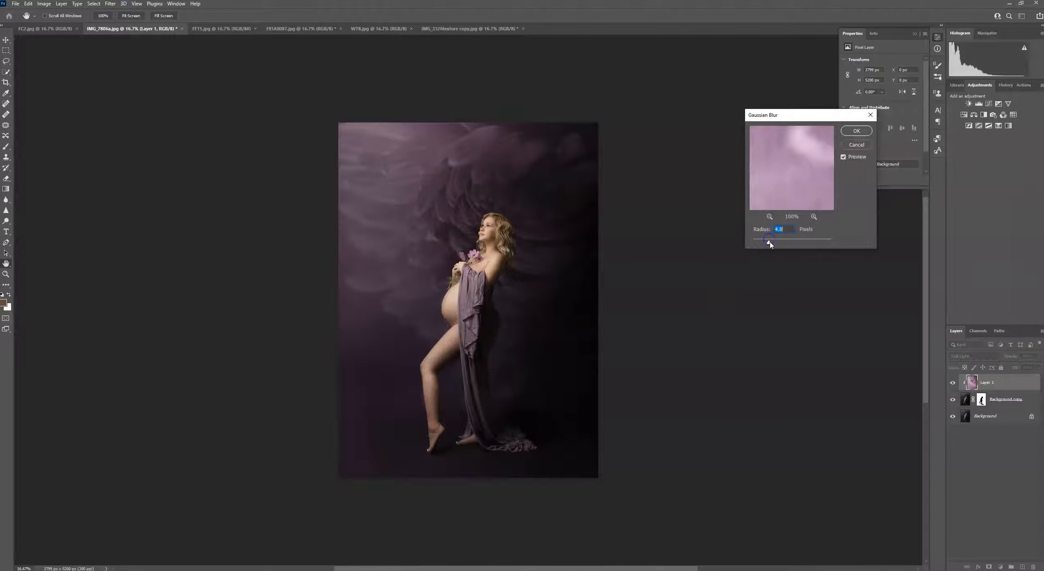
{"action": "left_click", "coordinate": [849, 131]}
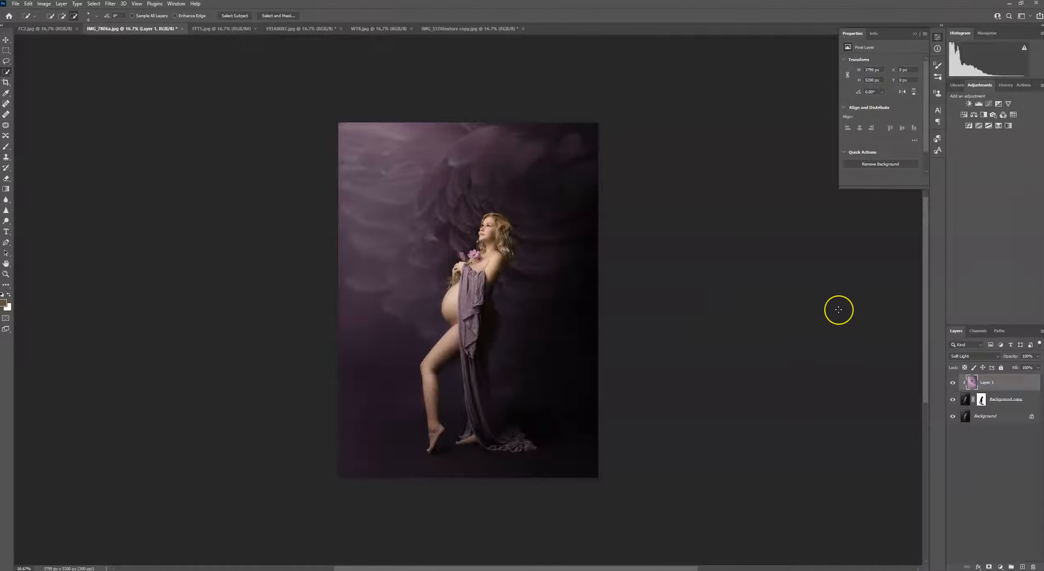
Check the edges around the woman's hair and flowers, and add a white layer mask to the flower layer.
{"action": "key", "text": "ctrl+plus"}
{"action": "key", "text": "ctrl+plus"}
{"action": "key", "text": "ctrl+plus"}
{"action": "key", "text": "ctrl+plus"}
{"action": "key", "text": "ctrl+plus"}
{"action": "key", "text": "ctrl+plus"}
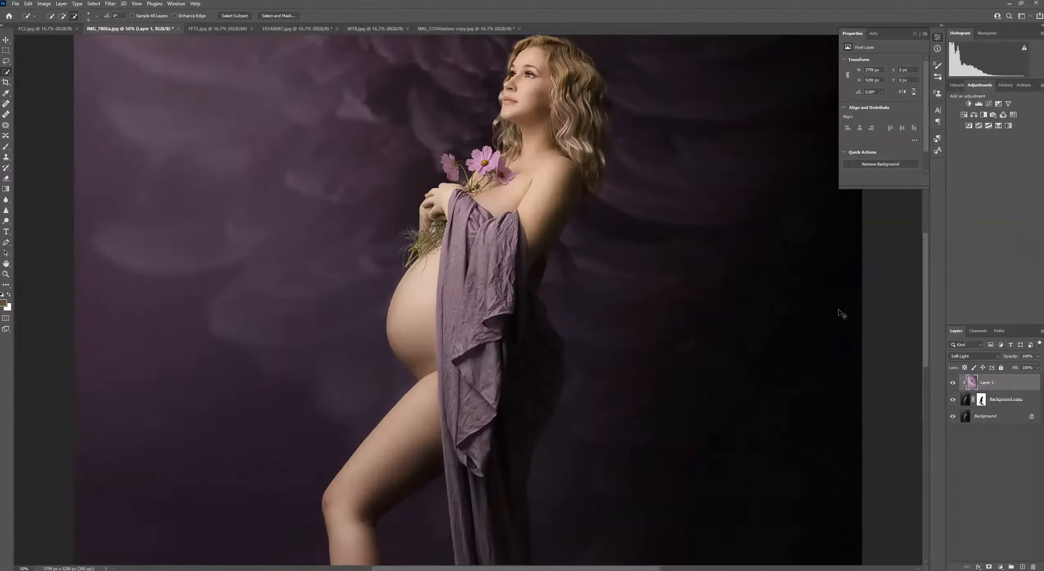
{"action": "scroll", "coordinate": [651, 253], "scroll_direction": "up", "scroll_amount": 10}
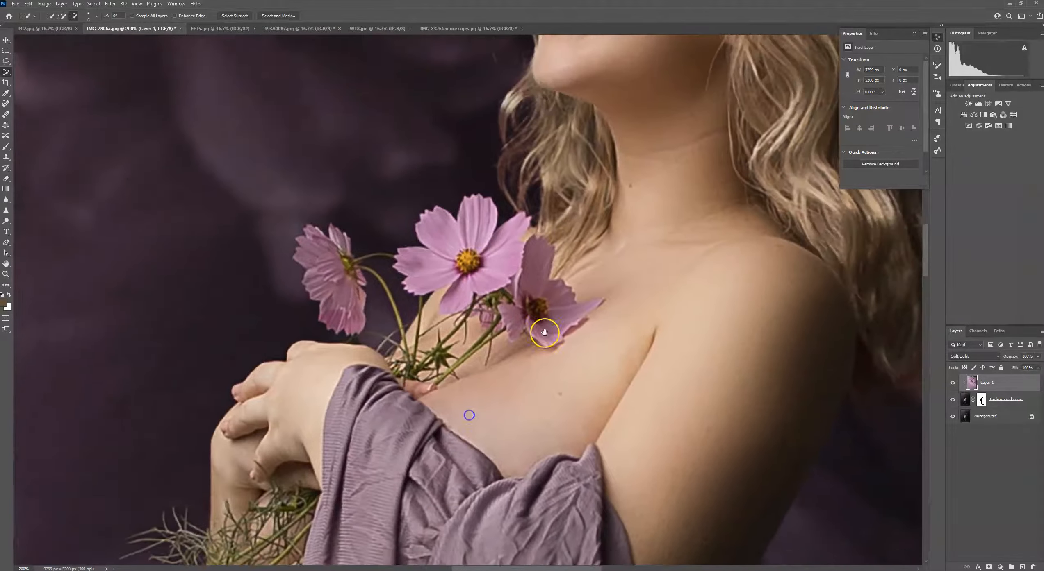
{"action": "left_click_drag", "start_coordinate": [545, 333], "coordinate": [524, 366]}
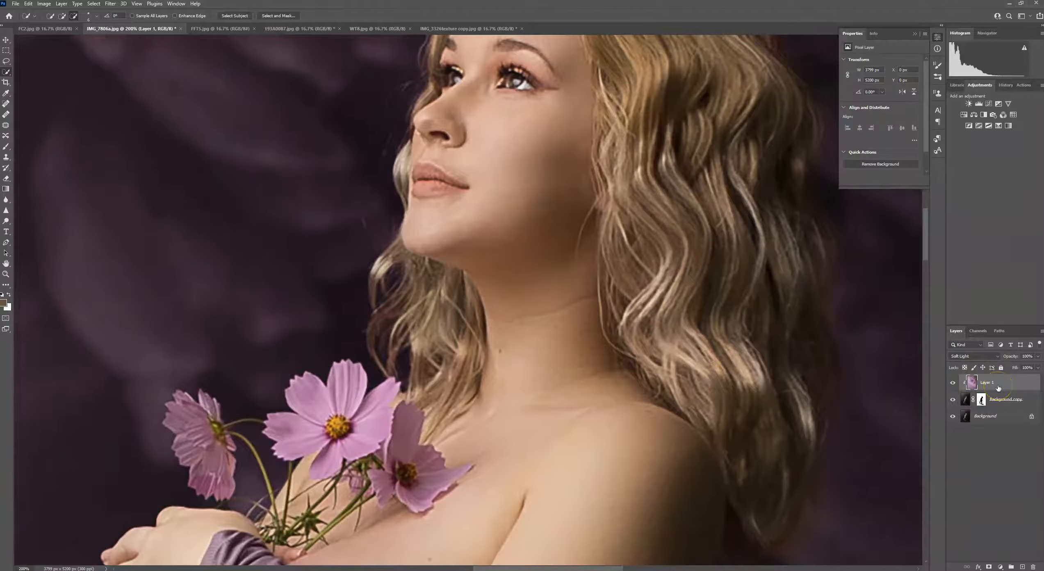
{"action": "left_click", "coordinate": [988, 568]}
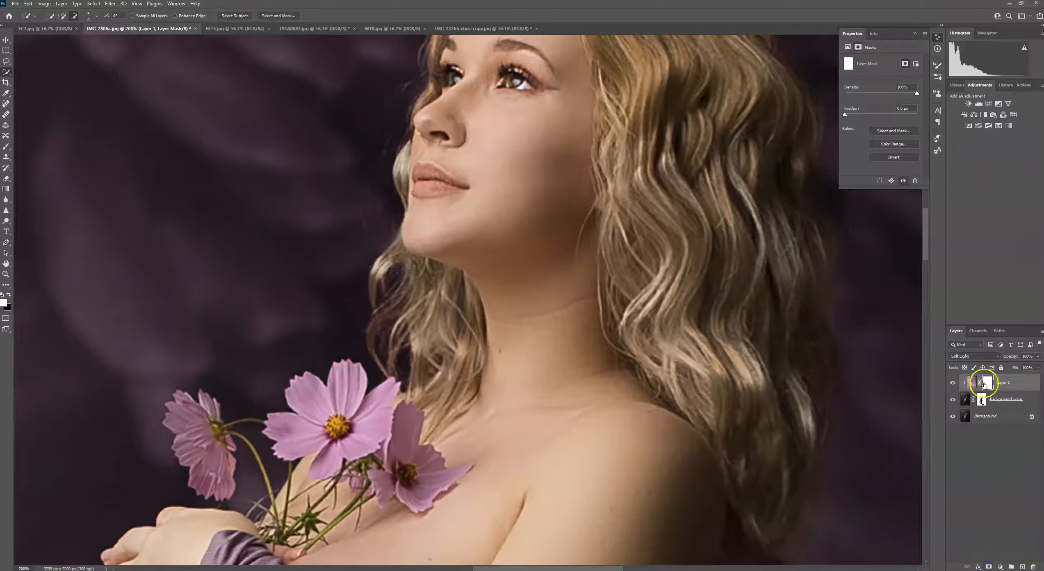
Set up a small soft round brush with 0% hardness and 100% opacity for painting black on the flower layer's mask.
{"action": "left_click", "coordinate": [7, 146]}
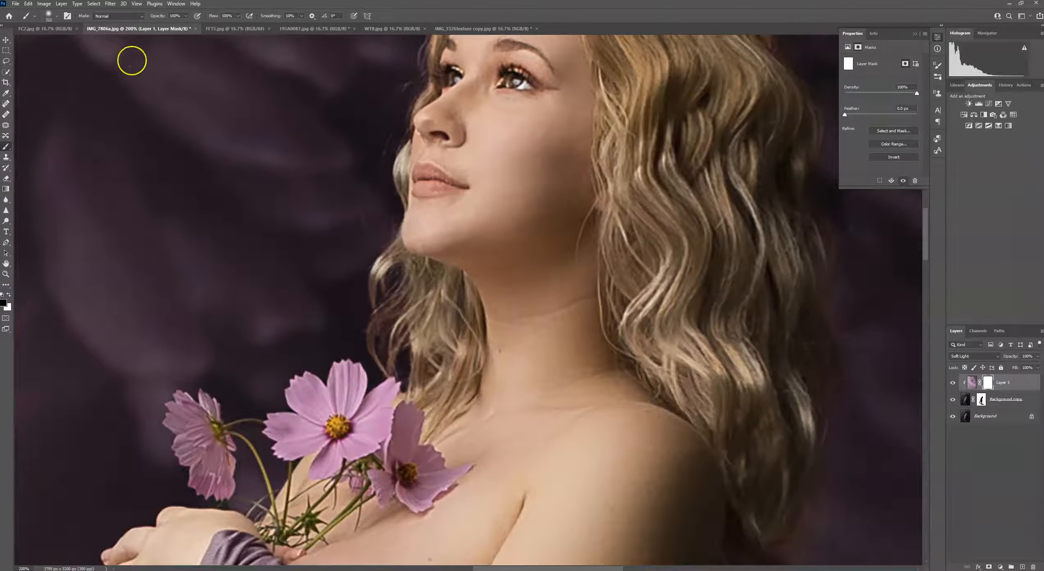
{"action": "left_click", "coordinate": [185, 16]}
{"action": "left_click", "coordinate": [154, 26]}
{"action": "left_click_drag", "start_coordinate": [149, 26], "coordinate": [209, 24]}
{"action": "left_click", "coordinate": [50, 16]}
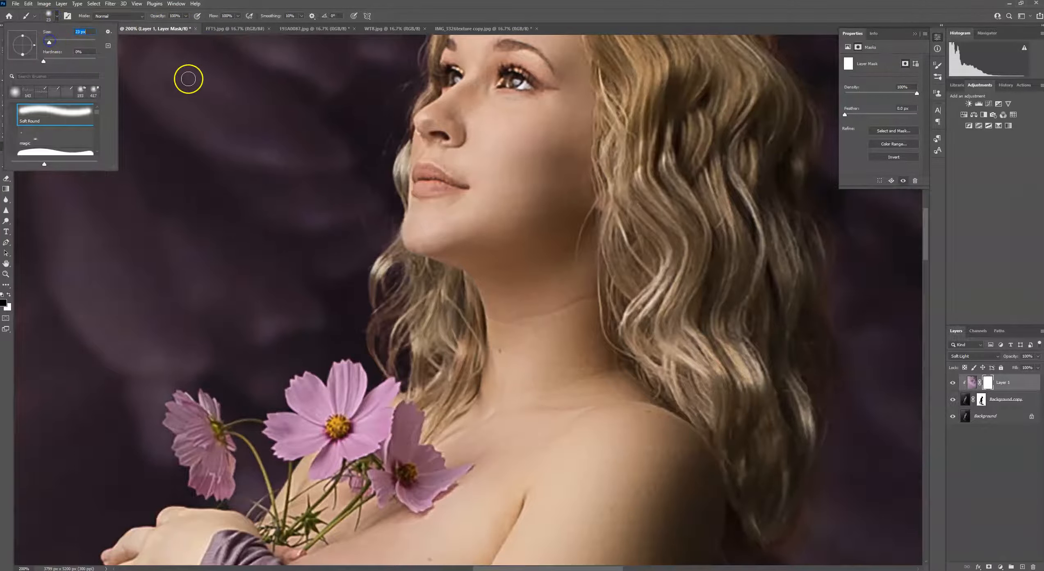
{"action": "left_click", "coordinate": [46, 39]}
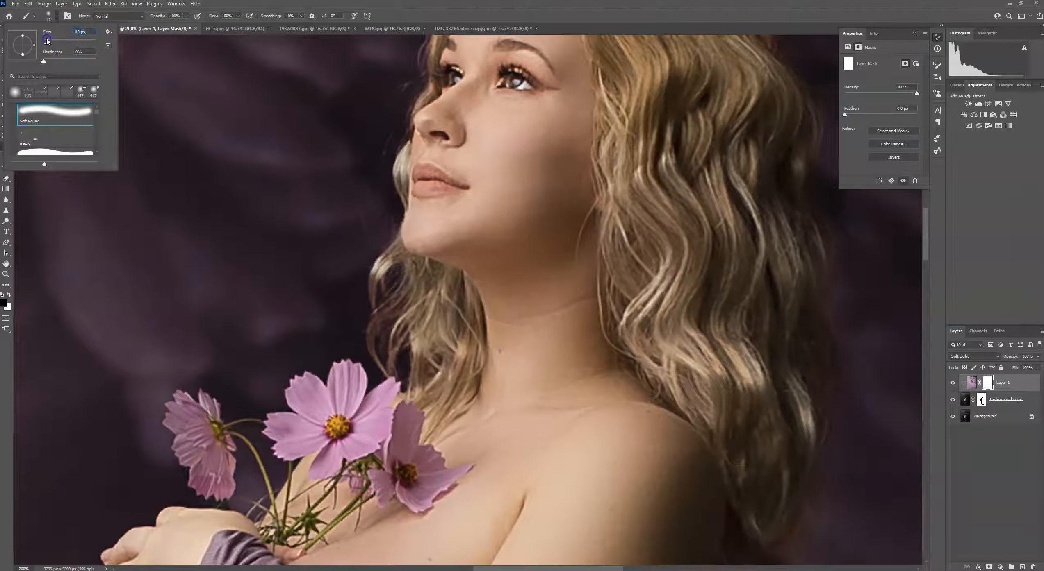
Paint the flower texture off the loose hair strands below the woman's jaw, down to the flowers, on the layer mask.
{"action": "left_click", "coordinate": [391, 312]}
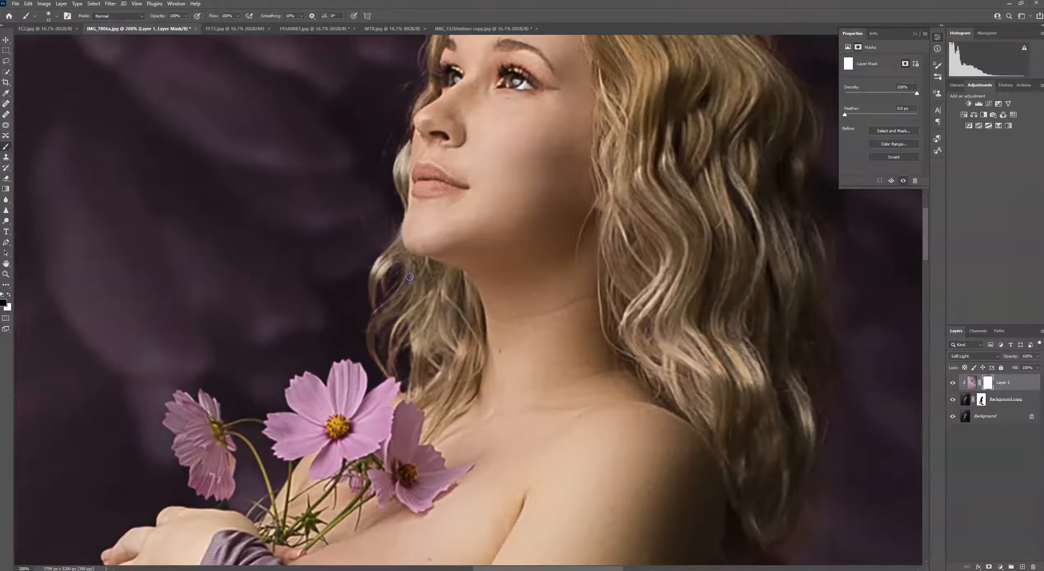
{"action": "left_click_drag", "start_coordinate": [371, 296], "coordinate": [370, 293]}
{"action": "mouse_move", "coordinate": [371, 314]}
{"action": "left_mouse_down"}
{"action": "mouse_move", "coordinate": [405, 317]}
{"action": "mouse_move", "coordinate": [384, 357]}
{"action": "left_mouse_up"}
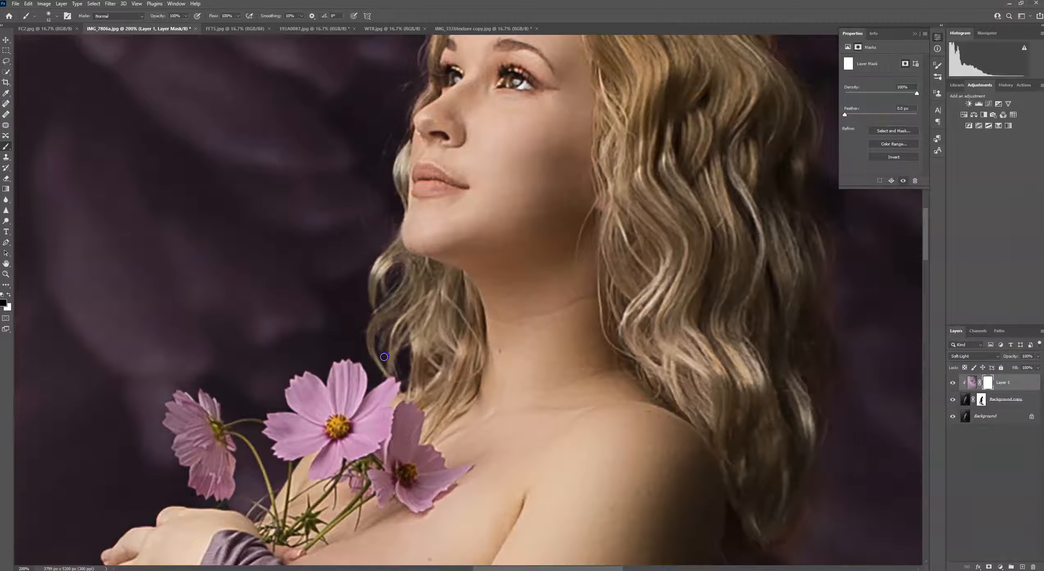
{"action": "mouse_move", "coordinate": [415, 276]}
{"action": "left_mouse_down"}
{"action": "mouse_move", "coordinate": [412, 286]}
{"action": "mouse_move", "coordinate": [411, 264]}
{"action": "left_mouse_up"}
{"action": "left_click_drag", "start_coordinate": [417, 349], "coordinate": [417, 353]}
{"action": "left_click", "coordinate": [436, 402]}
{"action": "left_click", "coordinate": [418, 368]}
Mask the flower texture off the hair along the top of the head and beside the forehead.
{"action": "left_click_drag", "start_coordinate": [310, 476], "coordinate": [385, 443]}
{"action": "left_click_drag", "start_coordinate": [534, 266], "coordinate": [489, 373]}
{"action": "left_click_drag", "start_coordinate": [578, 244], "coordinate": [354, 412]}
{"action": "left_click_drag", "start_coordinate": [413, 296], "coordinate": [416, 300]}
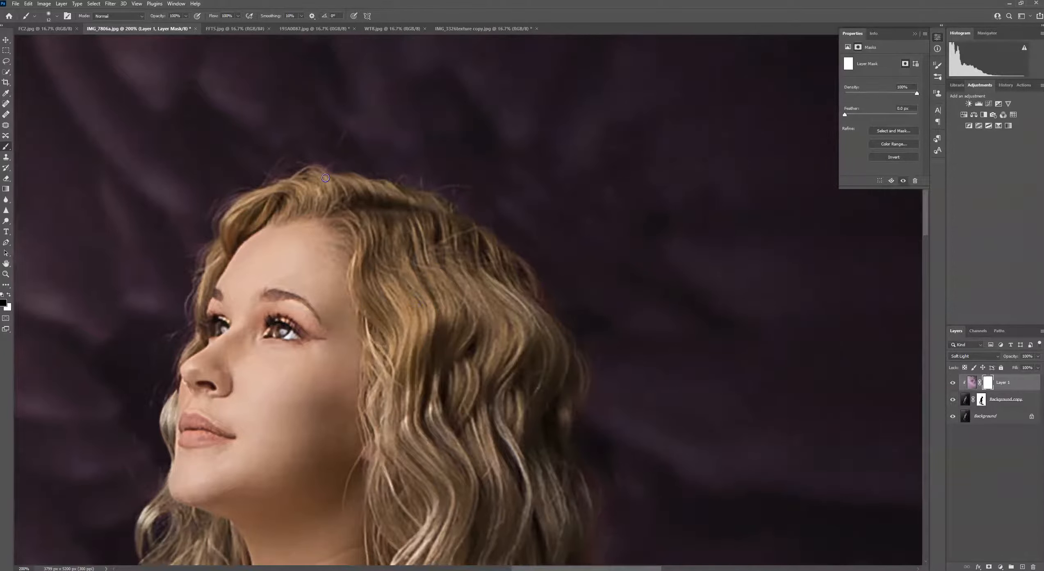
{"action": "left_click", "coordinate": [200, 306]}
Enlarge the brush, lower its opacity and mask the texture off the hair ends behind the woman's shoulder.
{"action": "left_click_drag", "start_coordinate": [381, 402], "coordinate": [363, 305]}
{"action": "left_click_drag", "start_coordinate": [424, 384], "coordinate": [290, 132]}
{"action": "mouse_move", "coordinate": [376, 321]}
{"action": "left_mouse_down"}
{"action": "mouse_move", "coordinate": [402, 457]}
{"action": "mouse_move", "coordinate": [436, 347]}
{"action": "left_mouse_up"}
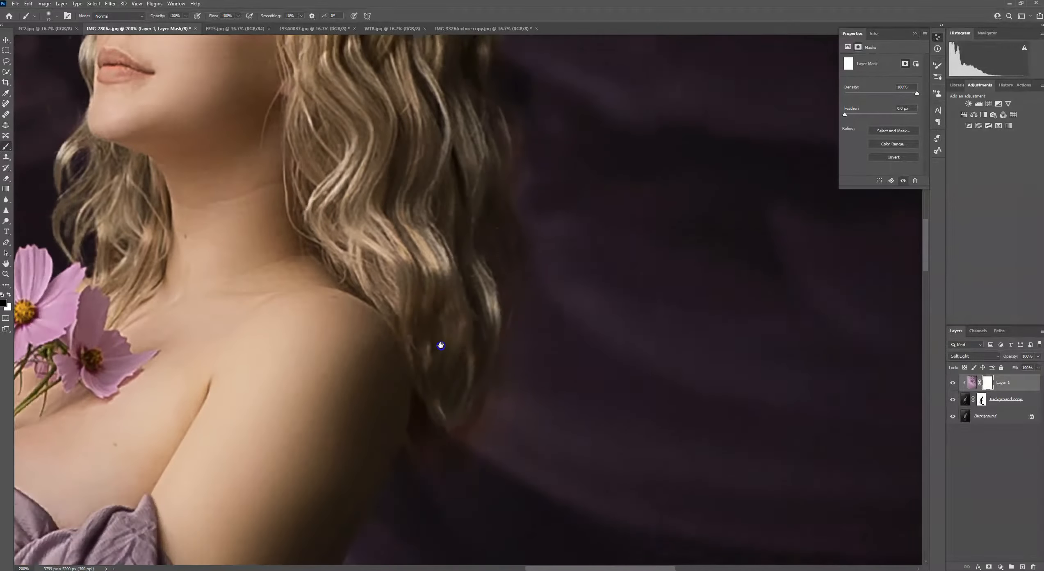
{"action": "left_click", "coordinate": [57, 18]}
{"action": "left_click", "coordinate": [56, 43]}
{"action": "left_click", "coordinate": [183, 16]}
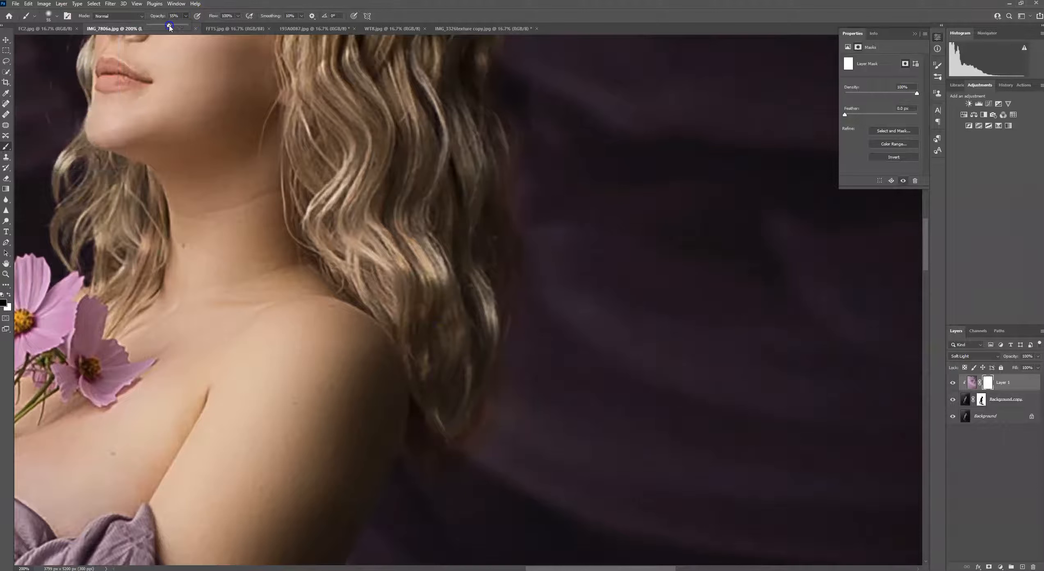
{"action": "left_click", "coordinate": [467, 403]}
{"action": "mouse_move", "coordinate": [431, 444]}
{"action": "left_mouse_down"}
{"action": "mouse_move", "coordinate": [408, 447]}
{"action": "mouse_move", "coordinate": [455, 436]}
{"action": "left_mouse_up"}
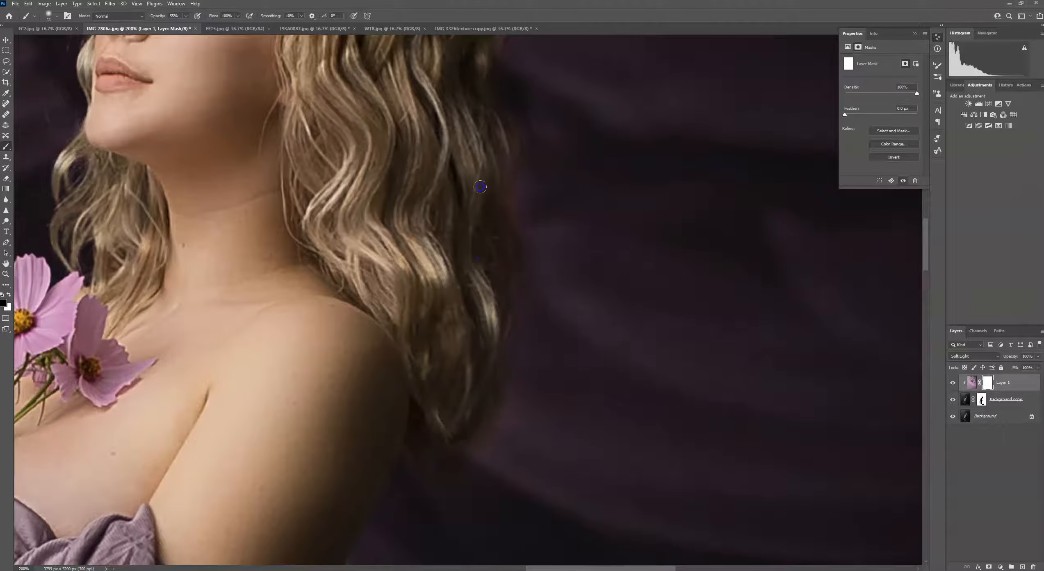
Paint the mask along the outer edge of the hair at the back, from the shoulder up to the crown.
{"action": "left_click_drag", "start_coordinate": [503, 244], "coordinate": [514, 304]}
{"action": "scroll", "coordinate": [484, 399], "scroll_direction": "up", "scroll_amount": 3}
{"action": "mouse_move", "coordinate": [496, 361]}
{"action": "left_mouse_down"}
{"action": "mouse_move", "coordinate": [497, 285]}
{"action": "mouse_move", "coordinate": [502, 296]}
{"action": "mouse_move", "coordinate": [483, 271]}
{"action": "left_mouse_up"}
{"action": "left_click_drag", "start_coordinate": [533, 355], "coordinate": [534, 415]}
{"action": "left_click_drag", "start_coordinate": [510, 279], "coordinate": [488, 231]}
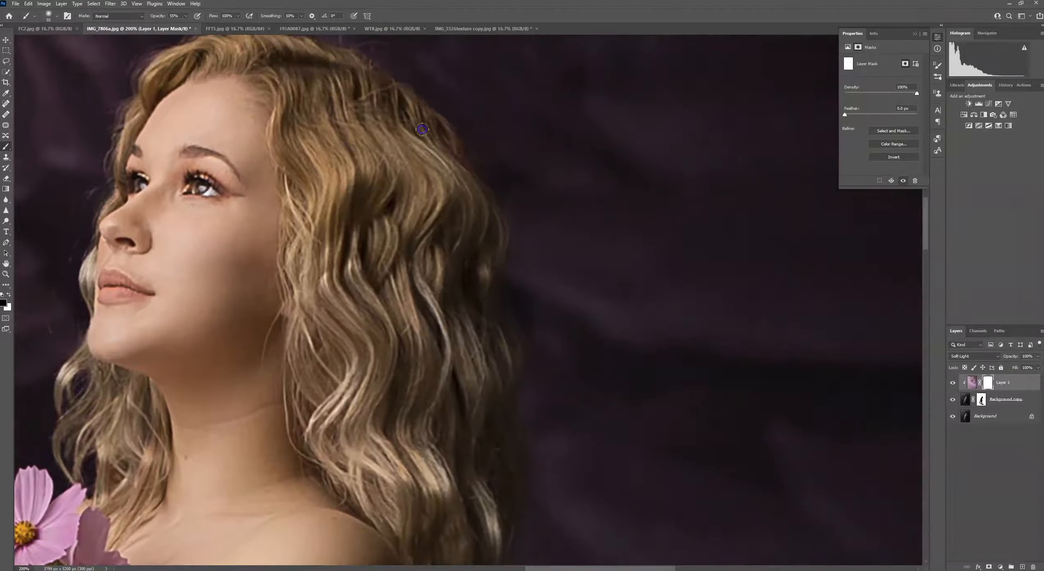
{"action": "left_click_drag", "start_coordinate": [452, 170], "coordinate": [375, 114]}
Examine the edges of the body, legs, feet and trailing drape for leftover texture.
{"action": "left_click_drag", "start_coordinate": [522, 508], "coordinate": [529, 254]}
{"action": "left_click_drag", "start_coordinate": [410, 422], "coordinate": [508, 247]}
{"action": "left_click_drag", "start_coordinate": [392, 205], "coordinate": [390, 244]}
{"action": "left_click_drag", "start_coordinate": [394, 419], "coordinate": [484, 299]}
{"action": "left_click_drag", "start_coordinate": [533, 384], "coordinate": [634, 156]}
{"action": "left_click_drag", "start_coordinate": [636, 373], "coordinate": [677, 162]}
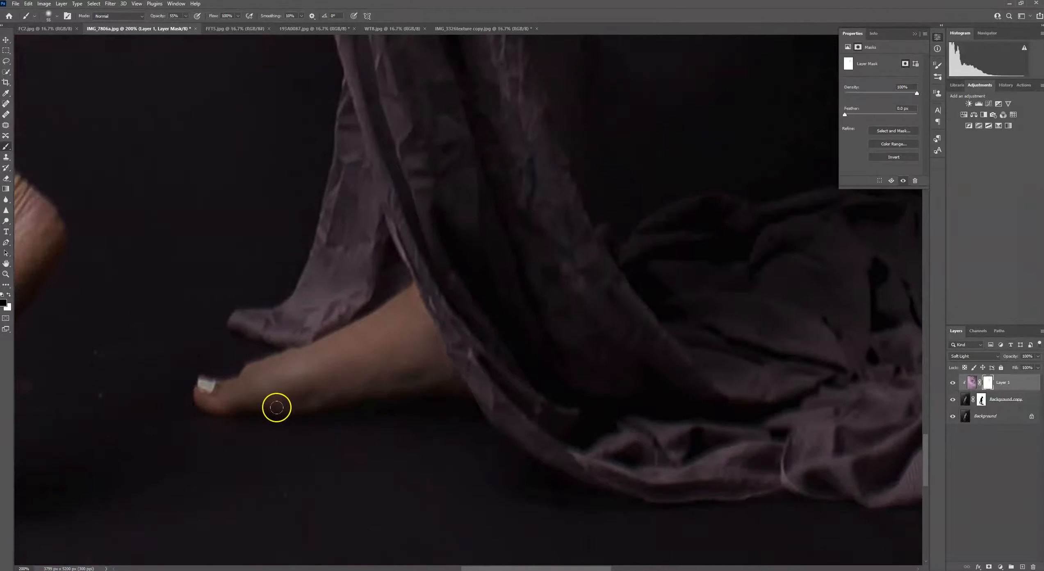
{"action": "left_click_drag", "start_coordinate": [262, 241], "coordinate": [535, 566]}
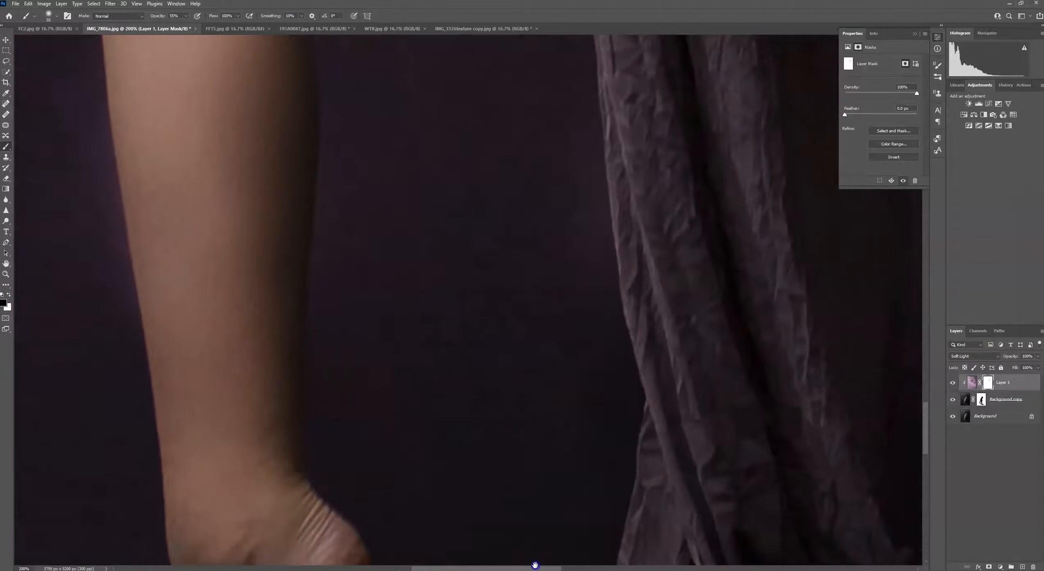
{"action": "left_click_drag", "start_coordinate": [498, 266], "coordinate": [342, 537]}
{"action": "left_click_drag", "start_coordinate": [489, 244], "coordinate": [367, 285]}
{"action": "left_click_drag", "start_coordinate": [615, 472], "coordinate": [550, 203]}
{"action": "left_click_drag", "start_coordinate": [615, 426], "coordinate": [680, 282]}
{"action": "left_click_drag", "start_coordinate": [860, 274], "coordinate": [483, 293]}
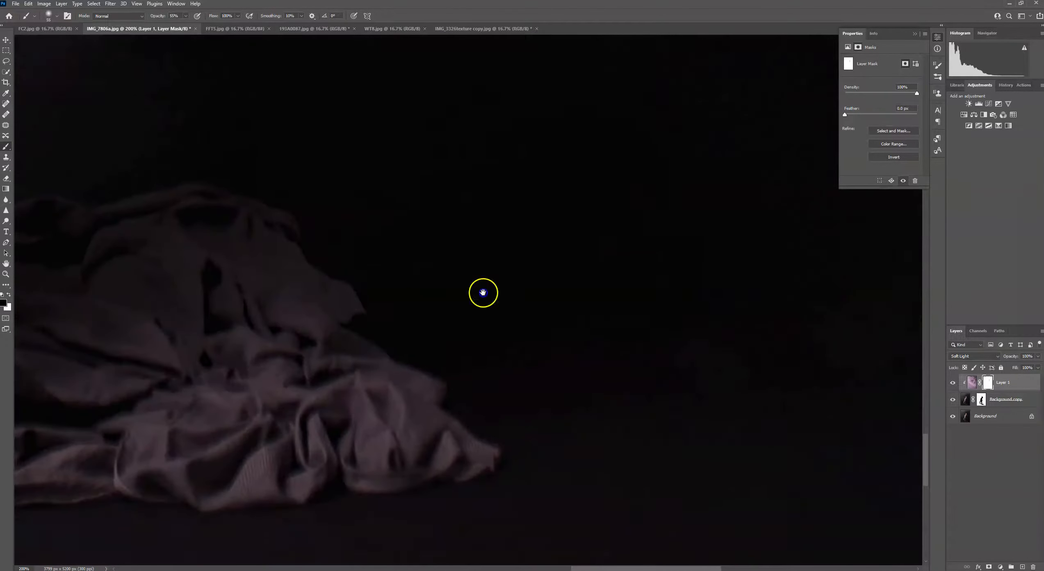
View the whole portrait and compare it with and without the flower layer.
{"action": "key", "text": "ctrl+0"}
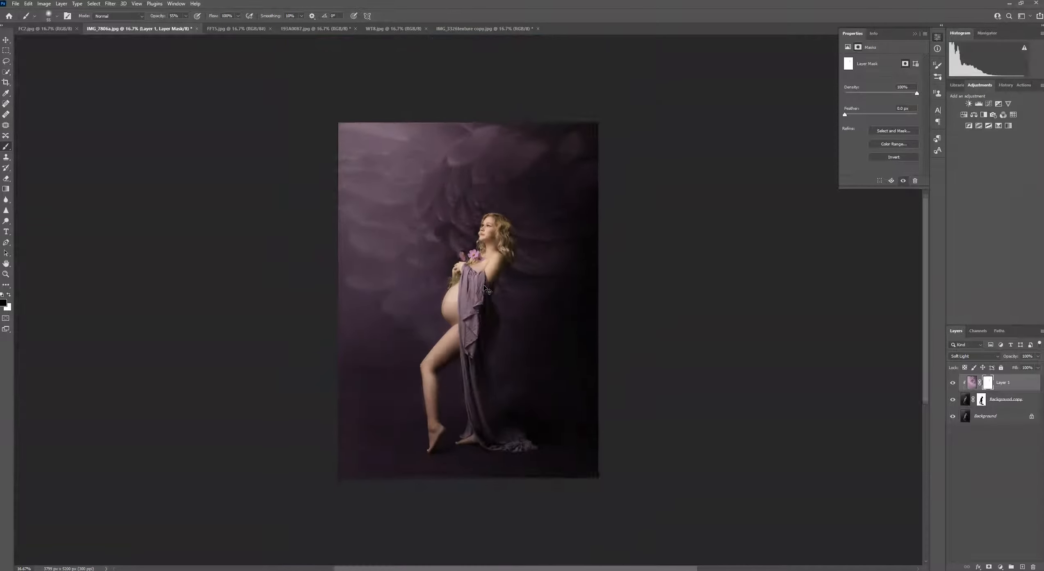
{"action": "key", "text": "ctrl+minus"}
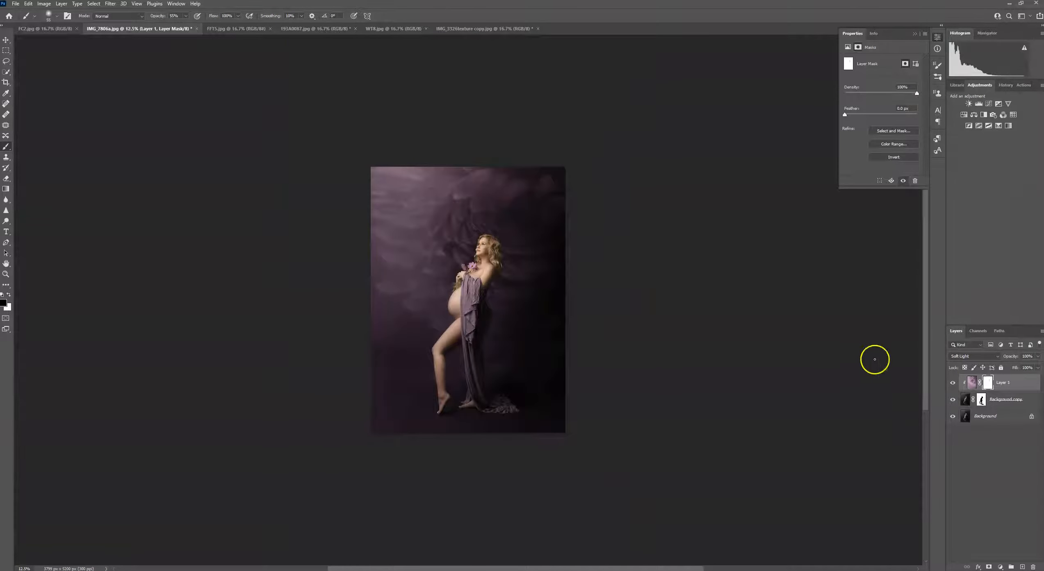
{"action": "left_click", "coordinate": [951, 384]}
{"action": "left_click", "coordinate": [952, 384]}
Flatten the portrait's layers into a single Background layer.
{"action": "left_click", "coordinate": [980, 423]}
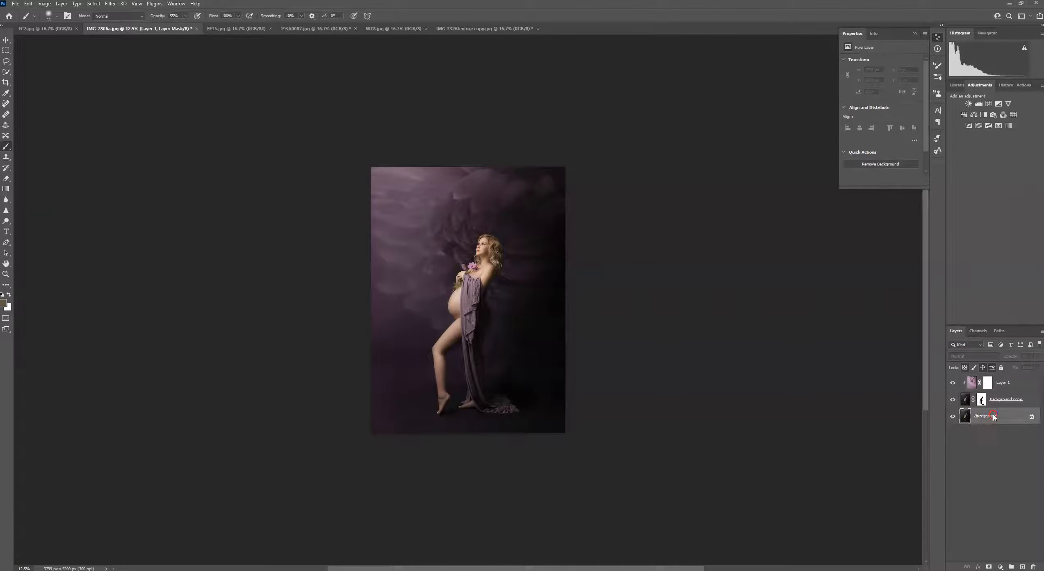
{"action": "right_click", "coordinate": [979, 423]}
{"action": "left_click", "coordinate": [979, 497]}
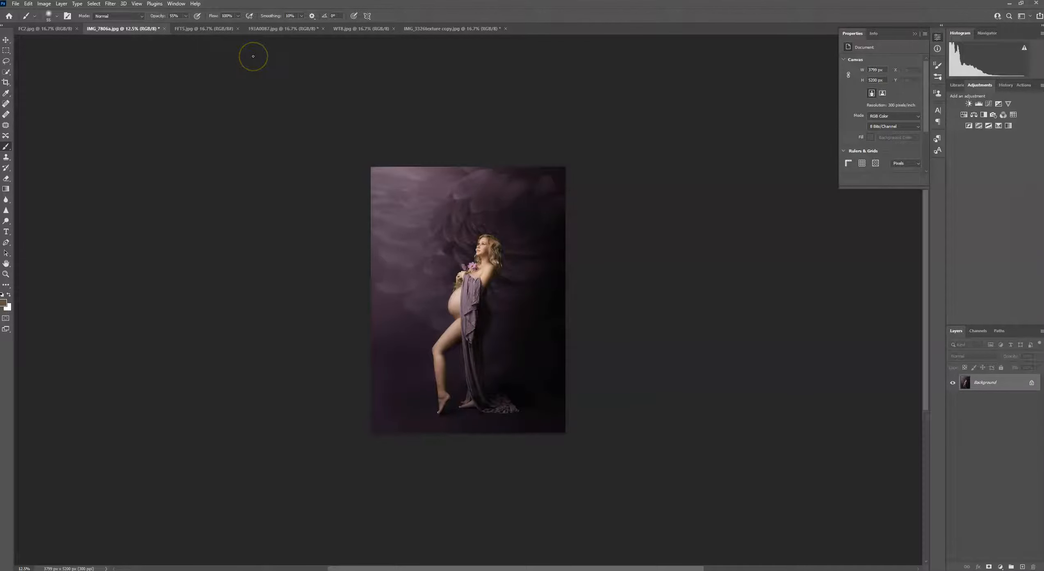
Select the entire canvas of the brown texture image and copy it.
{"action": "left_click", "coordinate": [205, 31]}
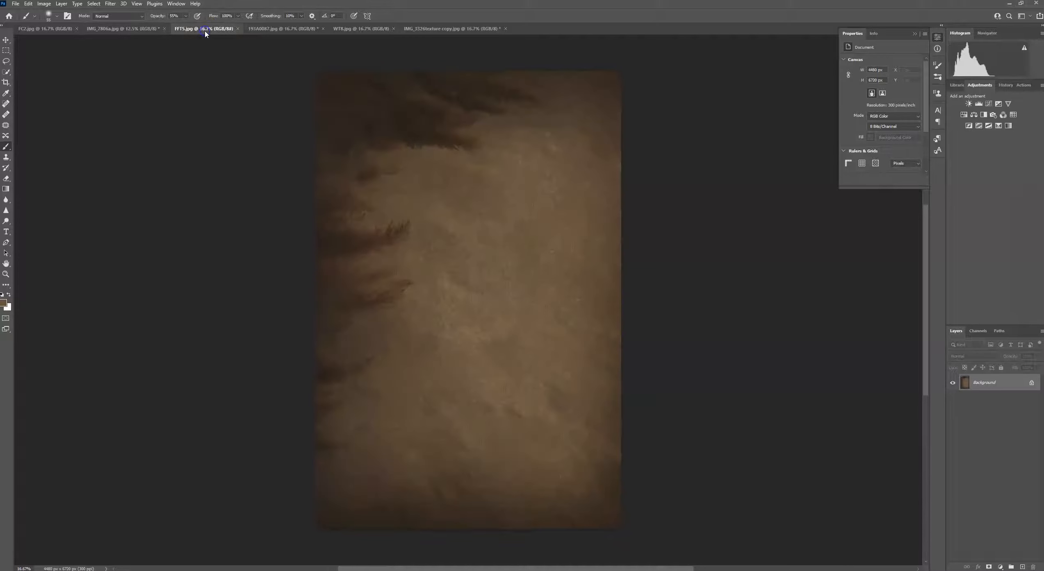
{"action": "left_click", "coordinate": [283, 28]}
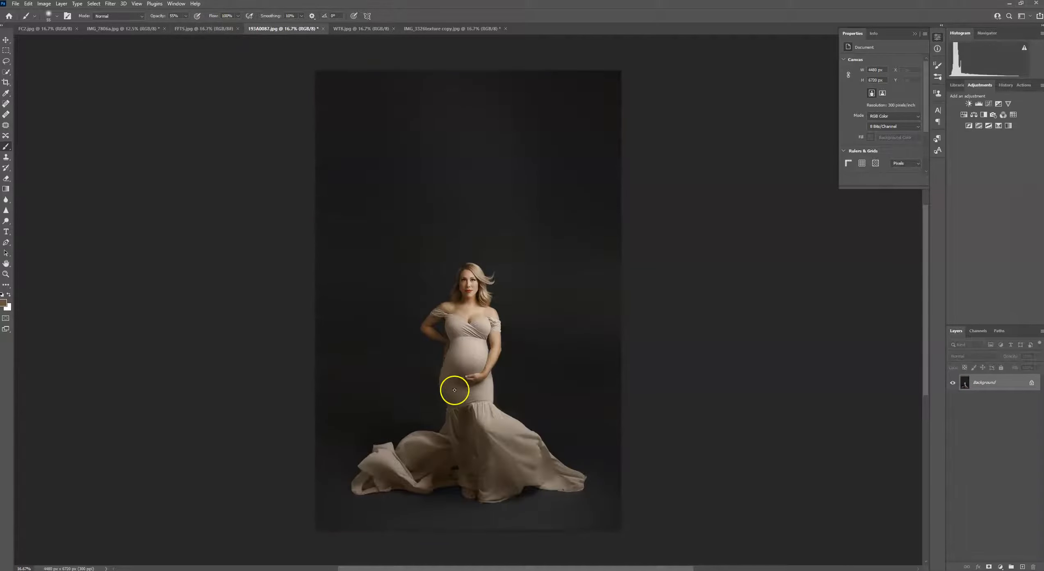
{"action": "left_click", "coordinate": [207, 29]}
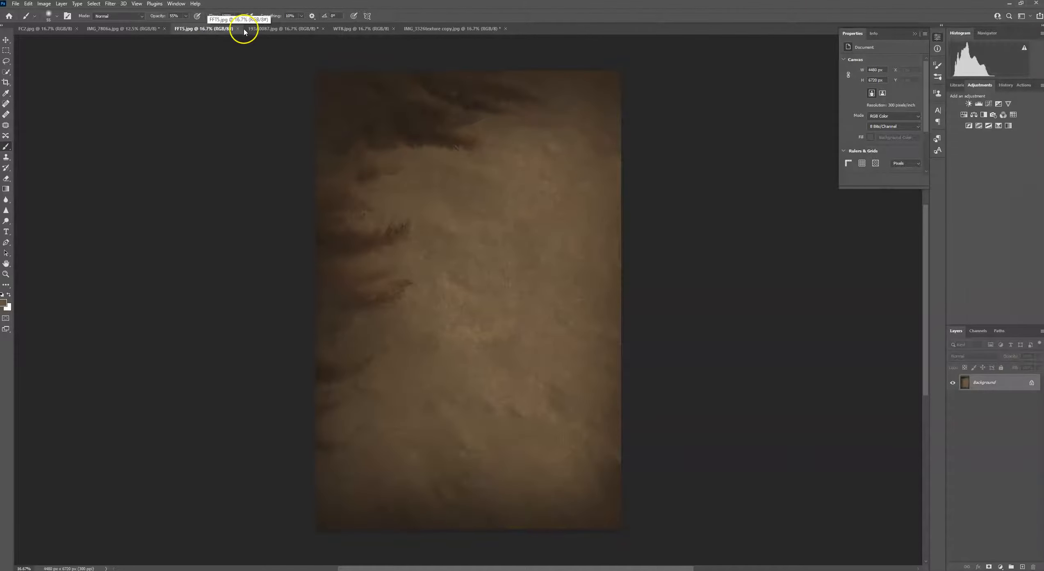
{"action": "left_click", "coordinate": [94, 4]}
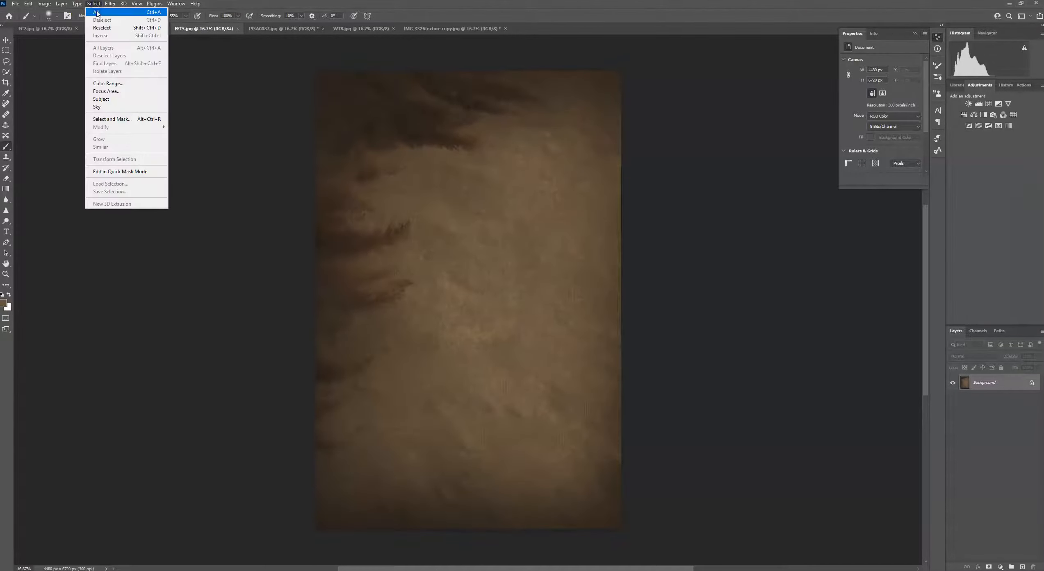
{"action": "left_click", "coordinate": [97, 12]}
{"action": "left_click", "coordinate": [28, 4]}
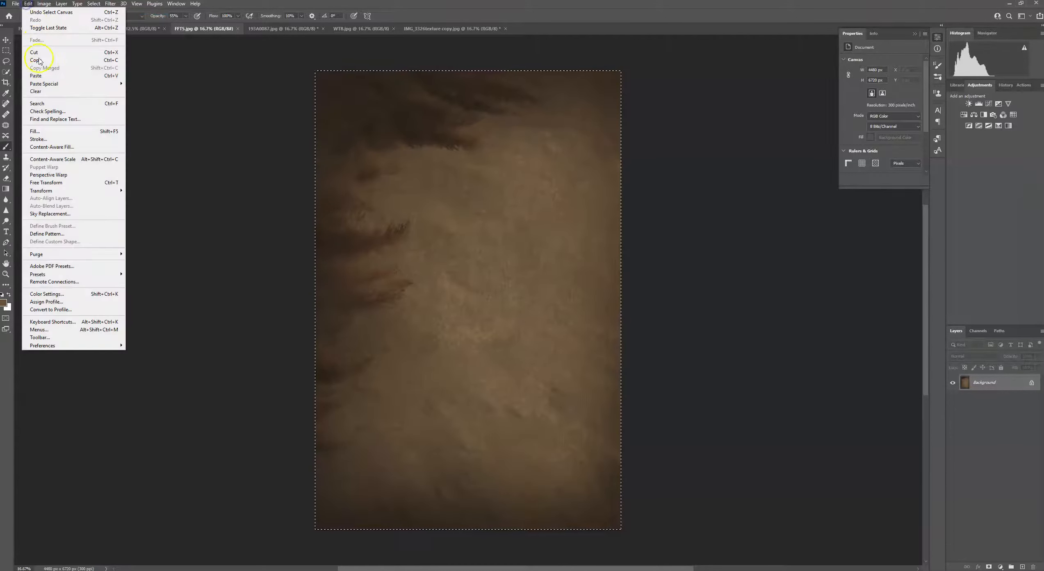
{"action": "left_click", "coordinate": [41, 61]}
Paste the brown texture as a new layer into the portrait of the woman in the long gown and hide that layer.
{"action": "left_click", "coordinate": [269, 31]}
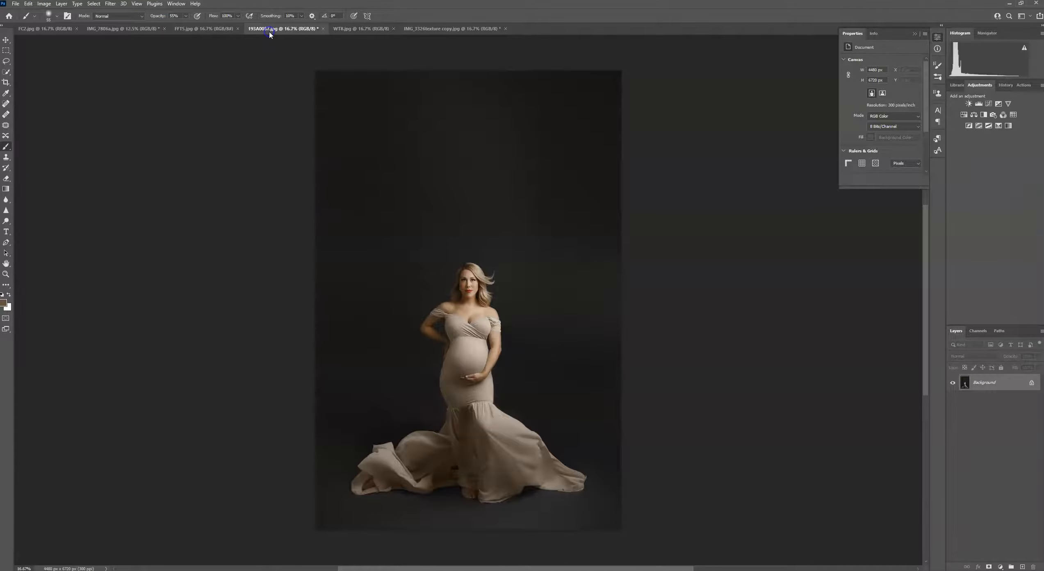
{"action": "left_click", "coordinate": [28, 3]}
{"action": "left_click", "coordinate": [43, 75]}
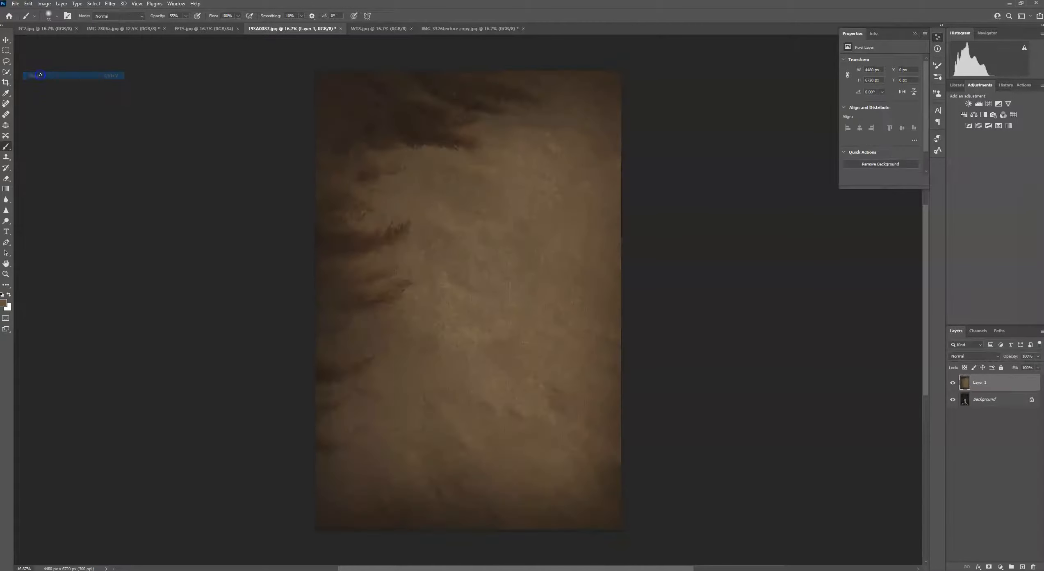
{"action": "left_click", "coordinate": [4, 40]}
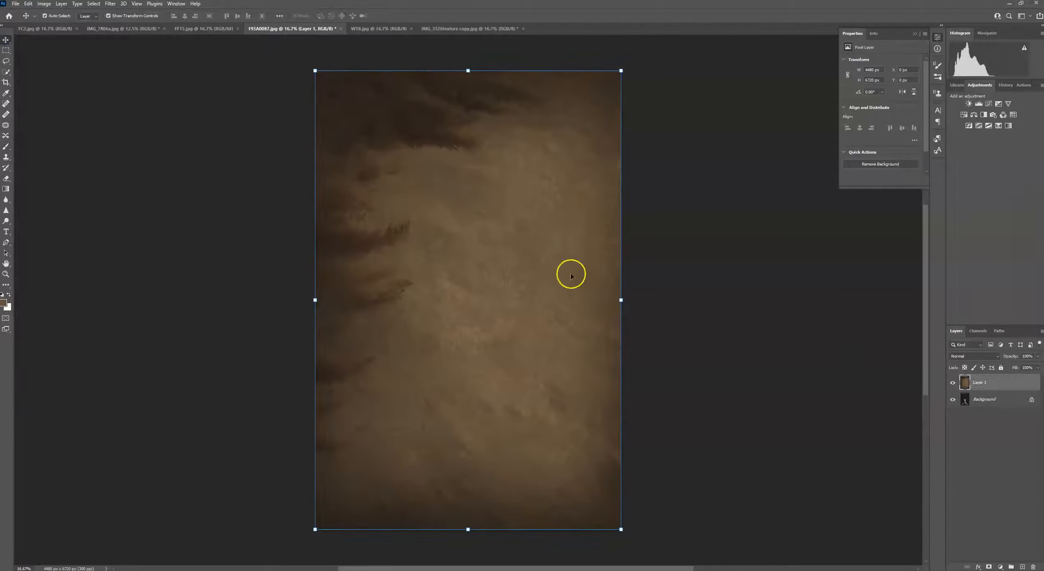
{"action": "left_click", "coordinate": [952, 385]}
{"action": "left_click", "coordinate": [984, 403]}
{"action": "left_click_drag", "start_coordinate": [1011, 409], "coordinate": [1022, 568]}
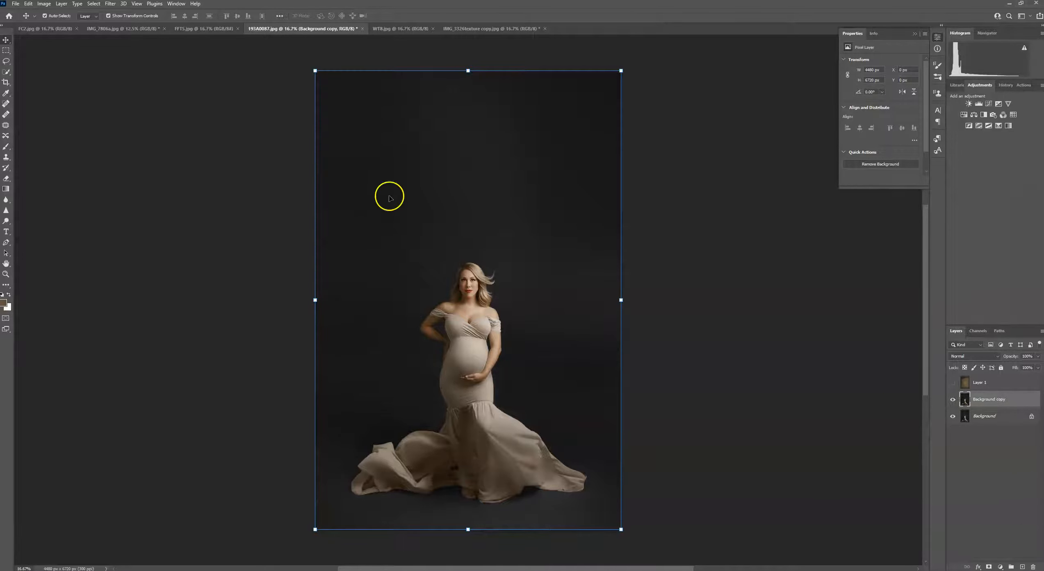
{"action": "left_click", "coordinate": [1003, 420]}
{"action": "left_click_drag", "start_coordinate": [982, 402], "coordinate": [1032, 567]}
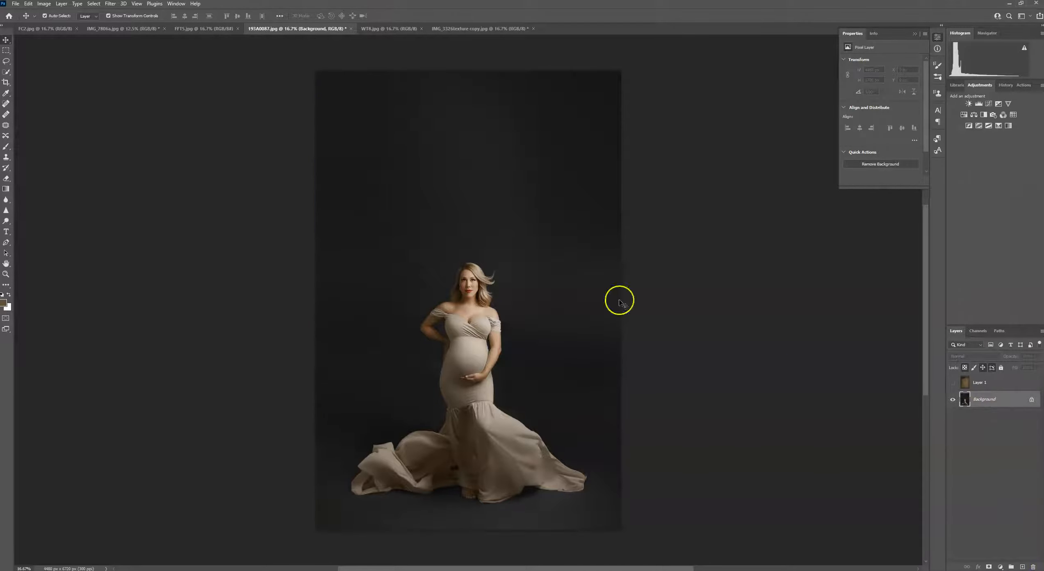
Select the woman and her gown with Select Subject and set the Quick Selection tool to add to the selection.
{"action": "left_click", "coordinate": [6, 72]}
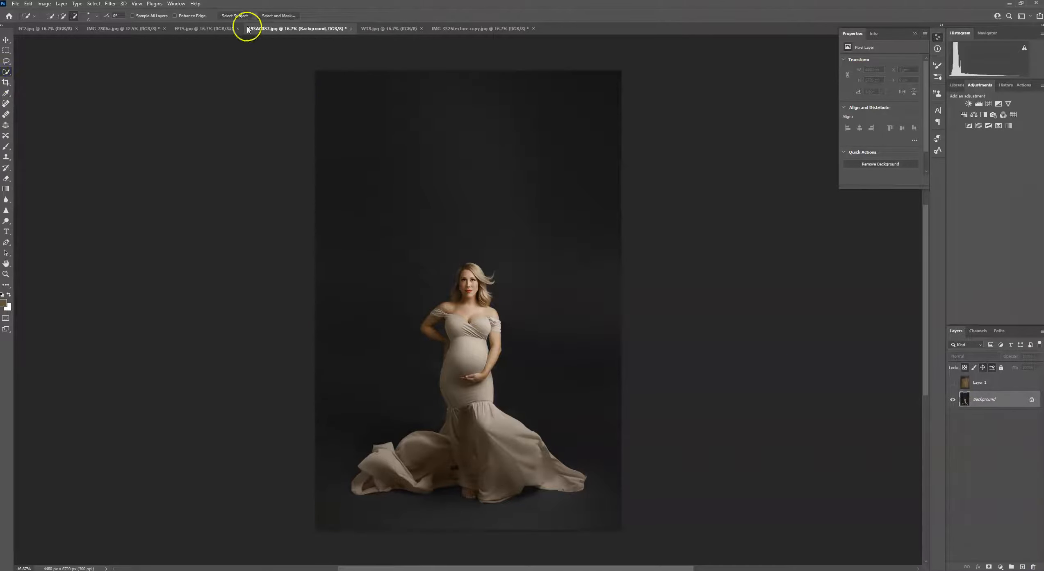
{"action": "left_click", "coordinate": [235, 17]}
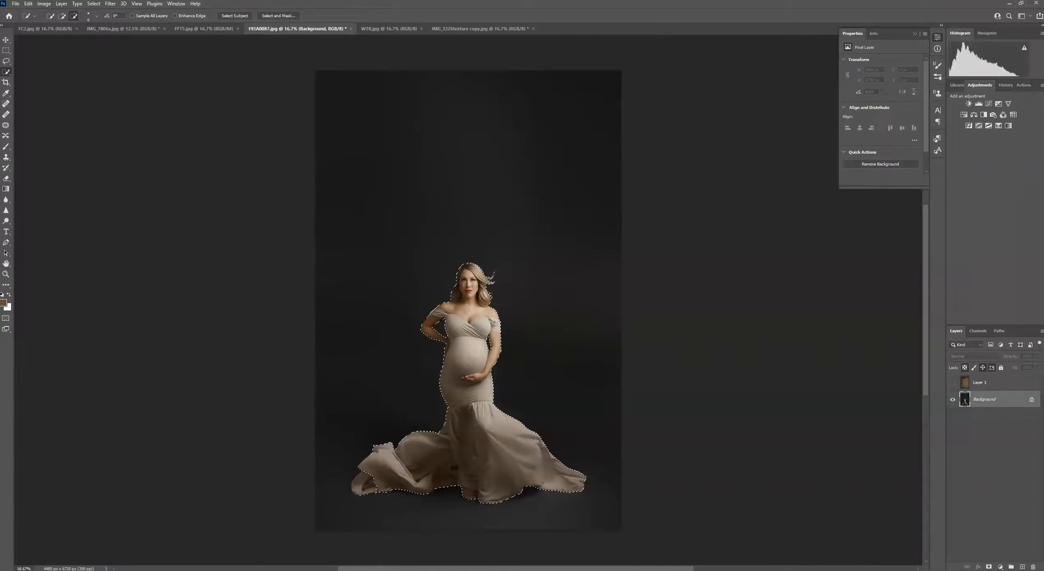
{"action": "left_click", "coordinate": [61, 16]}
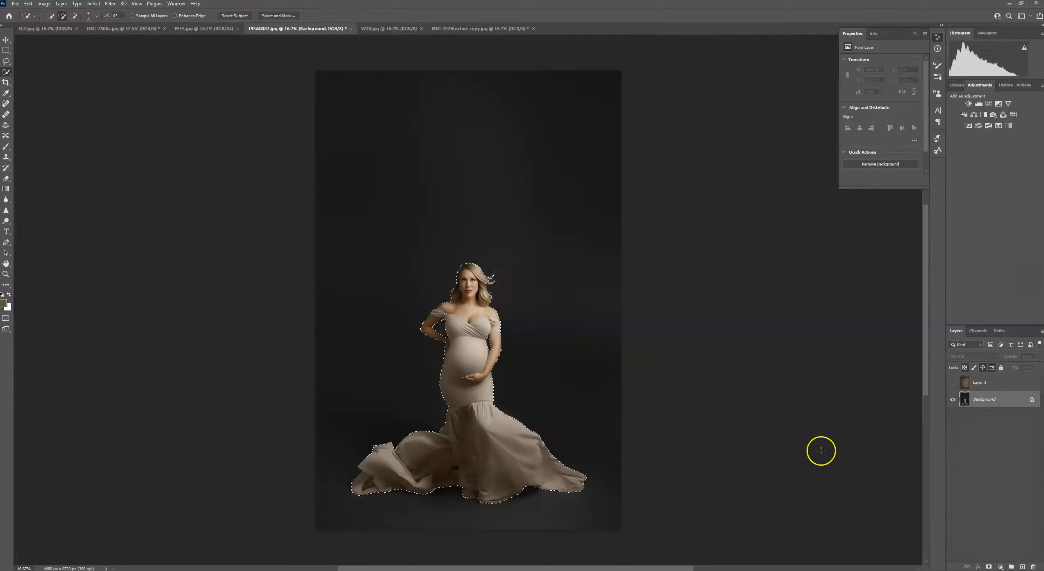
Duplicate the Background layer and give the copy a layer mask that hides the selected woman.
{"action": "left_click", "coordinate": [1003, 398]}
{"action": "left_click_drag", "start_coordinate": [1005, 401], "coordinate": [1022, 567]}
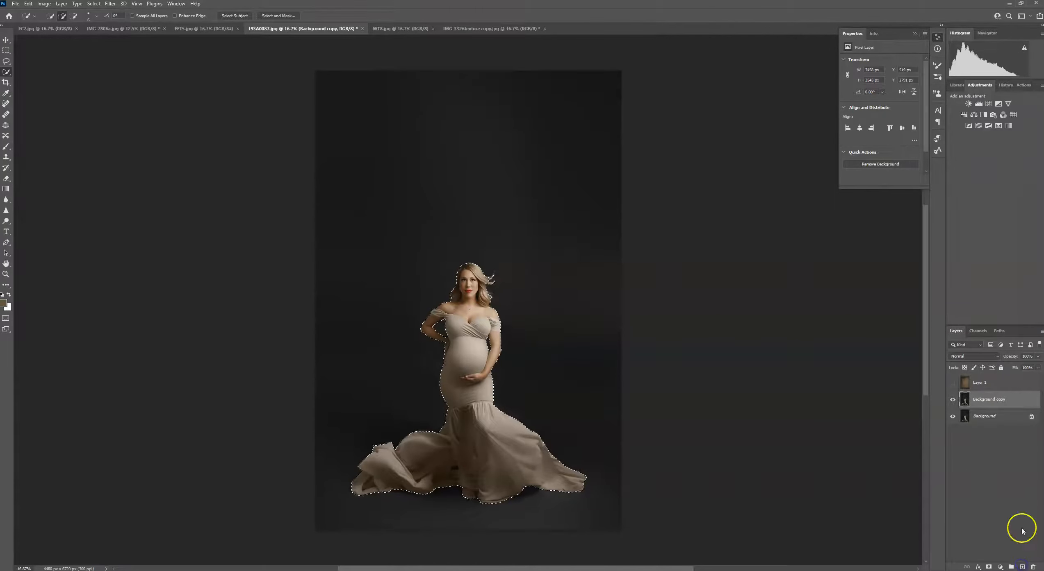
{"action": "left_click", "coordinate": [989, 567]}
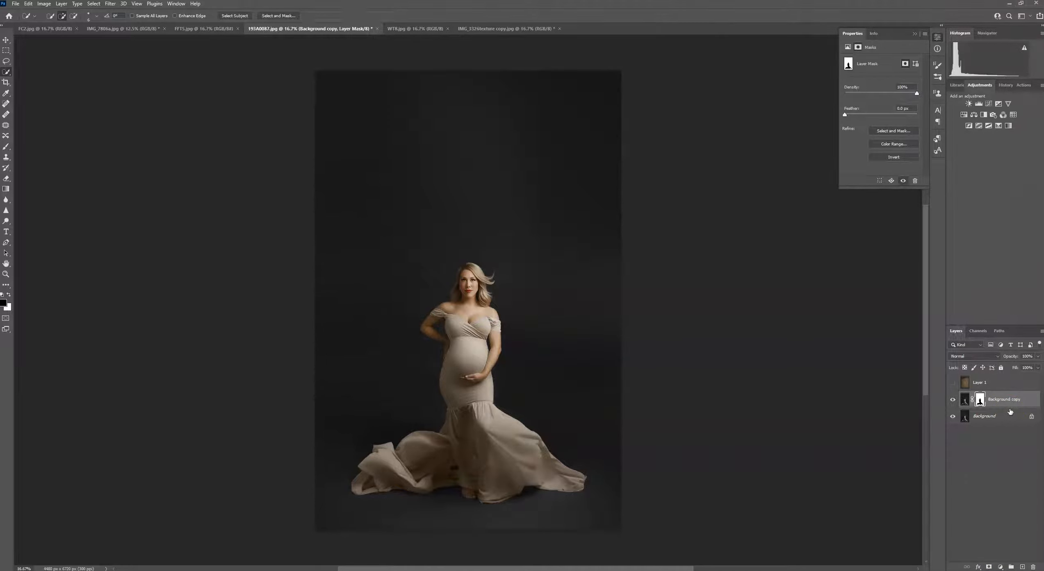
Show the brown texture layer, clip it to the masked Background copy and keep its blend mode at Normal after previewing others.
{"action": "left_click", "coordinate": [986, 383]}
{"action": "left_click", "coordinate": [953, 384]}
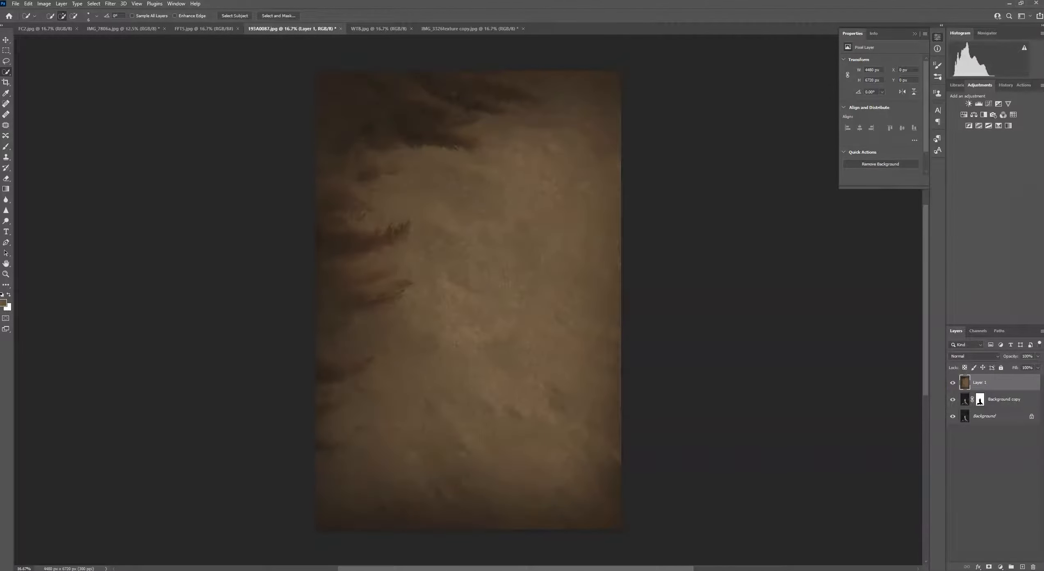
{"action": "left_click", "coordinate": [991, 388], "text": "alt"}
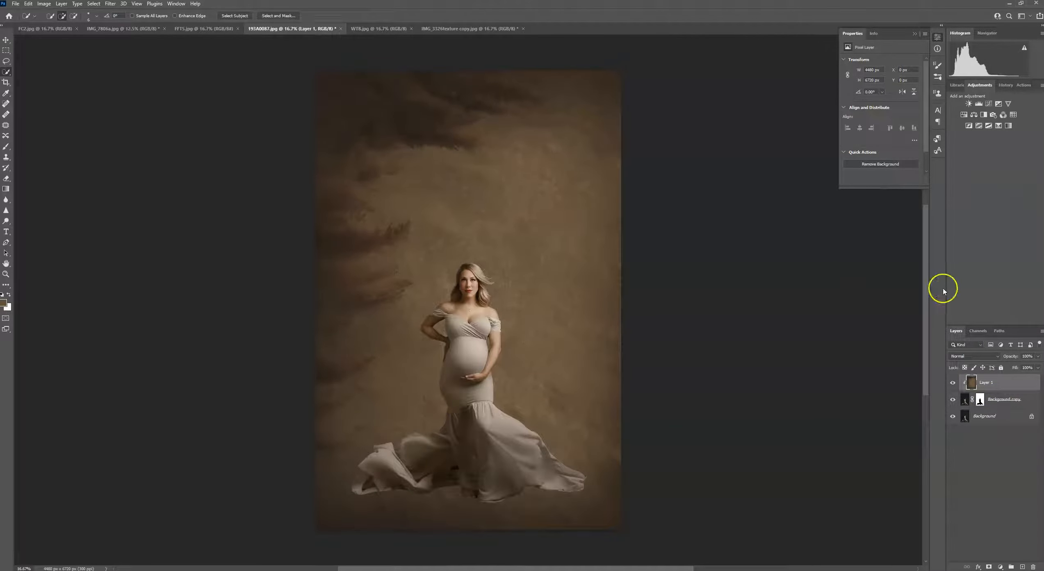
{"action": "left_click", "coordinate": [982, 357]}
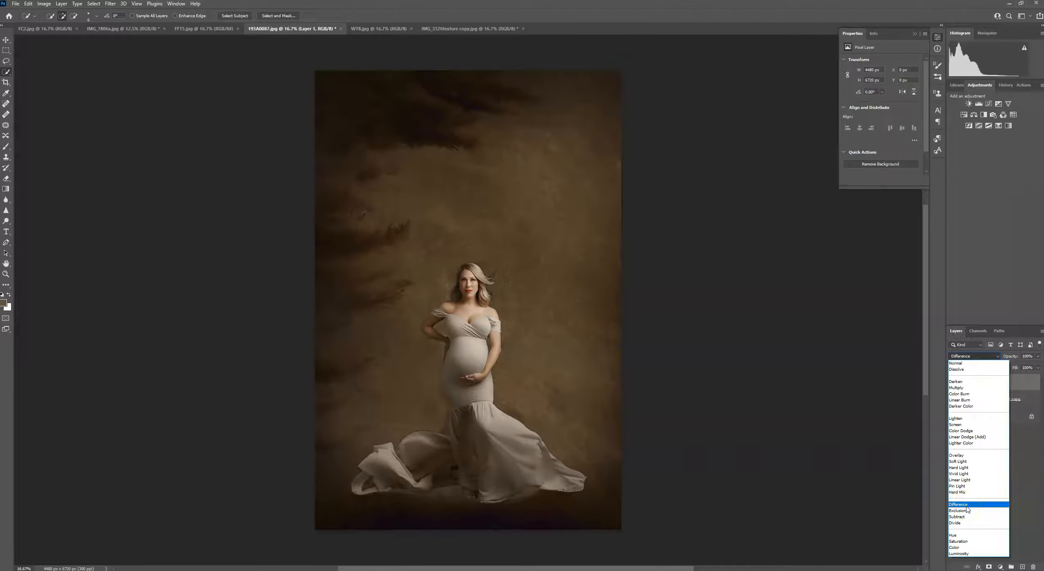
{"action": "left_click", "coordinate": [954, 364]}
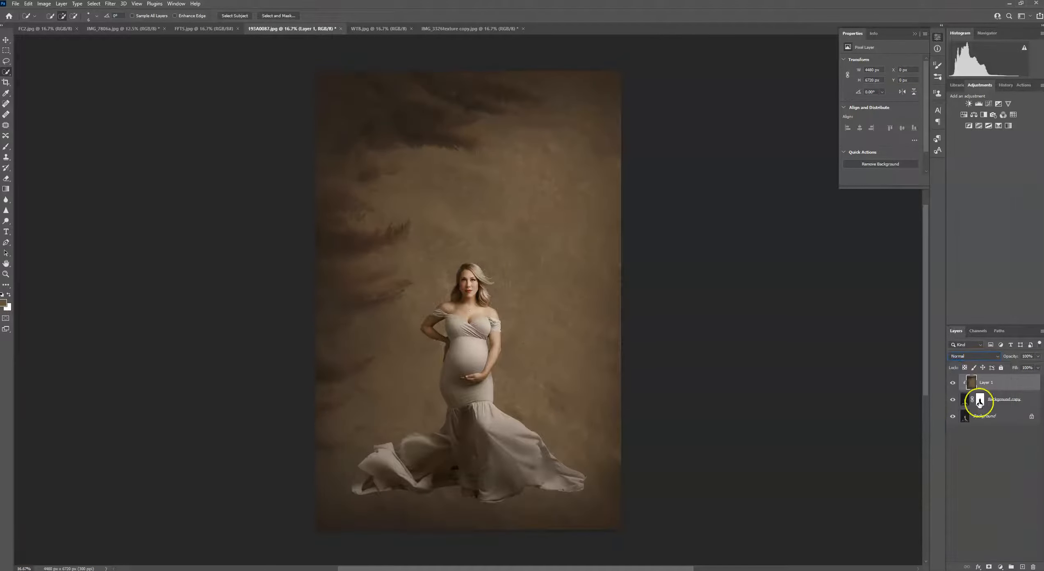
Add a layer mask to the texture layer and fade the texture over the lower backdrop with a very large soft black brush at 20% opacity.
{"action": "left_click", "coordinate": [989, 567]}
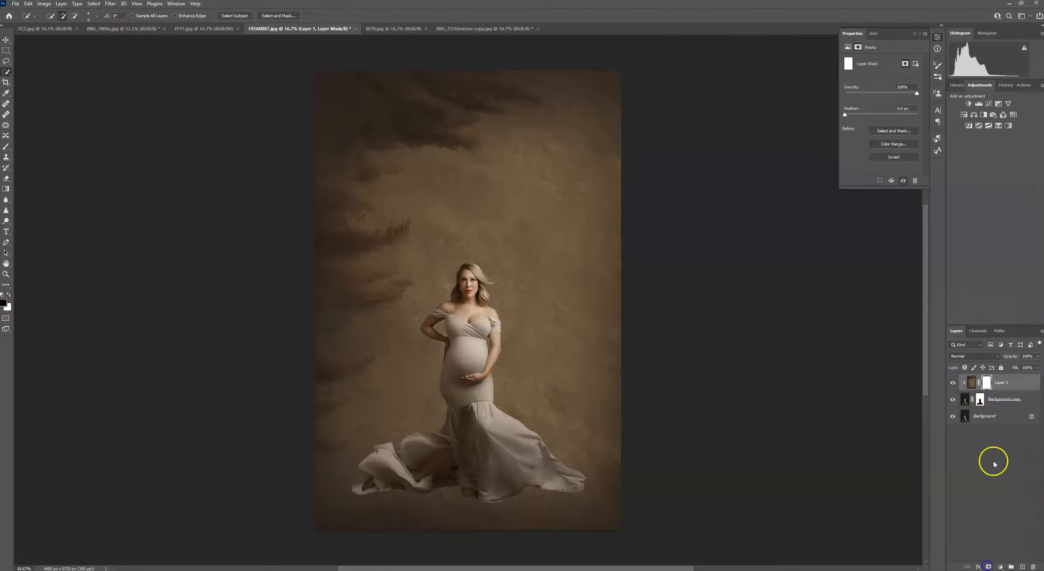
{"action": "left_click", "coordinate": [5, 149]}
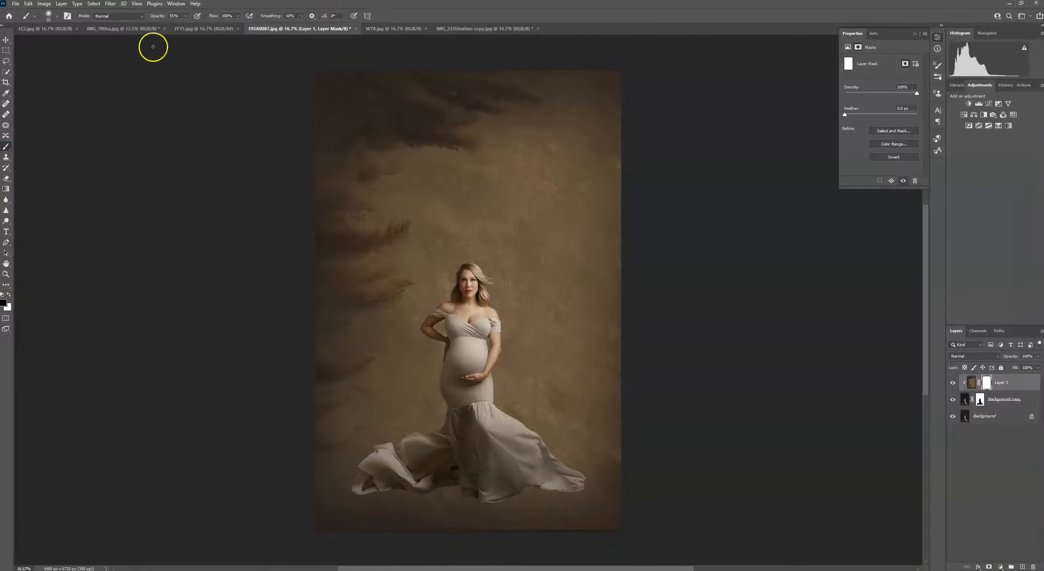
{"action": "left_click", "coordinate": [51, 16]}
{"action": "left_click_drag", "start_coordinate": [90, 42], "coordinate": [92, 42]}
{"action": "left_click", "coordinate": [175, 15]}
{"action": "key", "text": "Return"}
{"action": "mouse_move", "coordinate": [363, 430]}
{"action": "left_mouse_down"}
{"action": "mouse_move", "coordinate": [439, 433]}
{"action": "mouse_move", "coordinate": [458, 458]}
{"action": "mouse_move", "coordinate": [524, 480]}
{"action": "mouse_move", "coordinate": [506, 503]}
{"action": "mouse_move", "coordinate": [596, 457]}
{"action": "mouse_move", "coordinate": [670, 436]}
{"action": "left_mouse_up"}
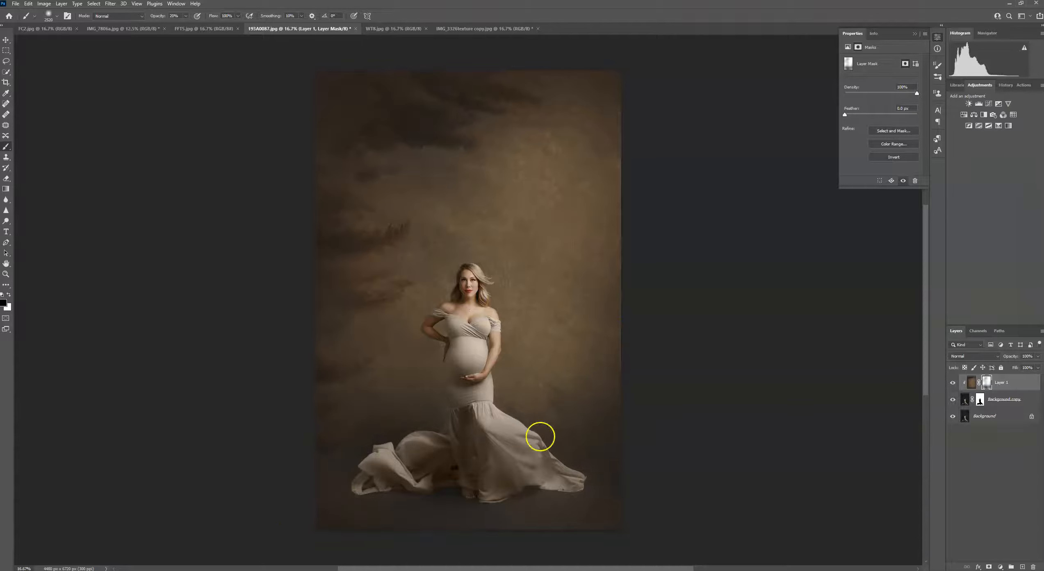
Compare the portrait with and without the texture, and refine the texture mask around the woman with black and white strokes at 20% opacity.
{"action": "left_click", "coordinate": [953, 383]}
{"action": "left_click", "coordinate": [952, 383]}
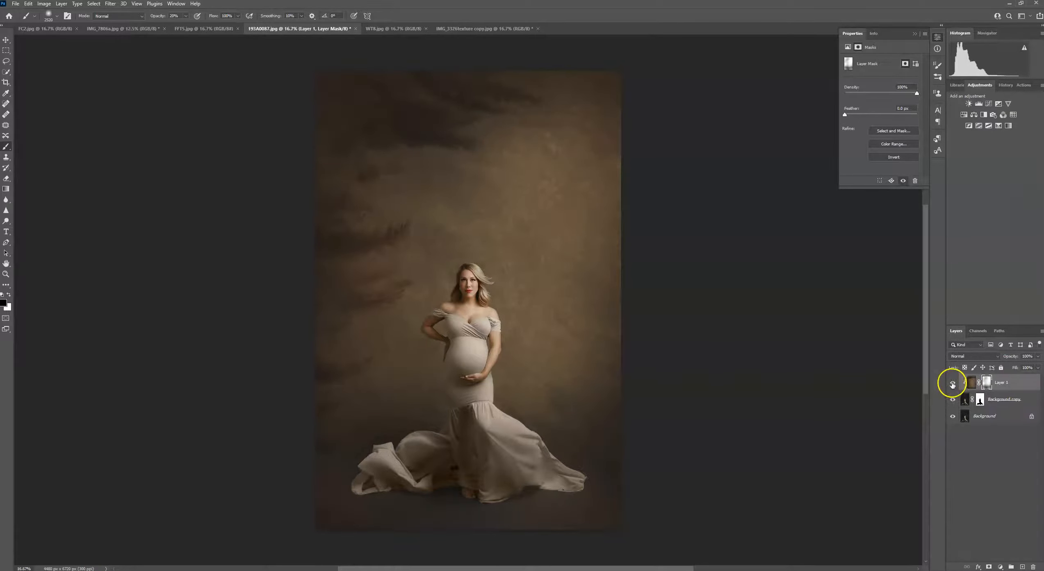
{"action": "left_click", "coordinate": [952, 384]}
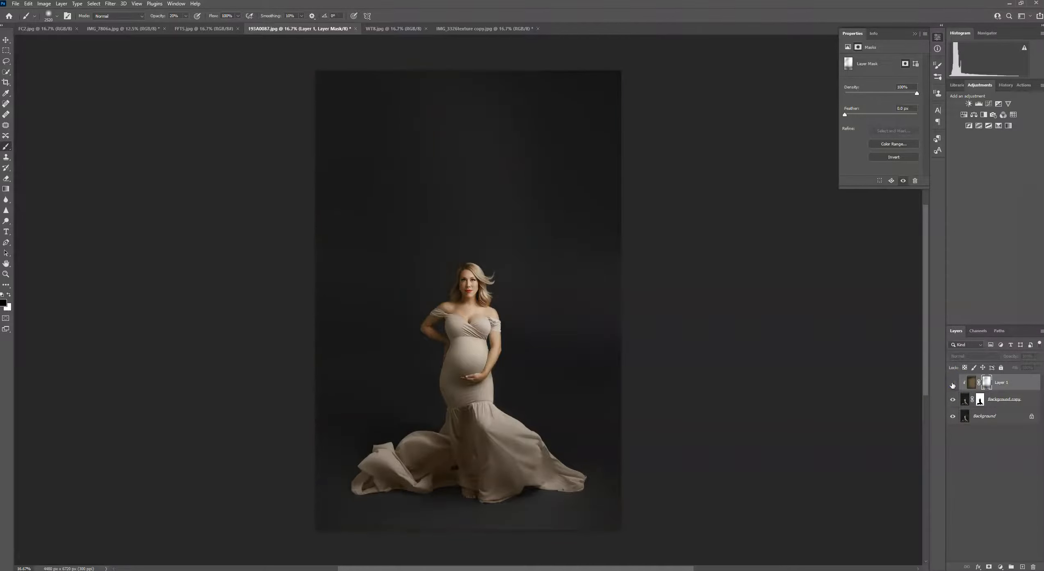
{"action": "left_click", "coordinate": [952, 383]}
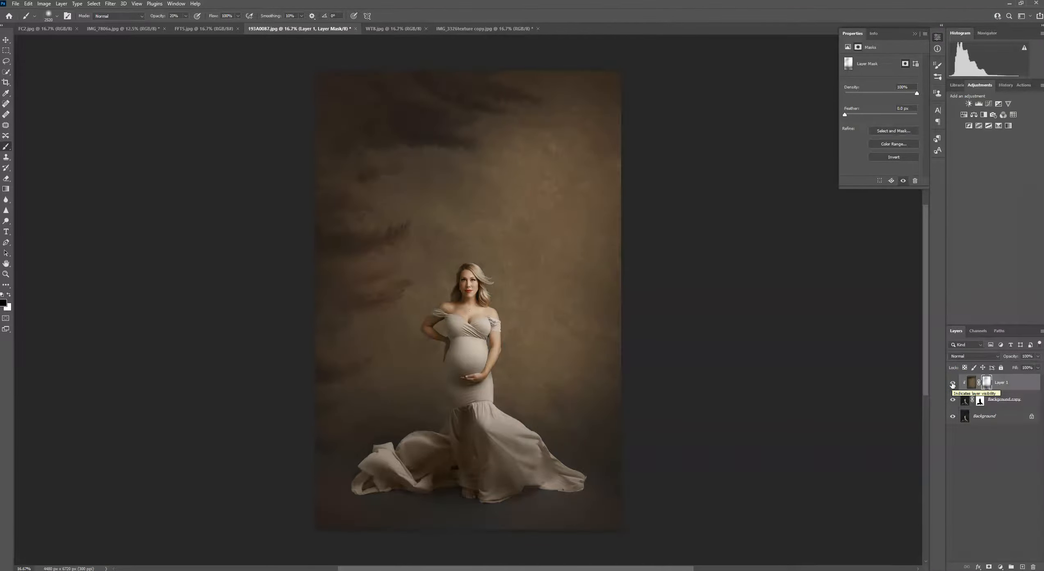
{"action": "left_click", "coordinate": [952, 383]}
{"action": "left_click", "coordinate": [953, 383]}
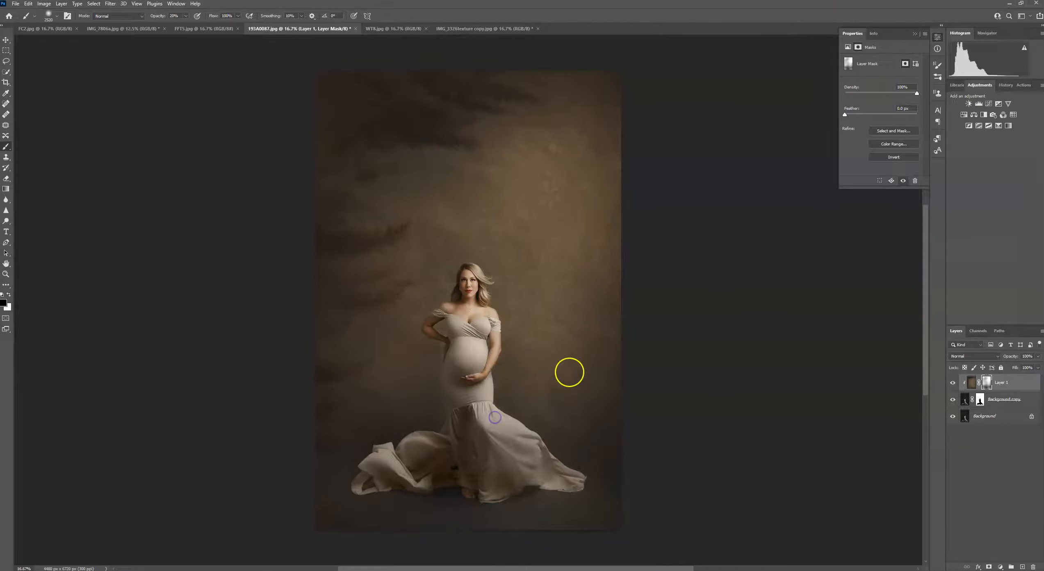
{"action": "left_click", "coordinate": [471, 212]}
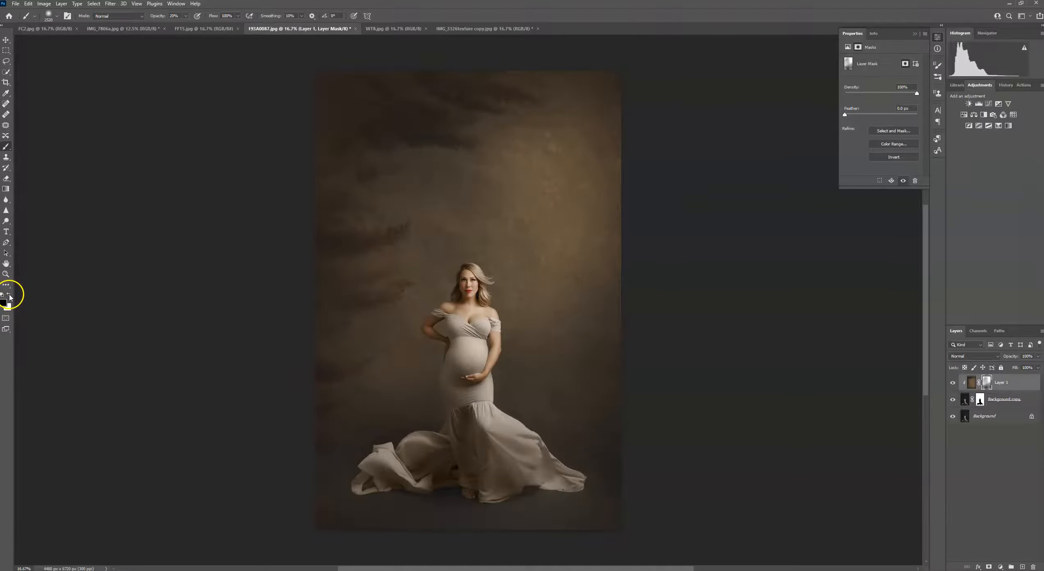
{"action": "left_click", "coordinate": [440, 295]}
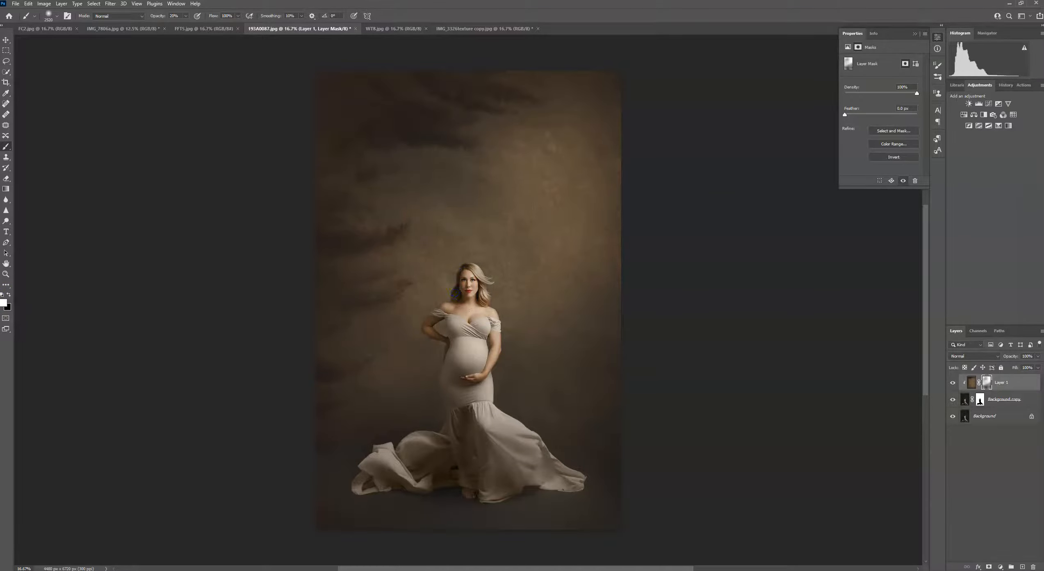
Examine the cut-out edges around the woman's hair, shoulders and bent arm at 200% magnification.
{"action": "key", "text": "ctrl+plus"}
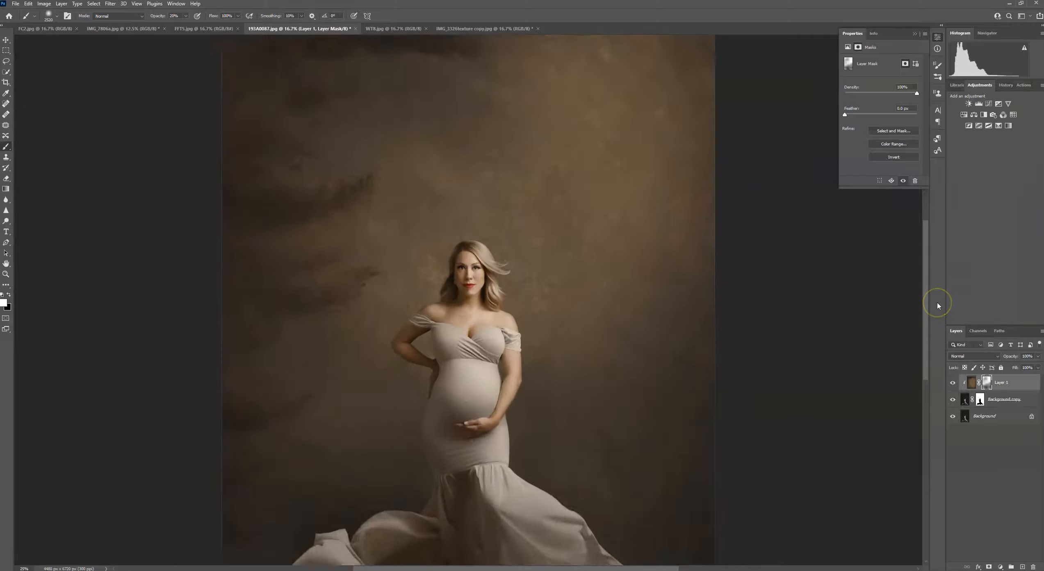
{"action": "key", "text": "ctrl+plus"}
{"action": "key", "text": "ctrl+plus"}
{"action": "key", "text": "ctrl+plus"}
{"action": "key", "text": "ctrl+plus"}
{"action": "key", "text": "ctrl+plus"}
{"action": "key", "text": "ctrl+plus"}
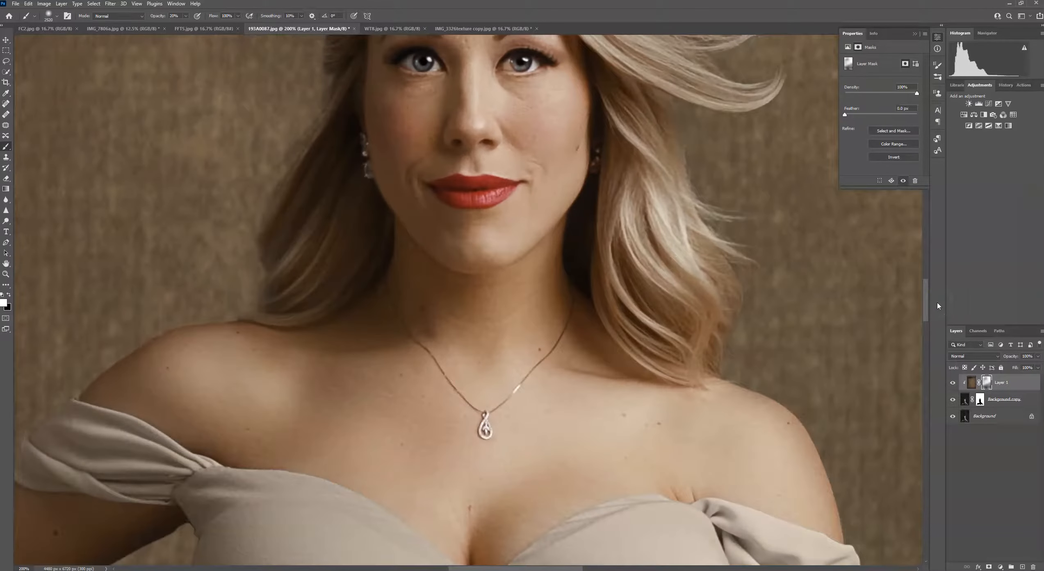
{"action": "left_click_drag", "start_coordinate": [664, 279], "coordinate": [539, 463]}
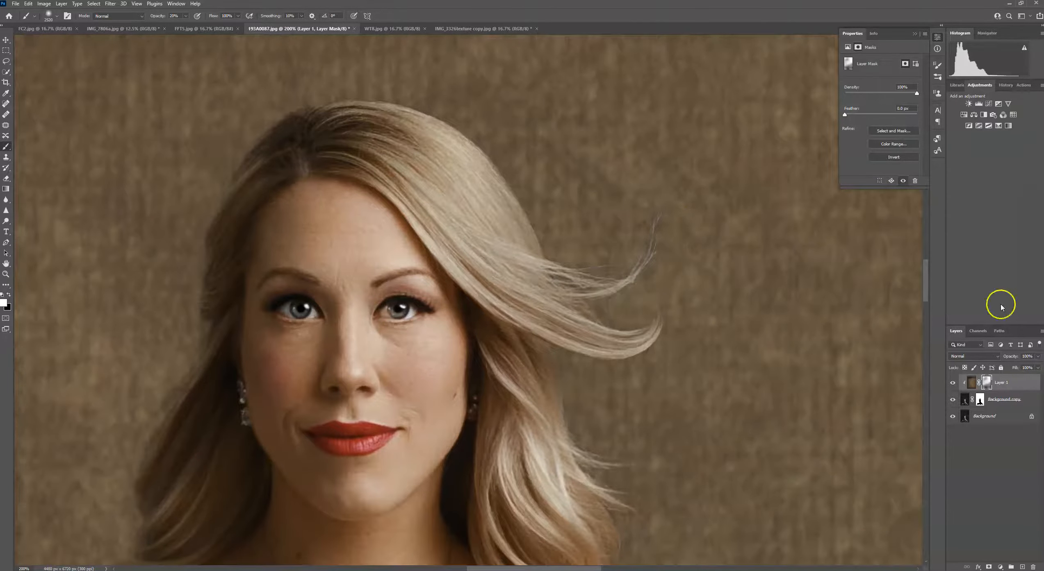
{"action": "left_click_drag", "start_coordinate": [358, 450], "coordinate": [657, 137]}
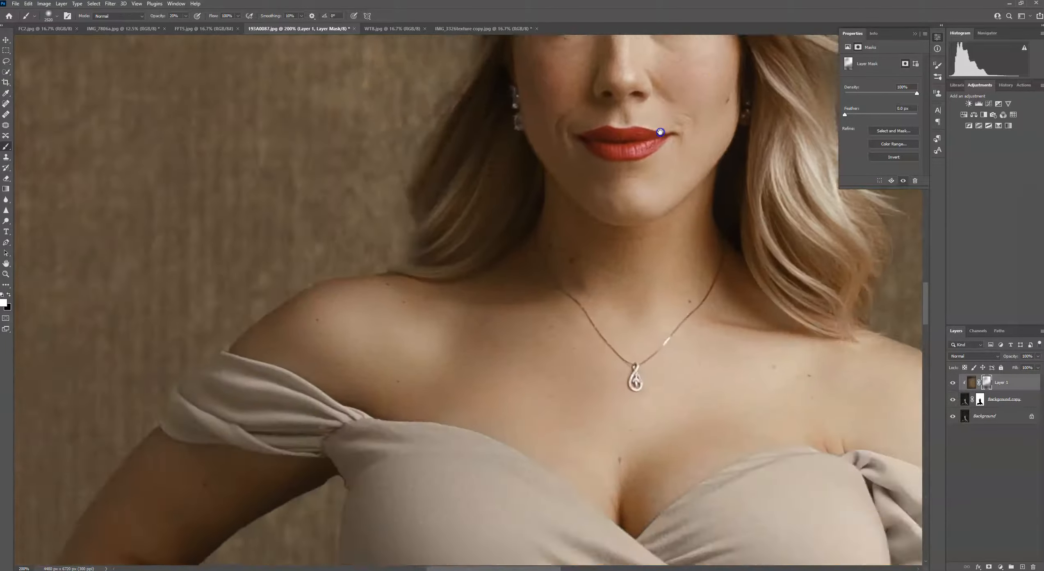
{"action": "left_click_drag", "start_coordinate": [652, 349], "coordinate": [660, 173]}
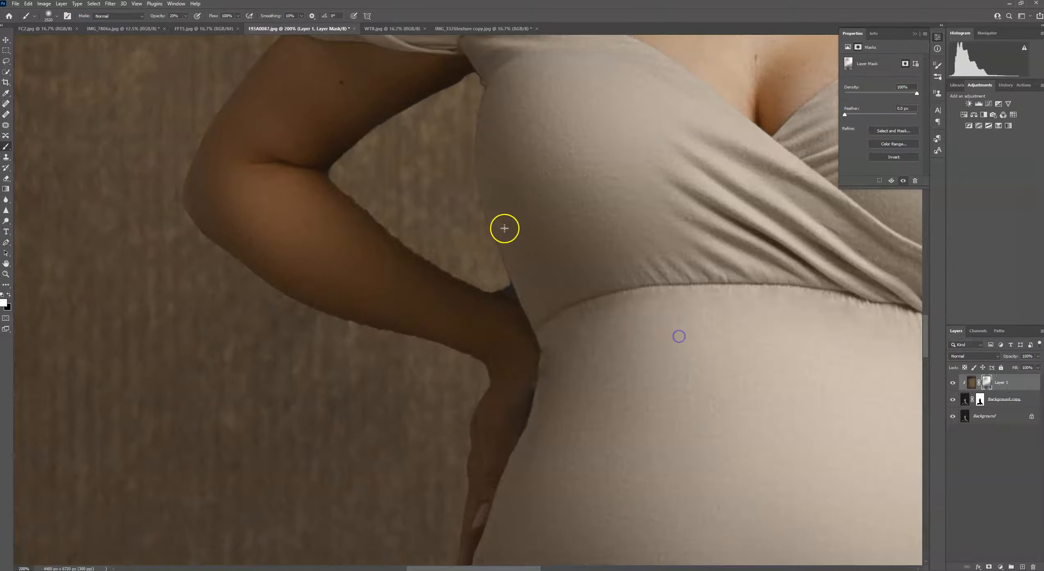
Activate the Background copy's layer mask and set up a small soft black brush at 100% opacity.
{"action": "left_click", "coordinate": [56, 17]}
{"action": "left_click", "coordinate": [48, 40]}
{"action": "left_click", "coordinate": [185, 17]}
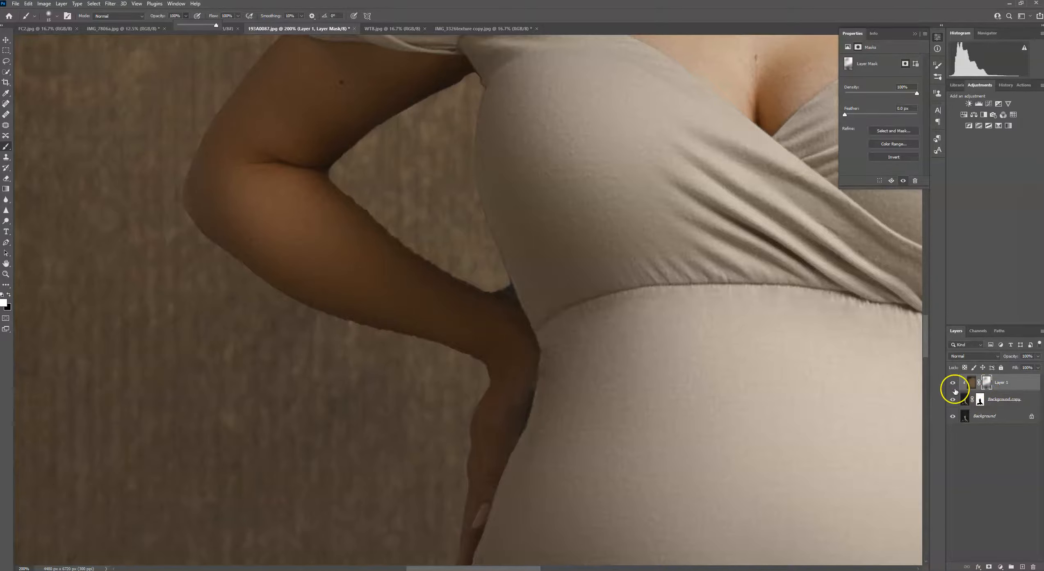
{"action": "left_click", "coordinate": [980, 401]}
{"action": "left_click", "coordinate": [981, 401]}
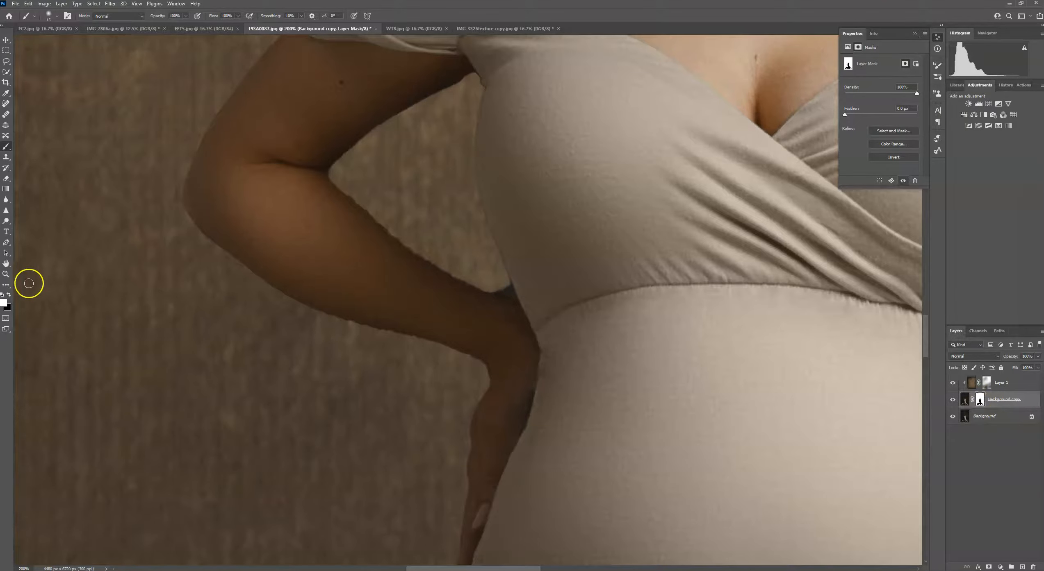
{"action": "left_click", "coordinate": [56, 16]}
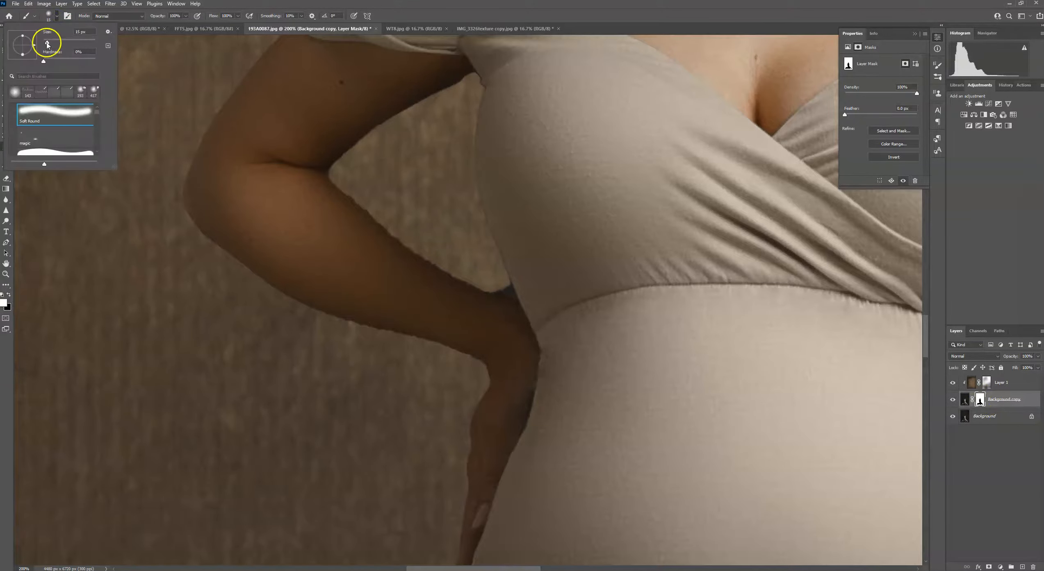
{"action": "left_click_drag", "start_coordinate": [46, 43], "coordinate": [45, 43]}
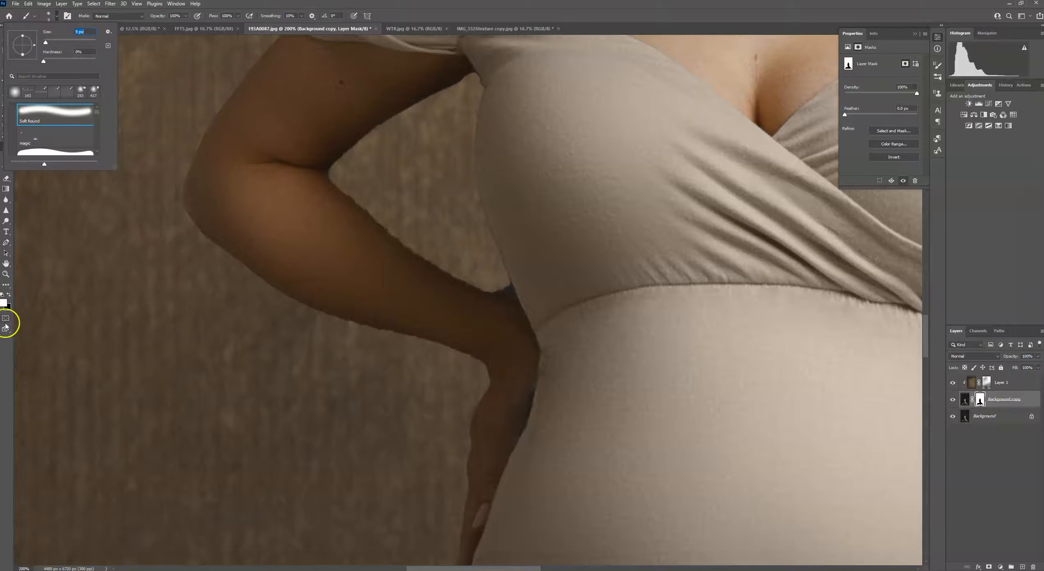
{"action": "left_click", "coordinate": [9, 296]}
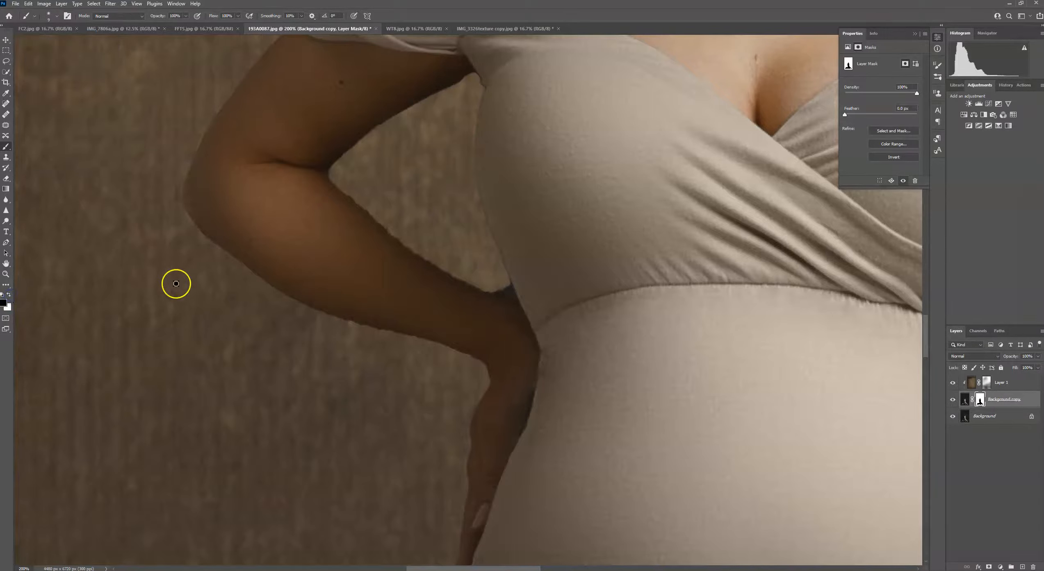
Clean up the Background copy's mask along the bent forearm with black and in the dark gap between wrist and gown with white.
{"action": "left_click_drag", "start_coordinate": [401, 247], "coordinate": [400, 246]}
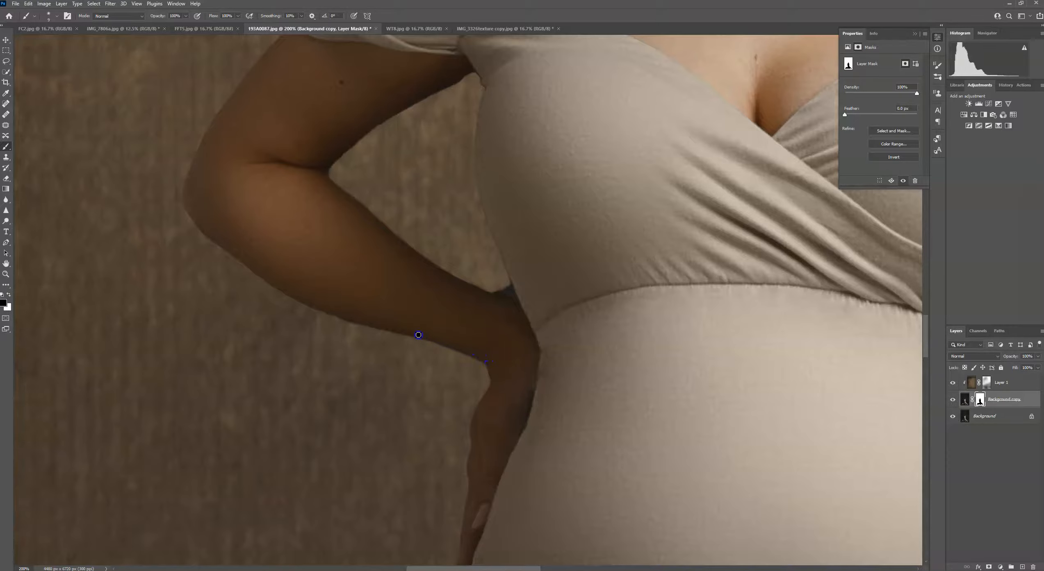
{"action": "left_click_drag", "start_coordinate": [278, 282], "coordinate": [264, 268]}
{"action": "left_click_drag", "start_coordinate": [336, 323], "coordinate": [345, 326]}
{"action": "left_click_drag", "start_coordinate": [495, 285], "coordinate": [500, 286]}
{"action": "left_click", "coordinate": [9, 295]}
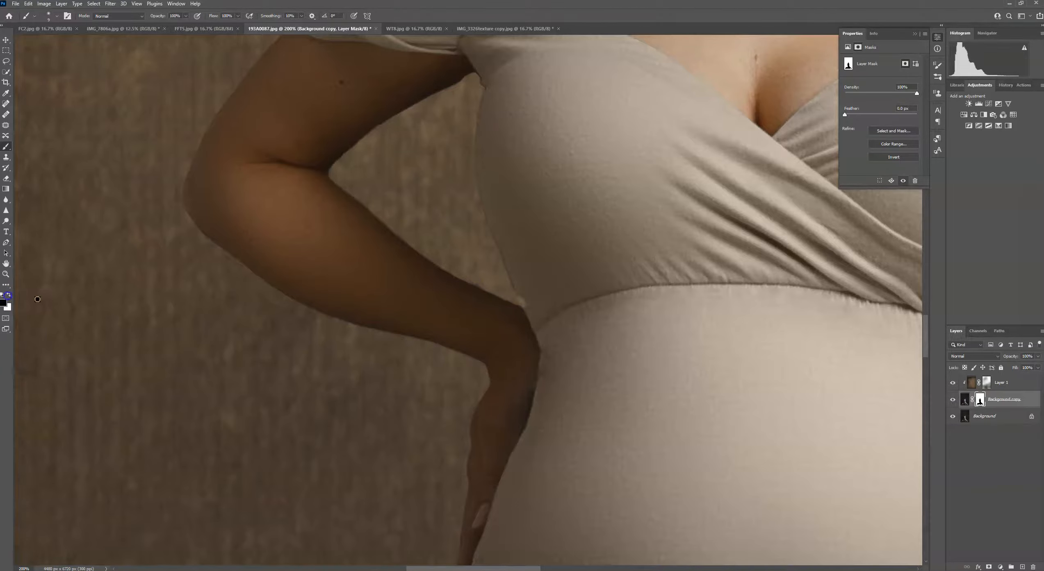
{"action": "left_click", "coordinate": [513, 307]}
{"action": "left_click_drag", "start_coordinate": [480, 380], "coordinate": [594, 278]}
{"action": "left_click_drag", "start_coordinate": [507, 325], "coordinate": [521, 321]}
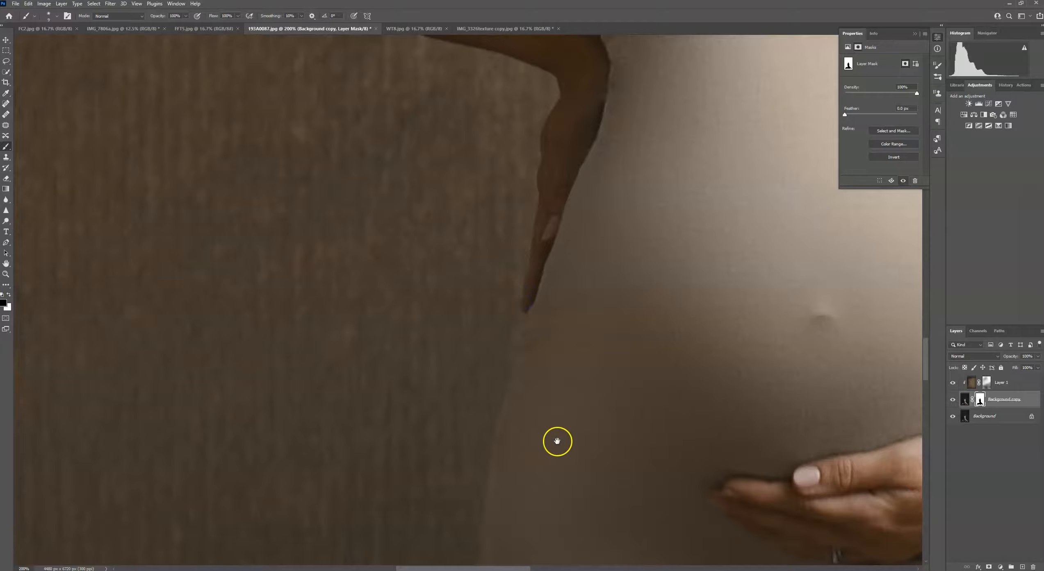
Check the gown's lower edges and apply a Gaussian Blur to the brown texture layer's image.
{"action": "scroll", "coordinate": [557, 433], "scroll_direction": "down", "scroll_amount": 12}
{"action": "scroll", "coordinate": [875, 193], "scroll_direction": "down", "scroll_amount": 10}
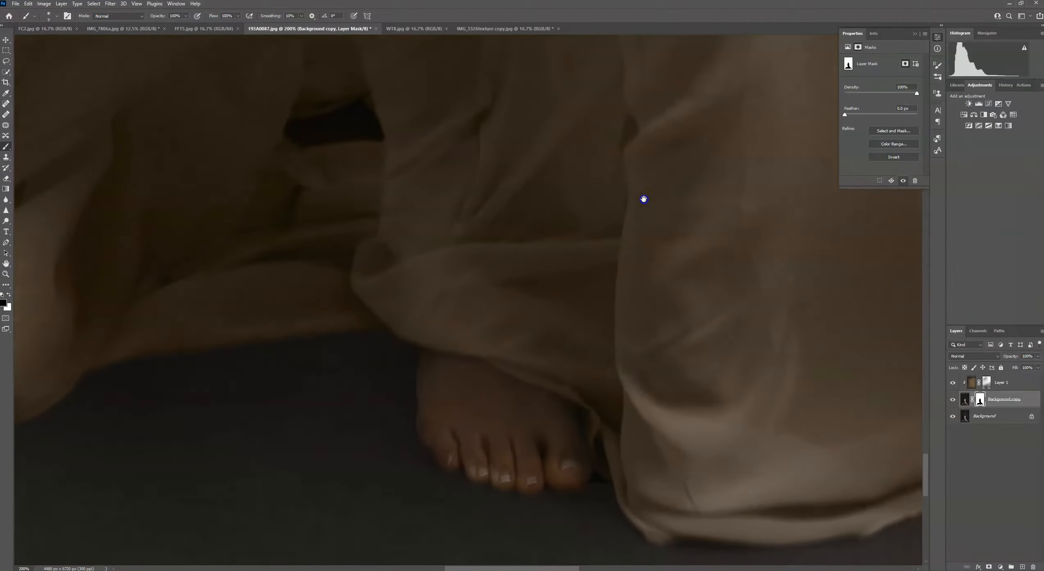
{"action": "left_click_drag", "start_coordinate": [643, 199], "coordinate": [546, 441]}
{"action": "key", "text": "ctrl+0"}
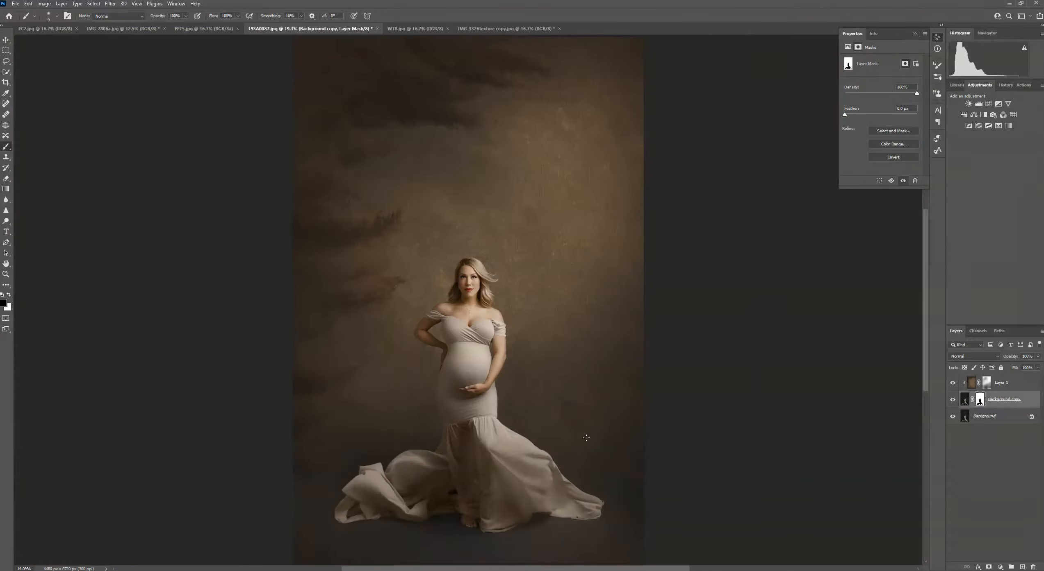
{"action": "left_click", "coordinate": [992, 383]}
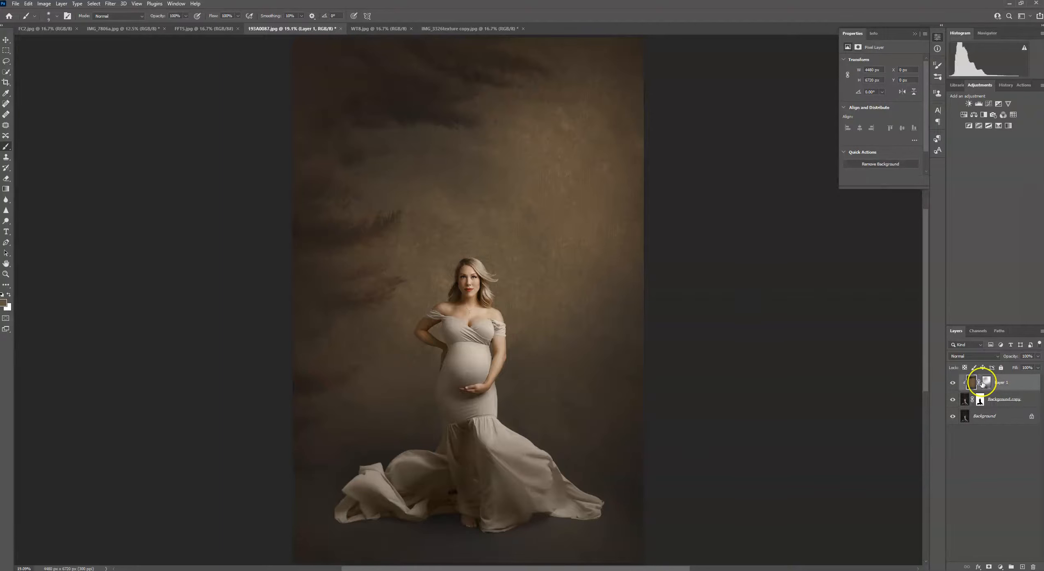
{"action": "left_click", "coordinate": [110, 4]}
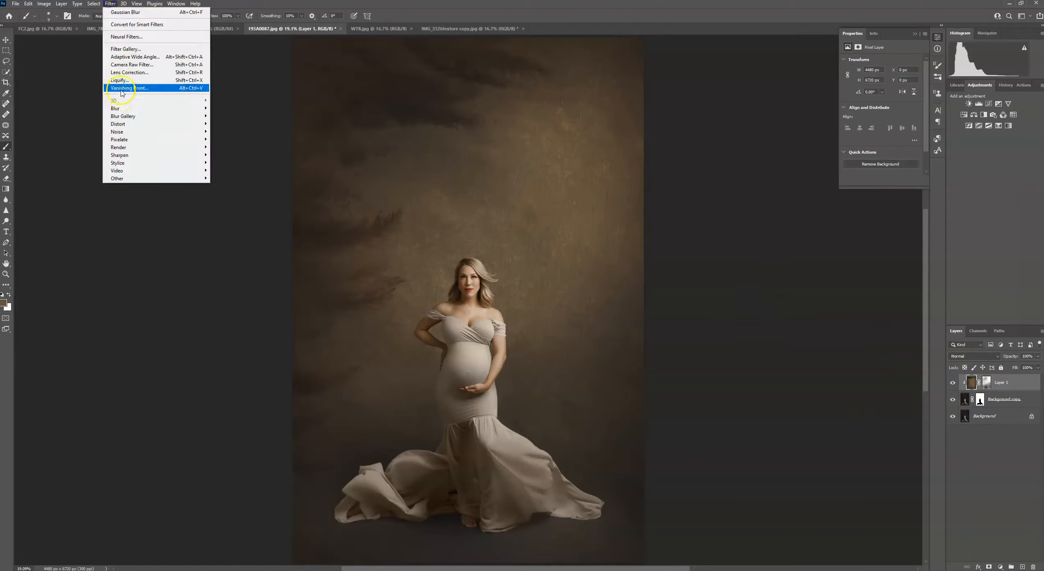
{"action": "mouse_move", "coordinate": [181, 108]}
{"action": "left_click", "coordinate": [219, 140]}
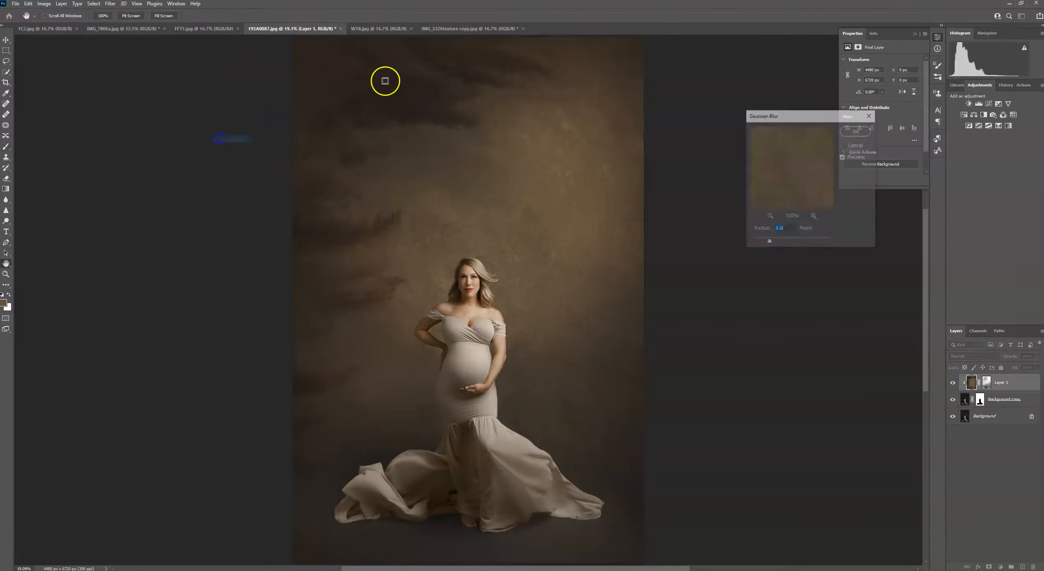
{"action": "left_click", "coordinate": [856, 131]}
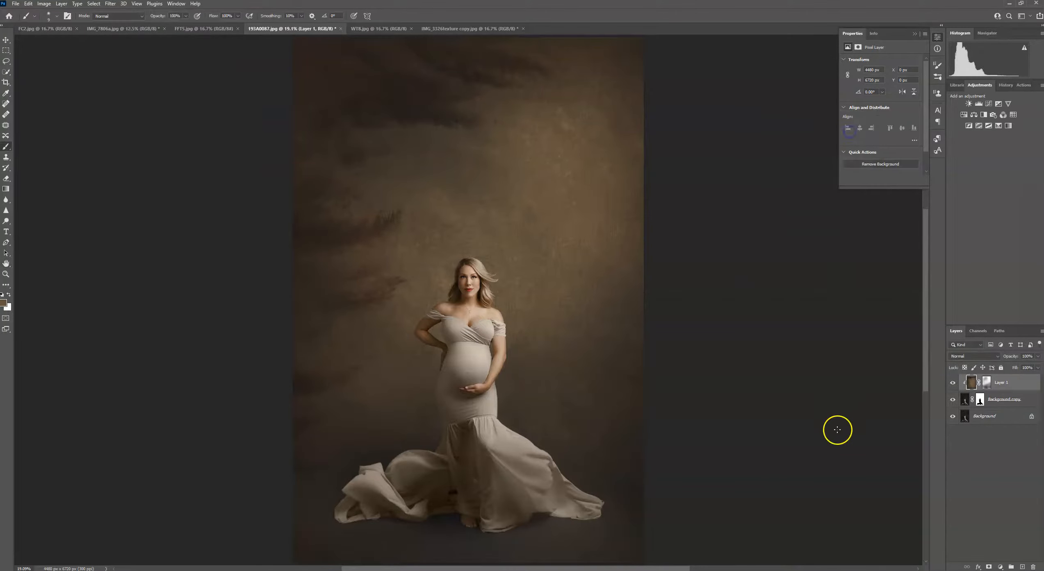
Compare the portrait with and without the blurred texture and flatten the image.
{"action": "key", "text": "b"}
{"action": "left_click", "coordinate": [953, 384]}
{"action": "left_click", "coordinate": [953, 385]}
{"action": "right_click", "coordinate": [982, 413]}
{"action": "left_click", "coordinate": [1016, 494]}
{"action": "key", "text": "ctrl+minus"}
{"action": "key", "text": "ctrl+minus"}
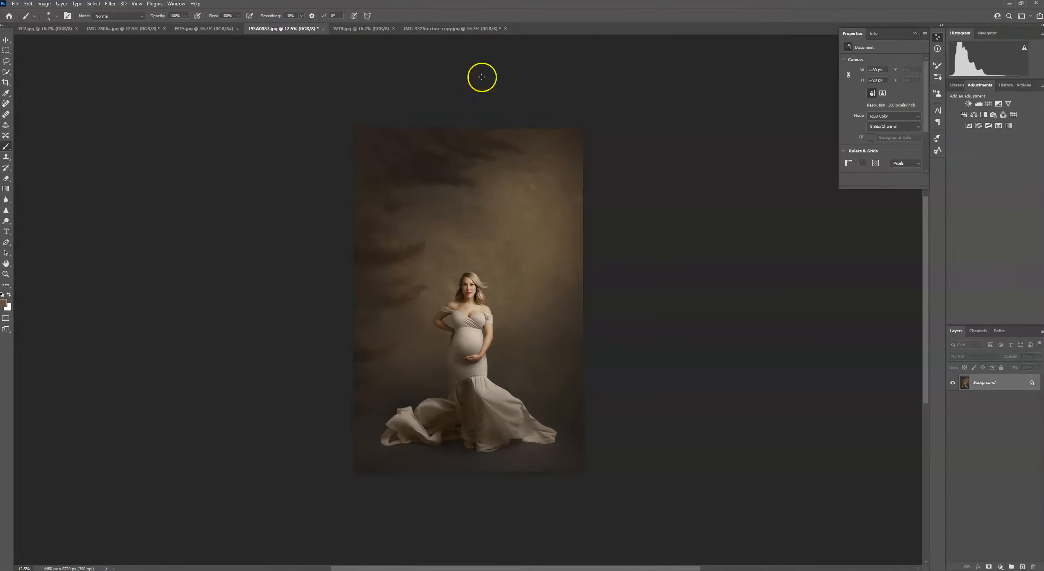
Switch to the WT8.jpg forest texture, select the whole image and copy it.
{"action": "left_click", "coordinate": [360, 28]}
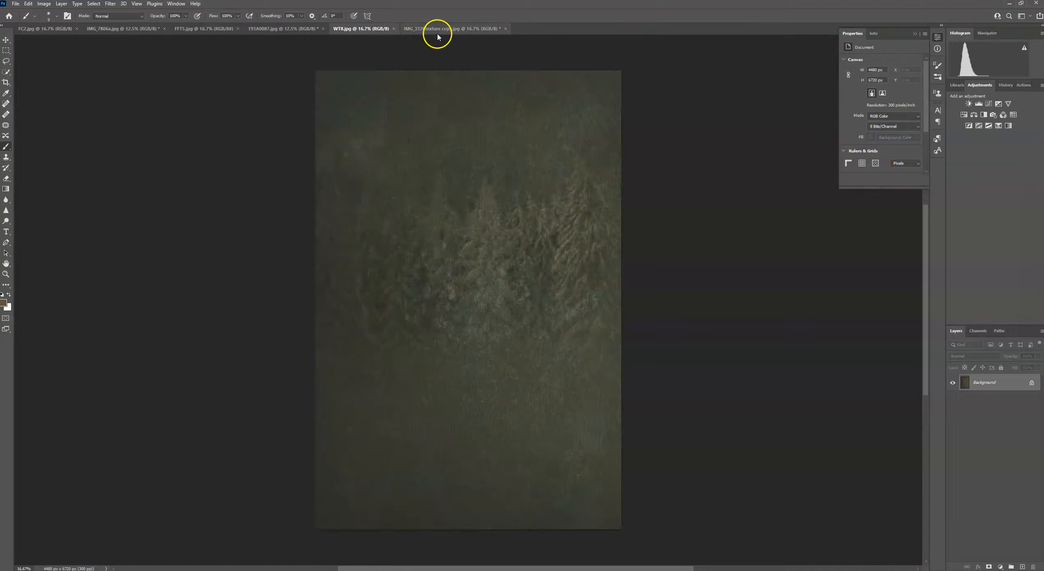
{"action": "left_click", "coordinate": [94, 4]}
{"action": "left_click", "coordinate": [94, 10]}
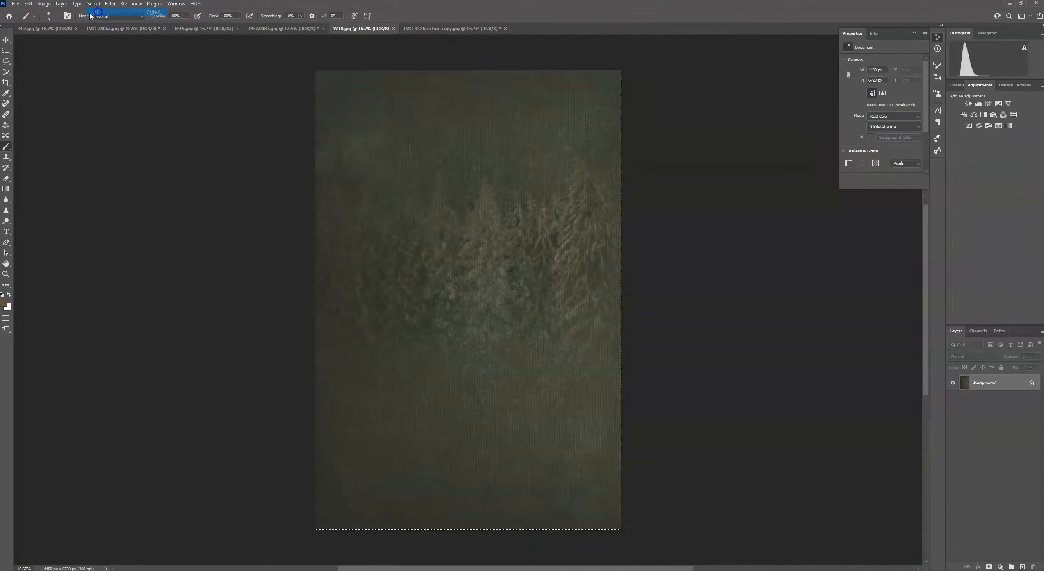
{"action": "left_click", "coordinate": [29, 4]}
{"action": "left_click", "coordinate": [36, 60]}
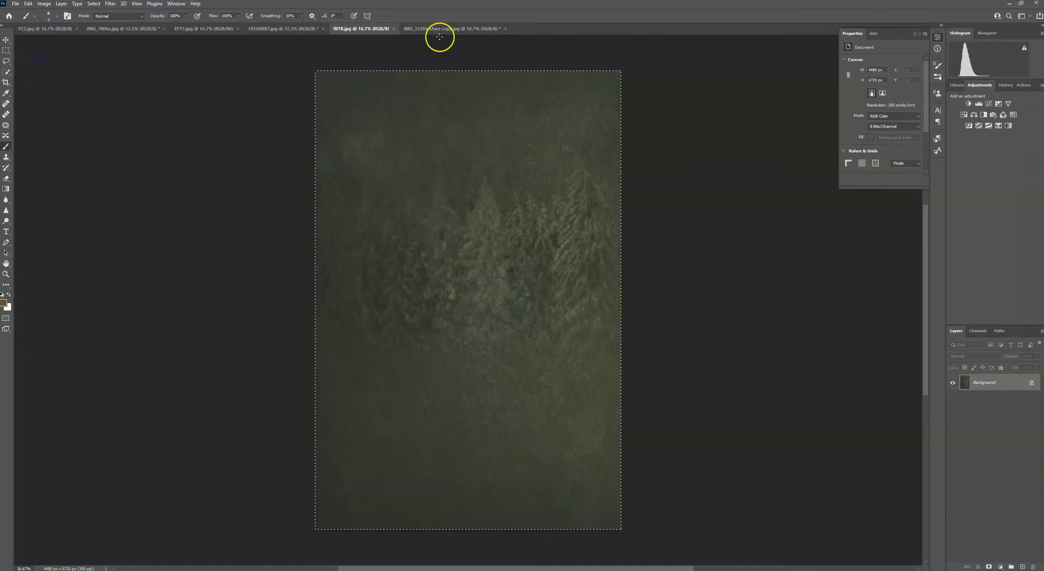
Paste the forest texture into IMG_3326texture copy.jpg and squash its height to fit the canvas.
{"action": "left_click", "coordinate": [447, 28]}
{"action": "left_click", "coordinate": [28, 3]}
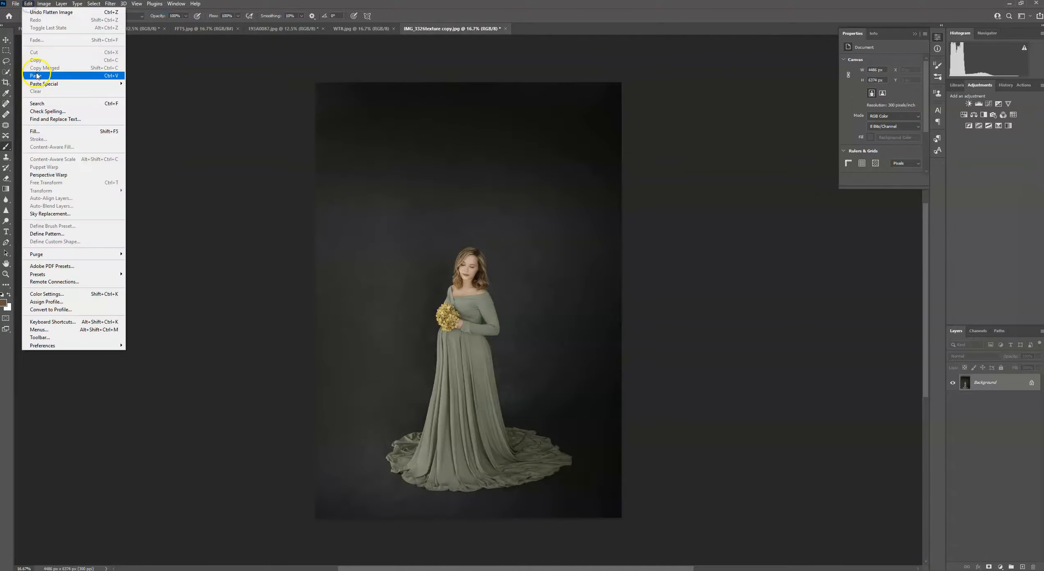
{"action": "left_click", "coordinate": [36, 76]}
{"action": "left_click", "coordinate": [6, 40]}
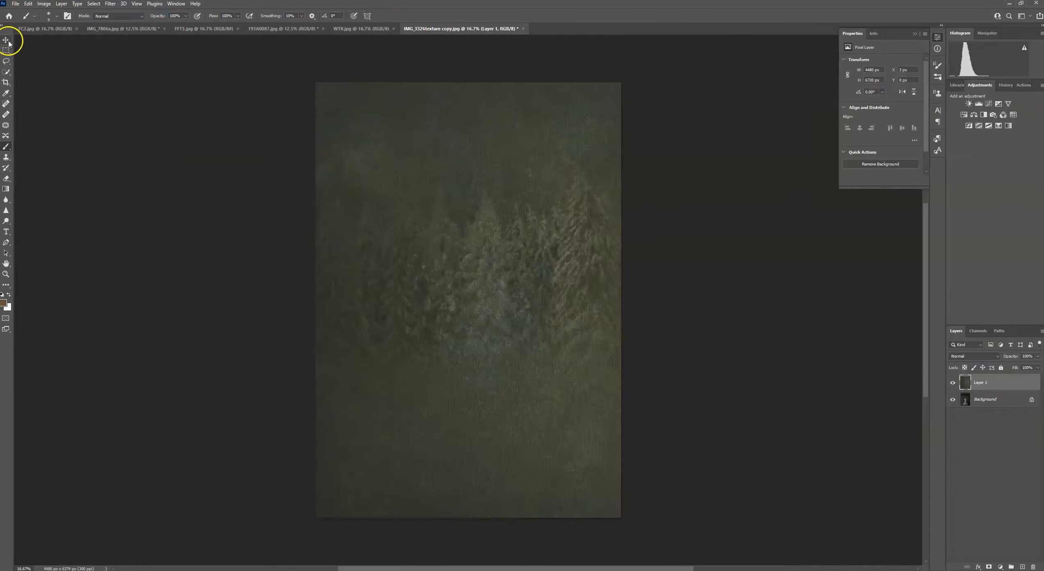
{"action": "left_click", "coordinate": [620, 540]}
{"action": "left_click_drag", "start_coordinate": [619, 532], "coordinate": [621, 520]}
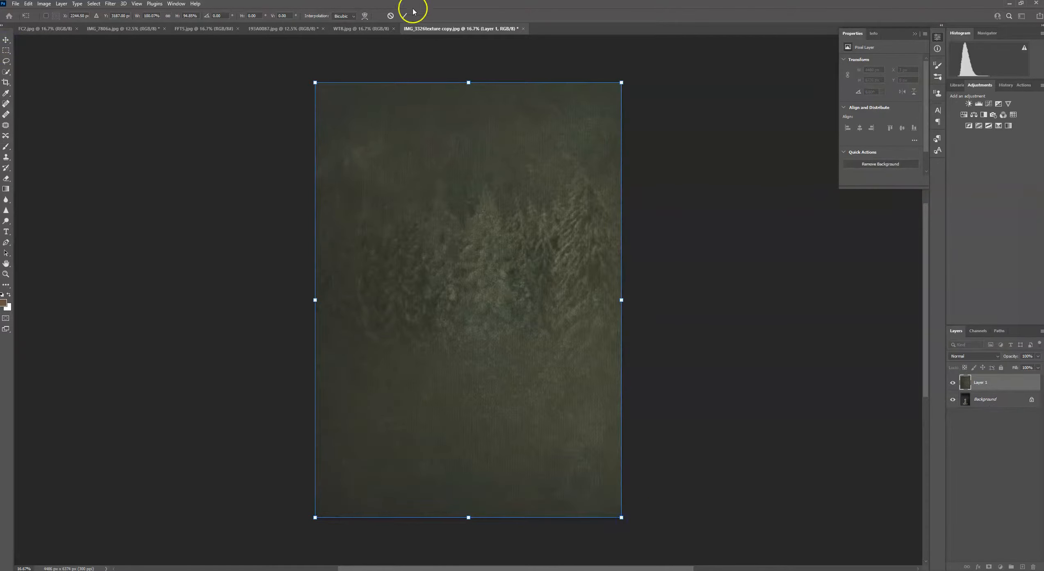
Hide Layer 1 and select the woman in the green gown on the Background layer with Select Subject.
{"action": "left_click", "coordinate": [952, 383]}
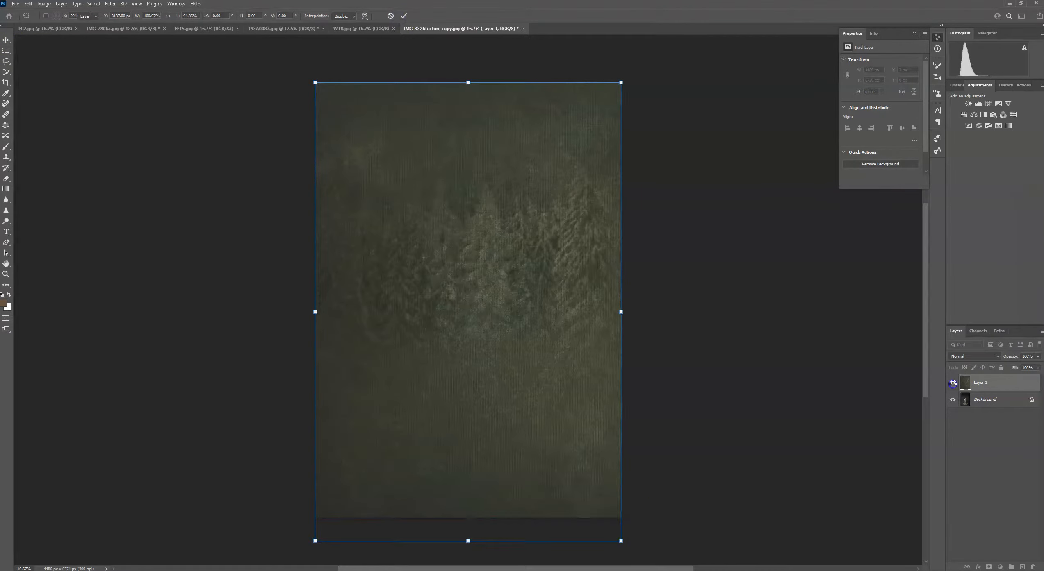
{"action": "left_click", "coordinate": [1002, 405]}
{"action": "left_click", "coordinate": [6, 72]}
{"action": "left_click", "coordinate": [234, 17]}
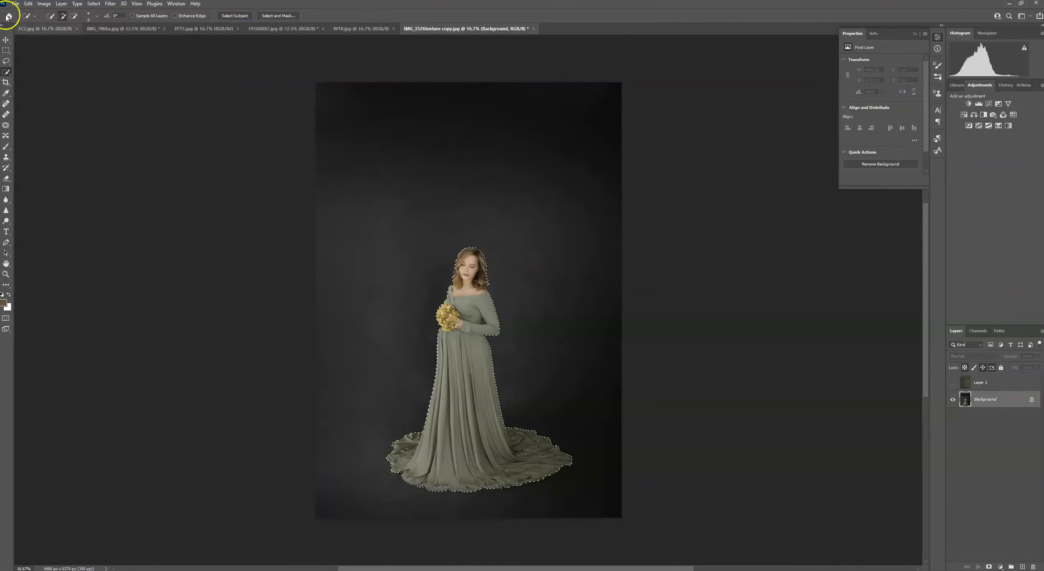
{"action": "left_click", "coordinate": [73, 16]}
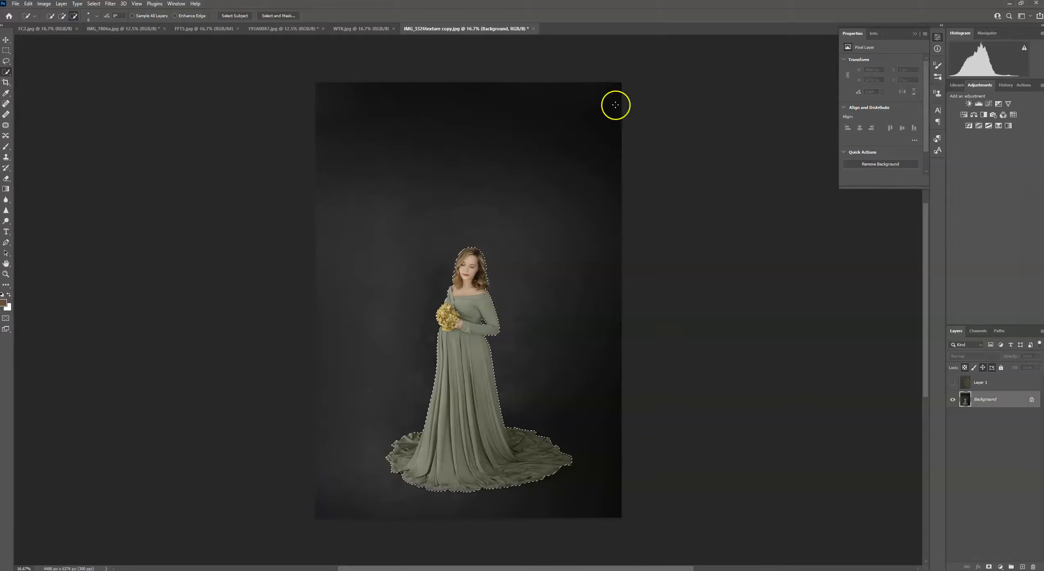
Duplicate the Background layer and add a layer mask to the copy that hides the selected subject.
{"action": "left_click_drag", "start_coordinate": [1013, 410], "coordinate": [1023, 567]}
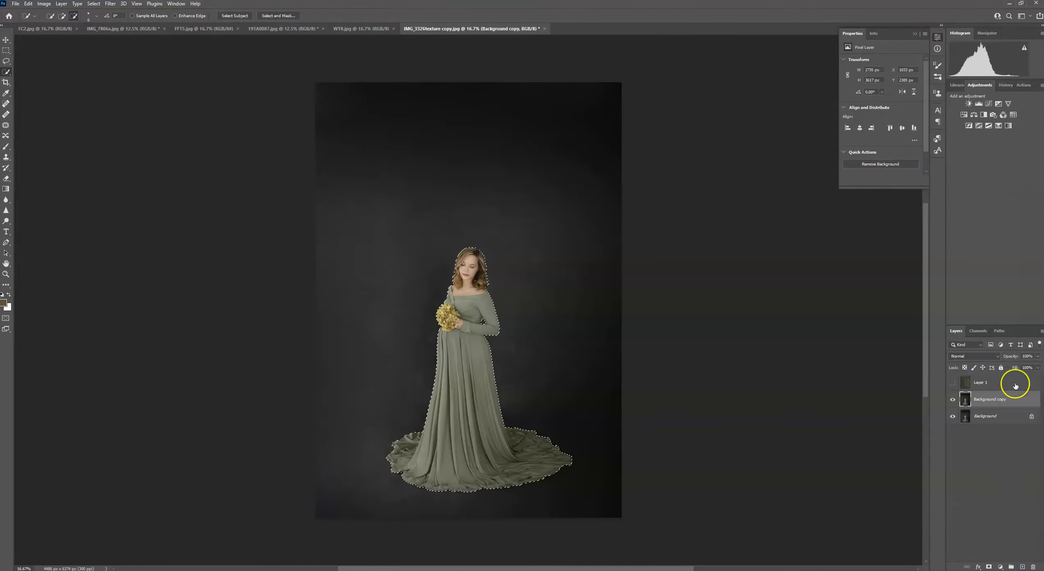
{"action": "left_click", "coordinate": [988, 567]}
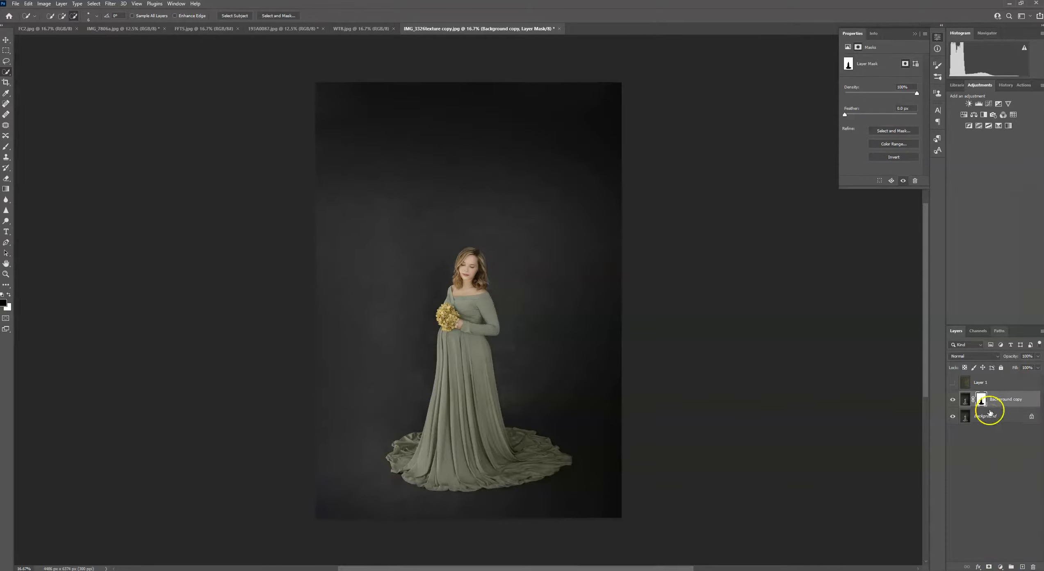
Clip Layer 1 to the Background copy, show it, and preview other blend modes before keeping Normal.
{"action": "left_click_drag", "start_coordinate": [1000, 390], "coordinate": [998, 392]}
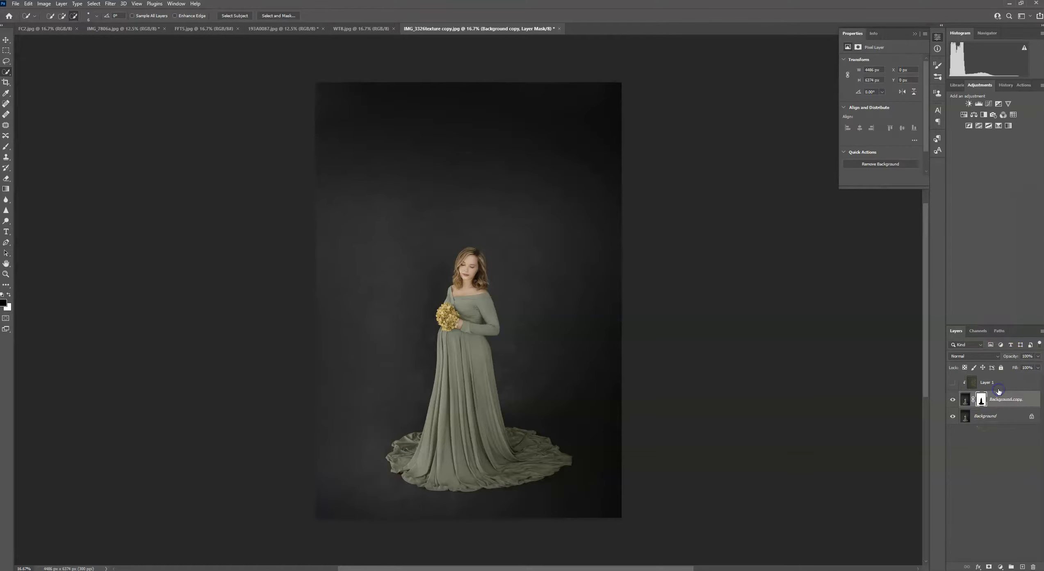
{"action": "left_click", "coordinate": [952, 383]}
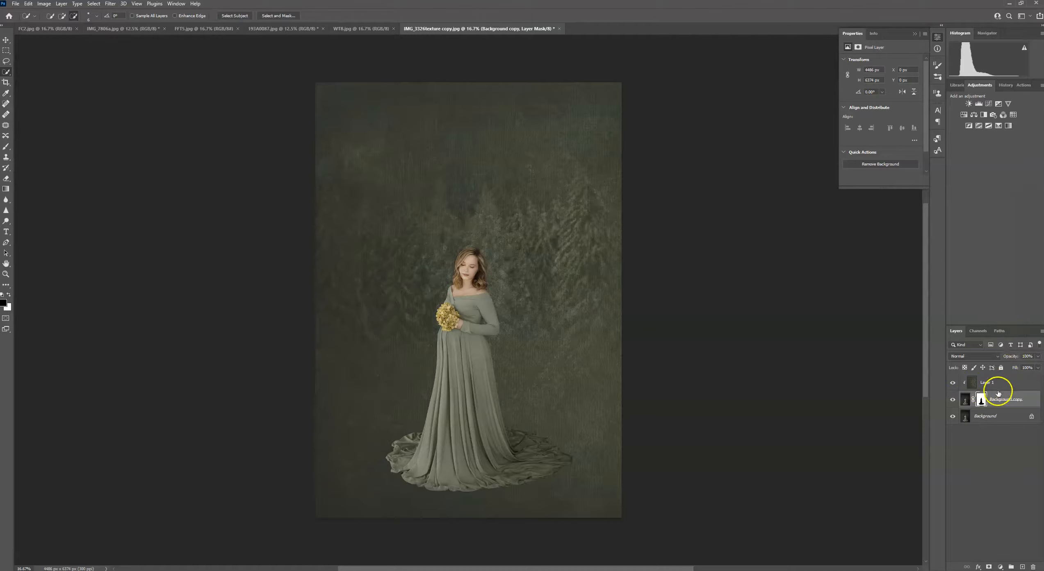
{"action": "left_click", "coordinate": [985, 358]}
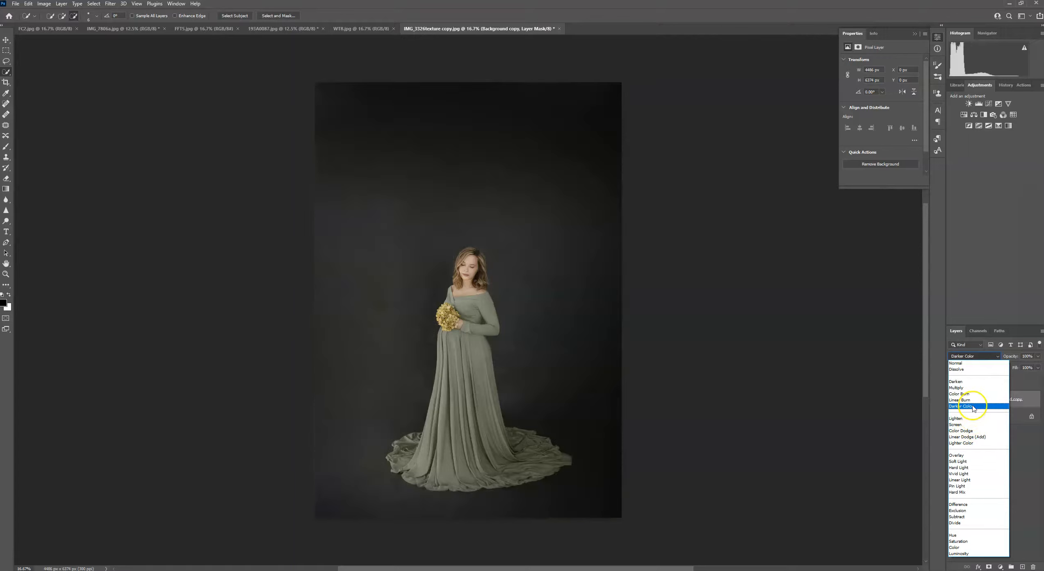
{"action": "left_click", "coordinate": [975, 366]}
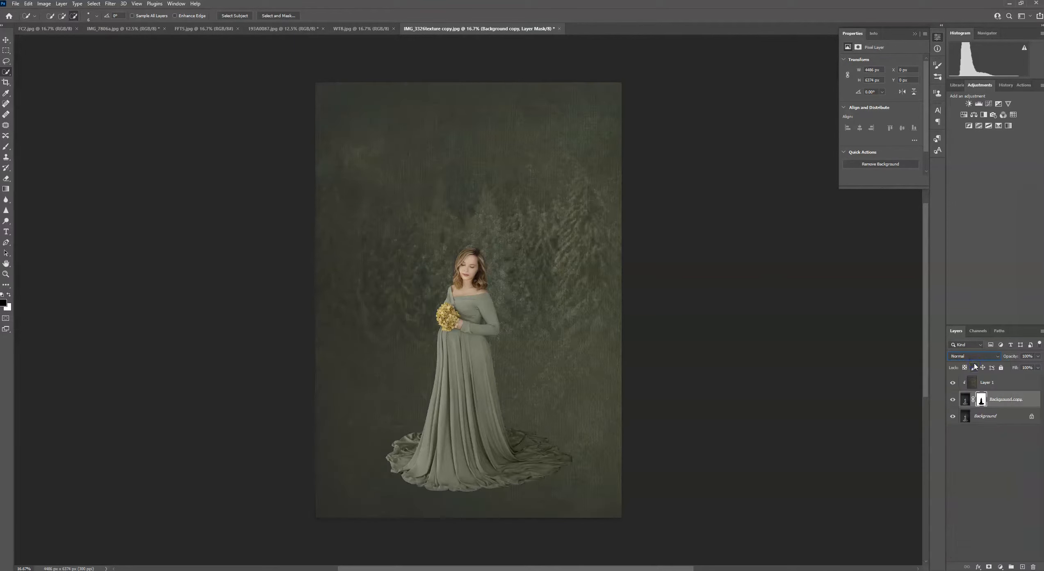
Add a layer mask to Layer 1 and set up a very large soft round brush at 20% opacity.
{"action": "left_click", "coordinate": [982, 382]}
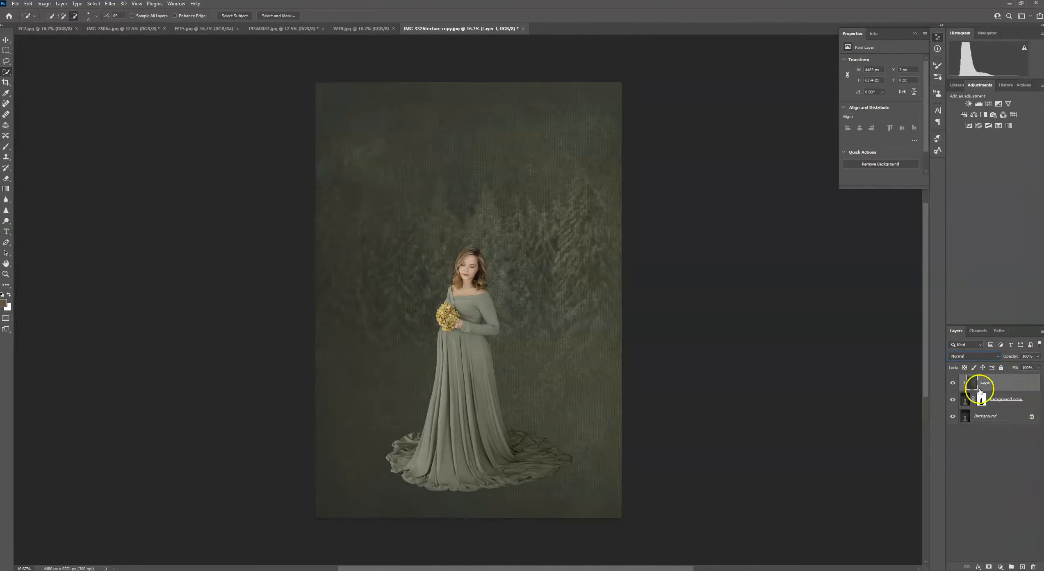
{"action": "left_click", "coordinate": [989, 567]}
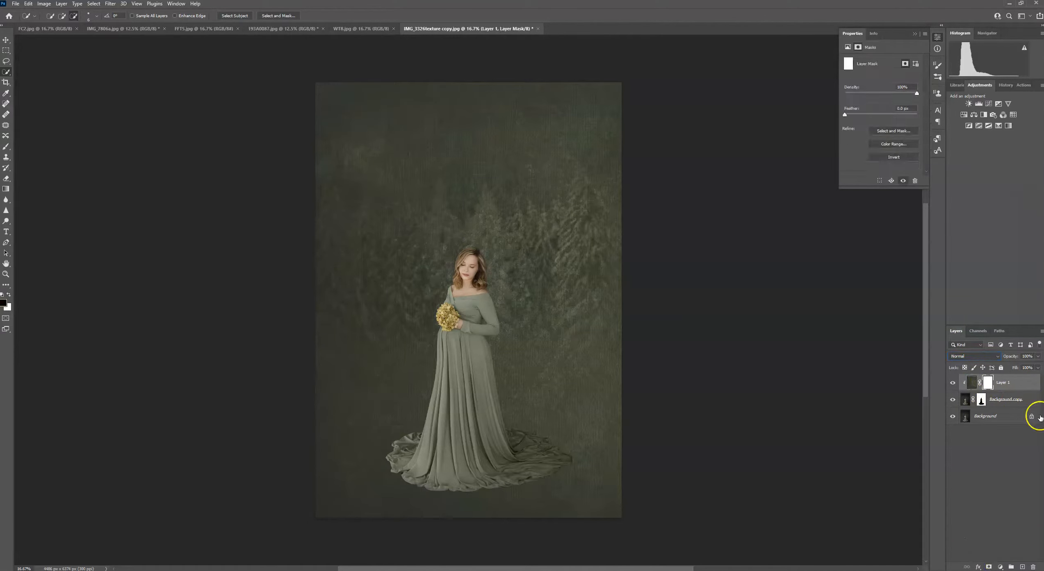
{"action": "left_click", "coordinate": [4, 148]}
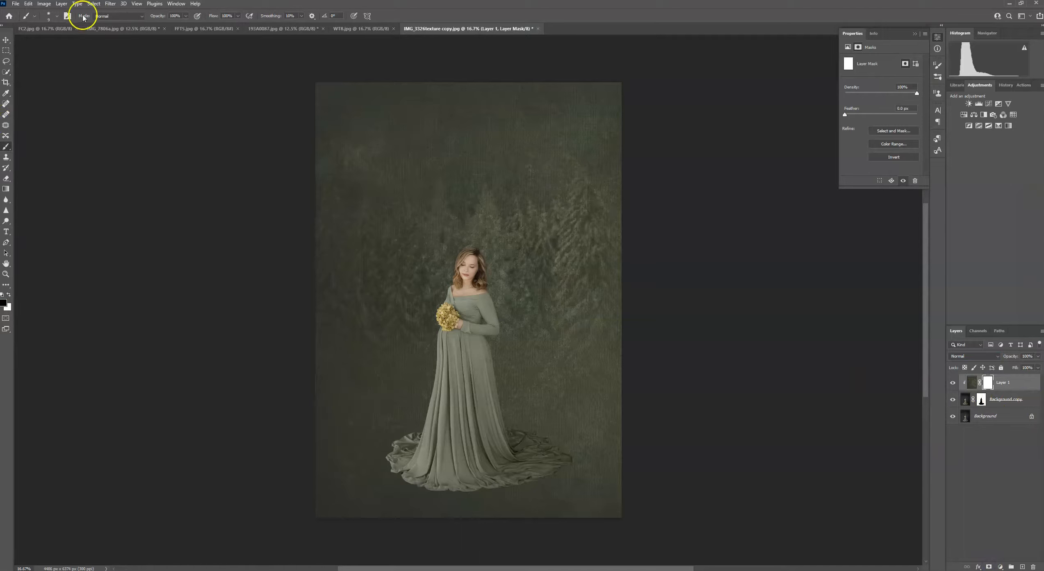
{"action": "left_click", "coordinate": [56, 16]}
{"action": "left_click", "coordinate": [93, 42]}
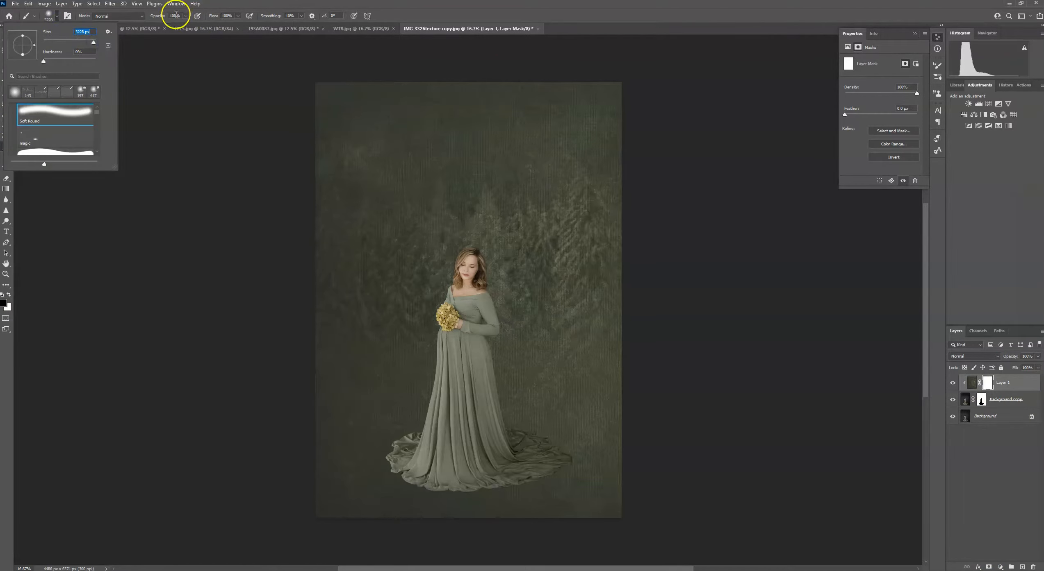
{"action": "left_click", "coordinate": [159, 16]}
{"action": "type", "text": "20"}
{"action": "key", "text": "Return"}
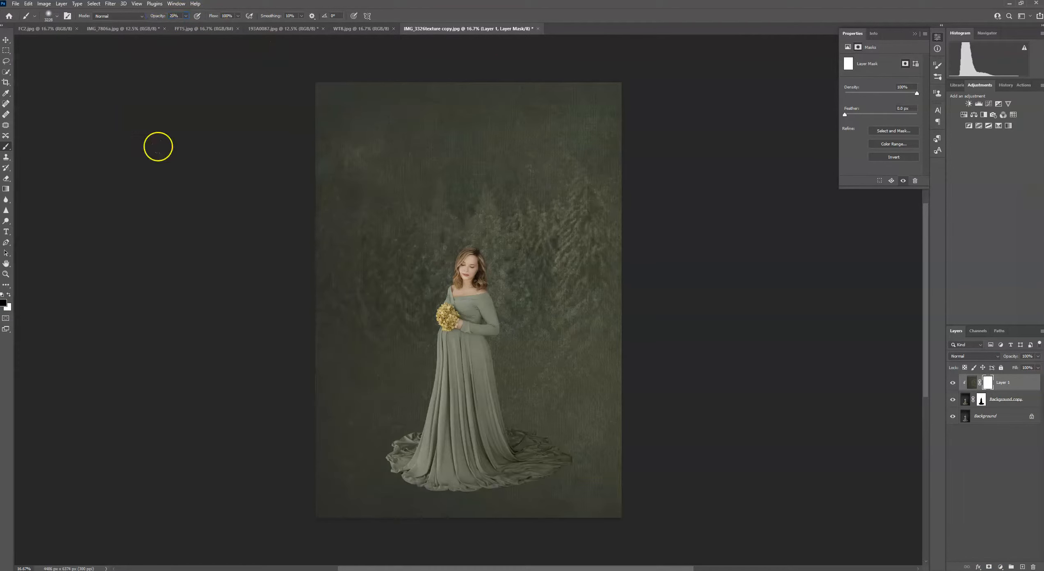
Paint black on Layer 1's mask to fade the forest texture across the floor and around the woman.
{"action": "left_click", "coordinate": [430, 447]}
{"action": "left_click", "coordinate": [562, 447]}
{"action": "left_click", "coordinate": [562, 459]}
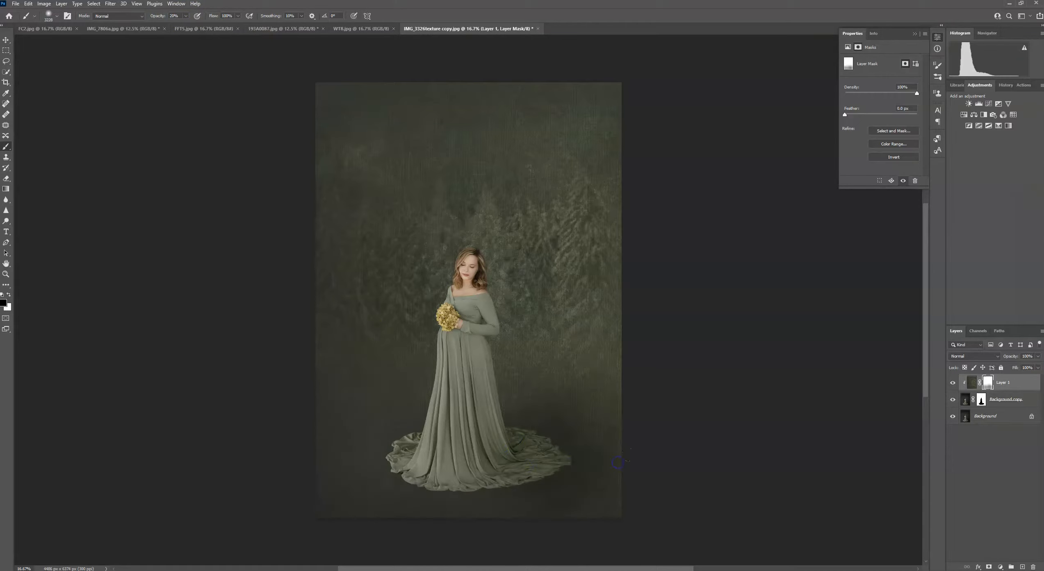
{"action": "left_click", "coordinate": [349, 463]}
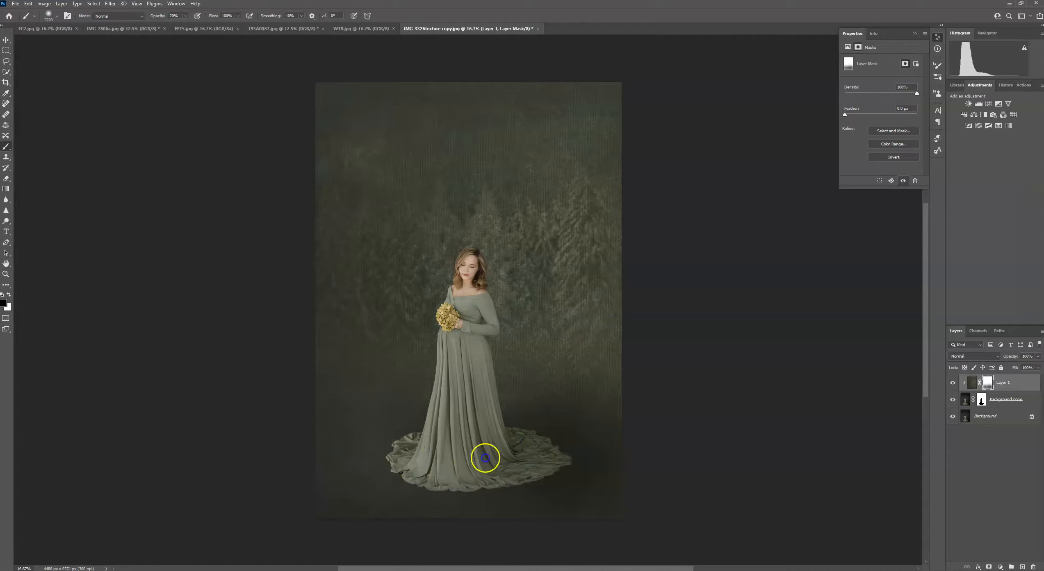
{"action": "left_click", "coordinate": [447, 521]}
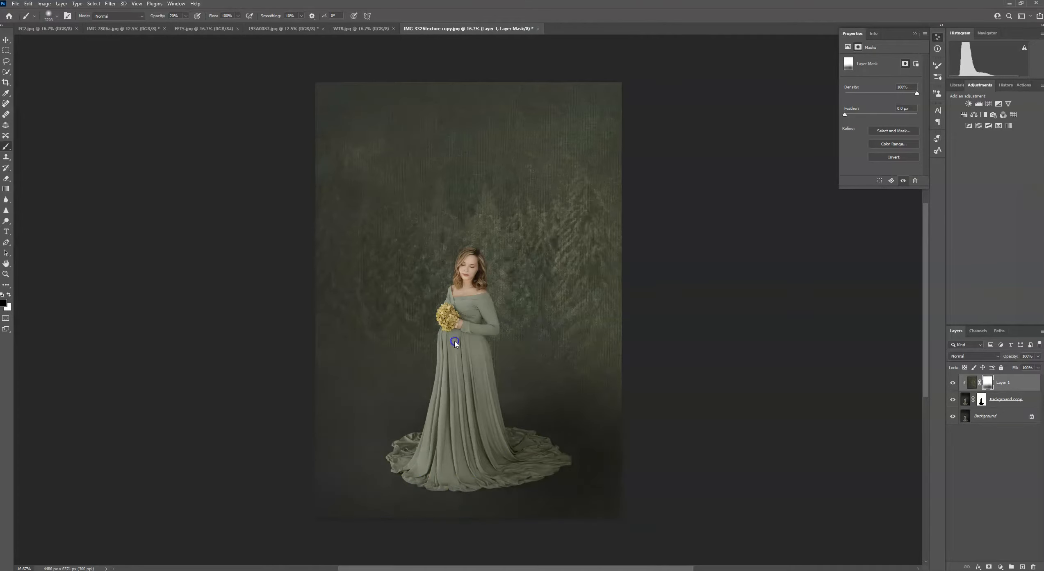
{"action": "left_click", "coordinate": [492, 272]}
{"action": "left_click", "coordinate": [570, 460]}
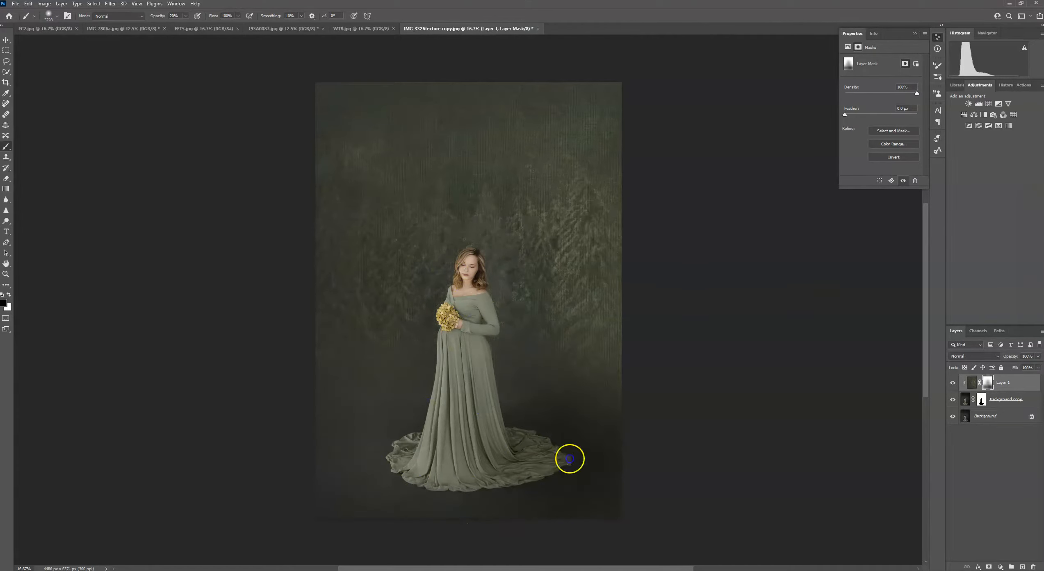
{"action": "left_click", "coordinate": [477, 286]}
Add a Levels adjustment clipped to Layer 1, raise its black input level to 10, and compare with and without it.
{"action": "left_click", "coordinate": [970, 384]}
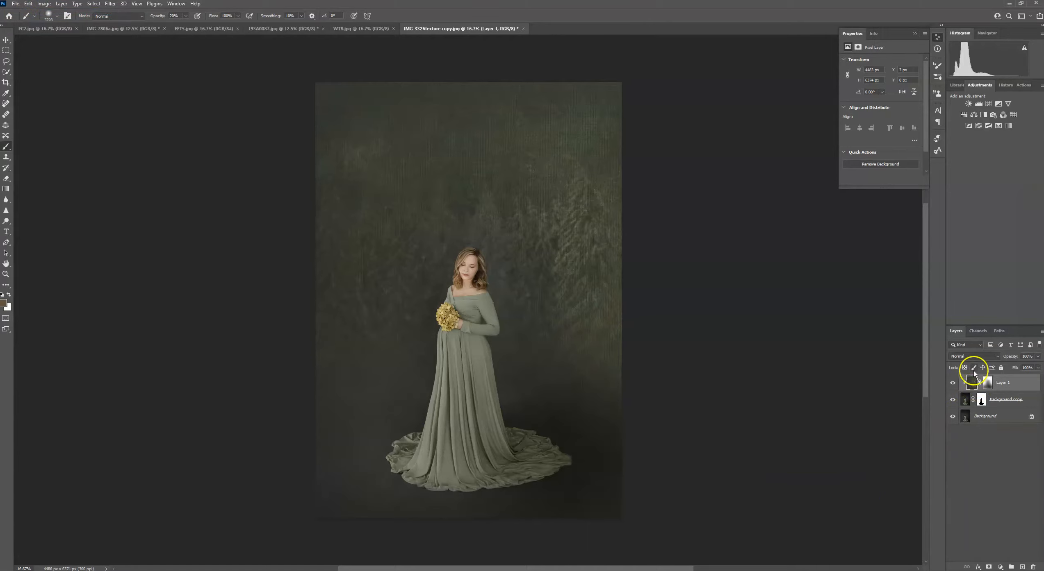
{"action": "left_click", "coordinate": [979, 104]}
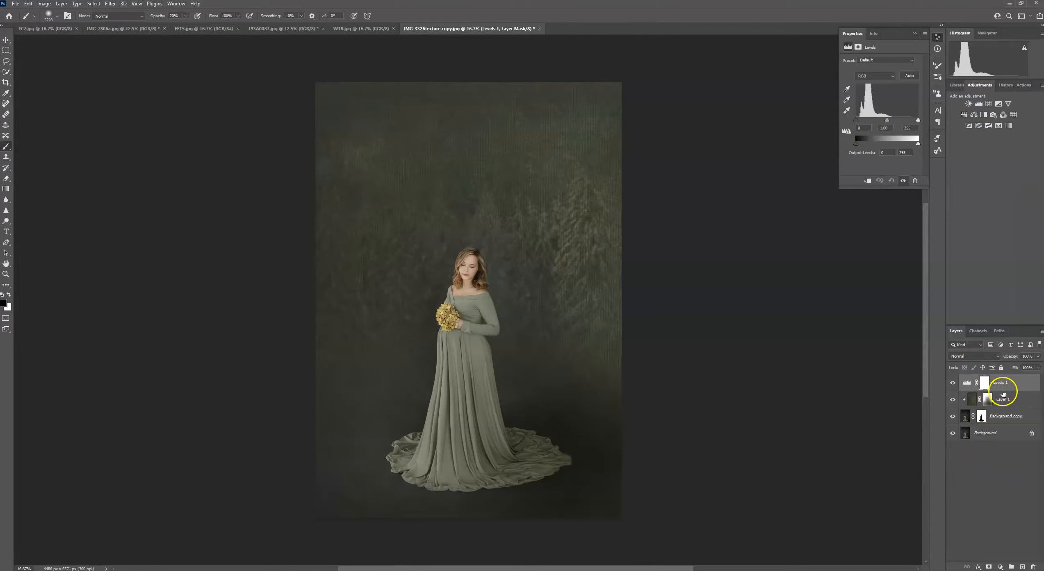
{"action": "left_click", "coordinate": [867, 181]}
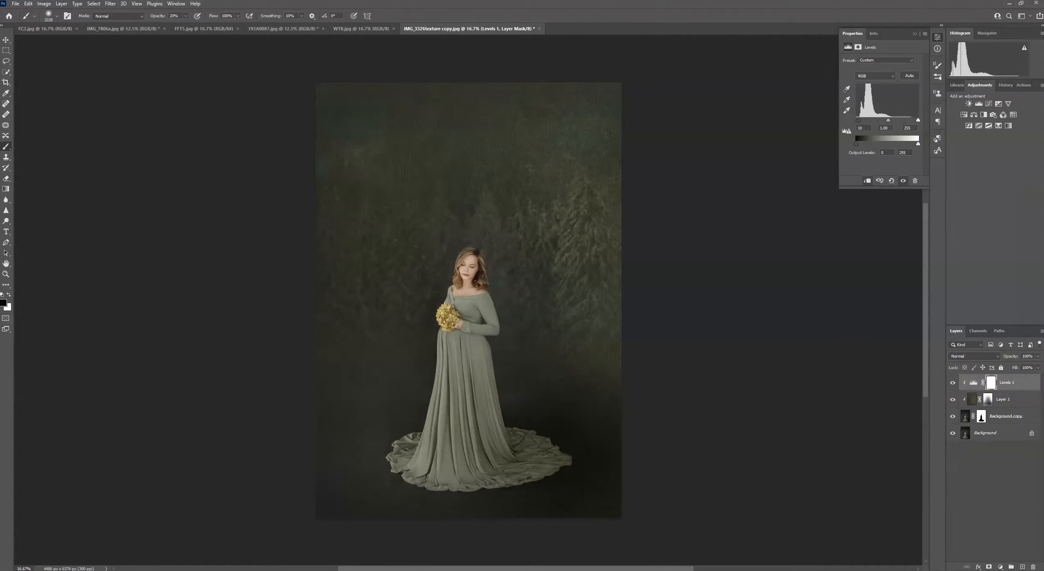
{"action": "left_click", "coordinate": [952, 384]}
{"action": "left_click", "coordinate": [953, 383]}
Try merging the Levels 1 adjustment with Layer 1, and undo the merge.
{"action": "left_click", "coordinate": [1000, 401], "text": "shift"}
{"action": "right_click", "coordinate": [1000, 400]}
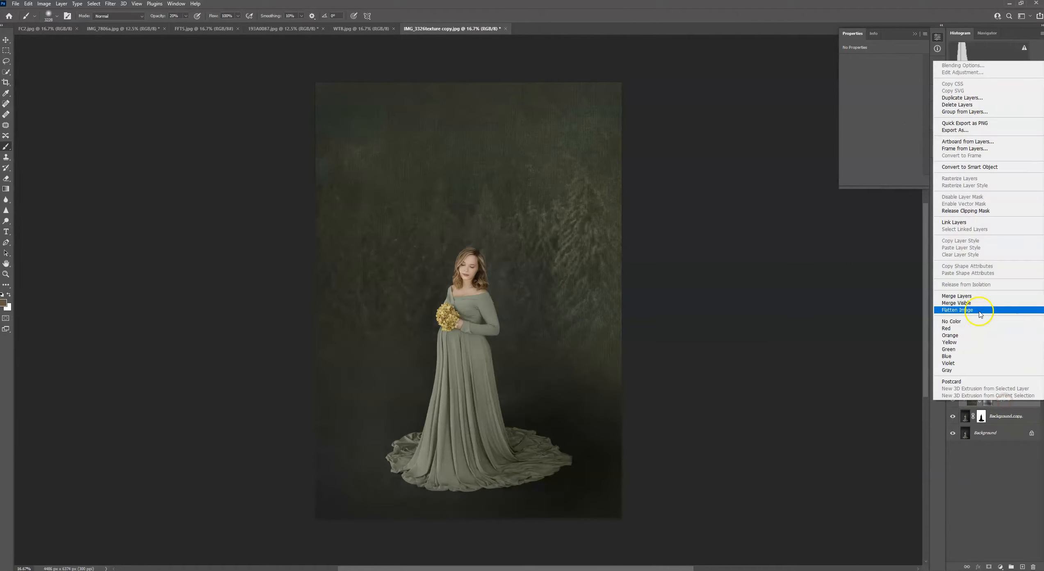
{"action": "left_click", "coordinate": [978, 297]}
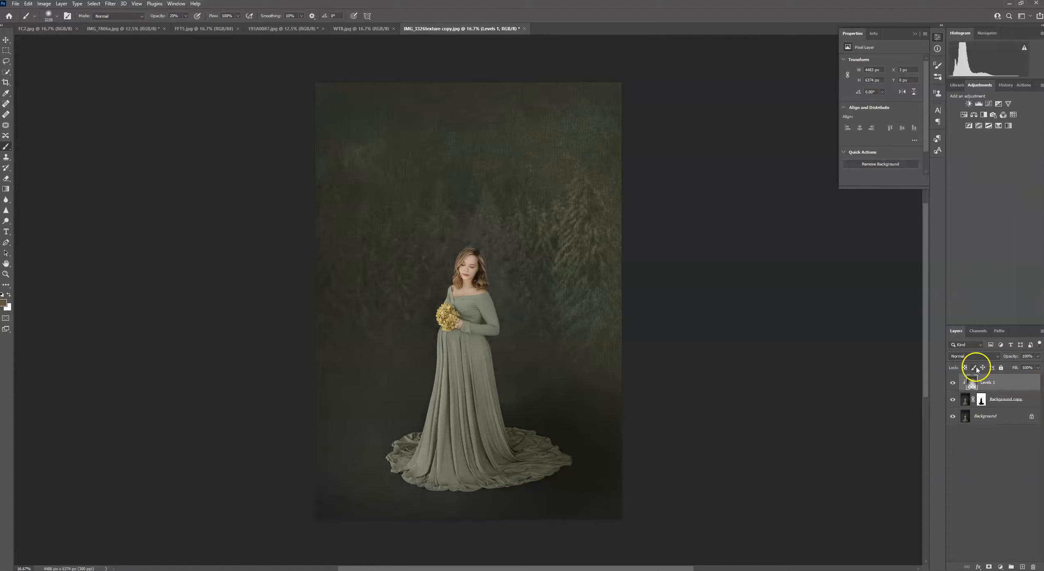
{"action": "left_click", "coordinate": [29, 3]}
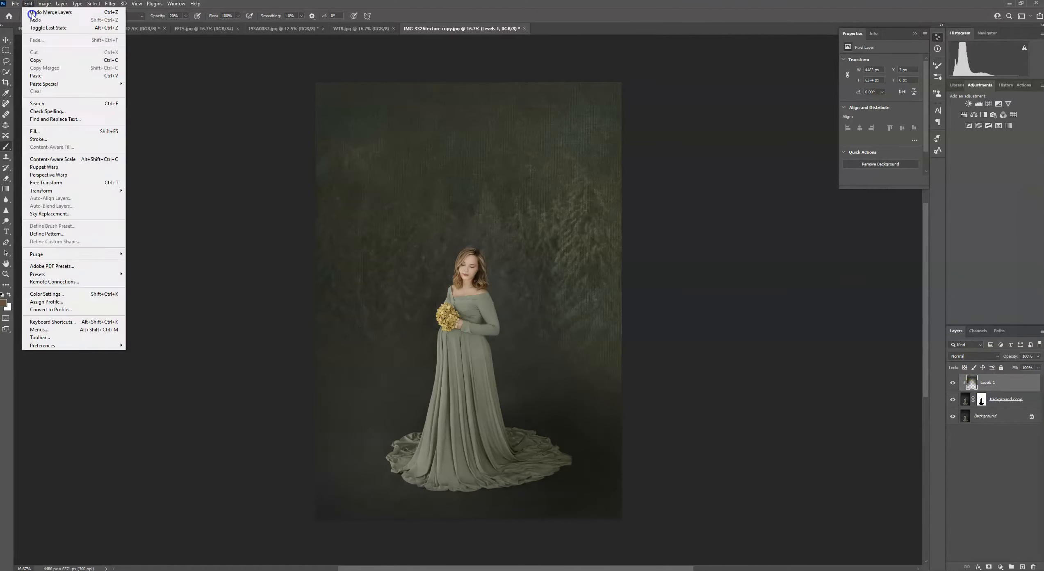
{"action": "left_click", "coordinate": [41, 11]}
Compare the portrait with and without the forest texture on Layer 1, leaving the texture shown.
{"action": "left_click", "coordinate": [952, 402]}
{"action": "left_click", "coordinate": [952, 402]}
{"action": "left_click", "coordinate": [952, 402]}
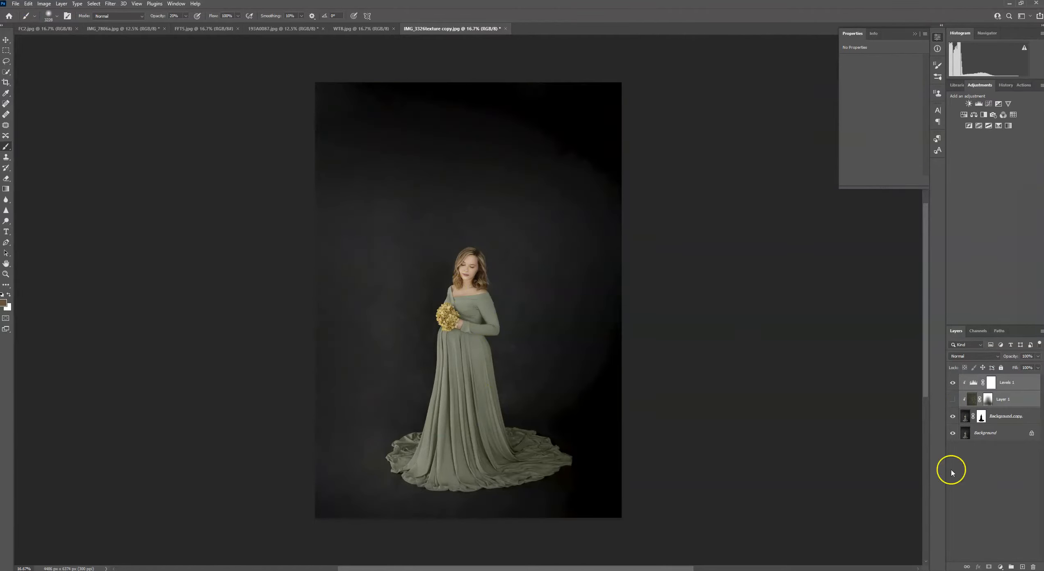
{"action": "left_click", "coordinate": [953, 400]}
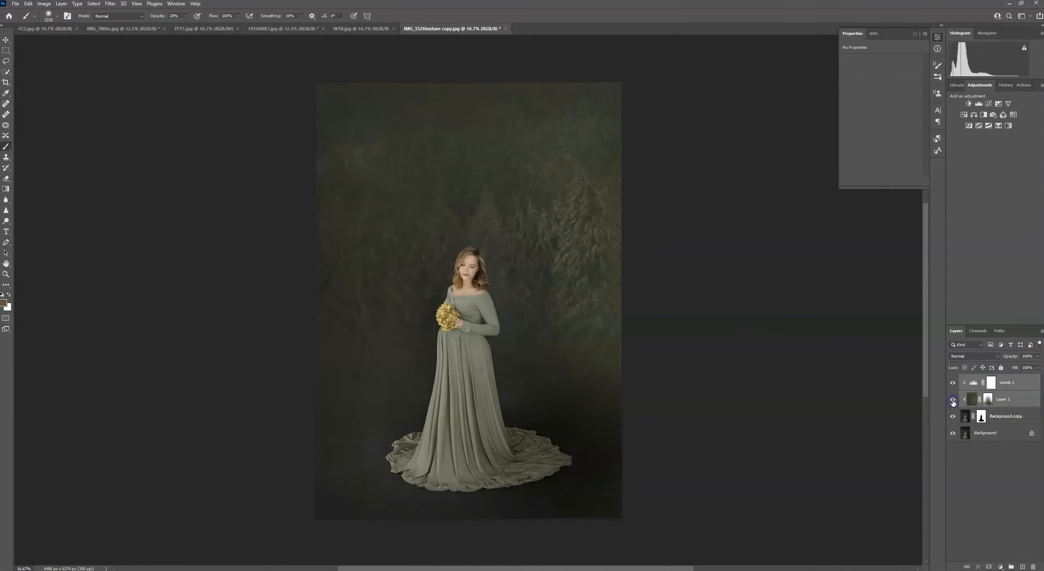
Try a lower opacity of about 47% on Layer 1 and restore it to 100%.
{"action": "left_click", "coordinate": [1009, 406]}
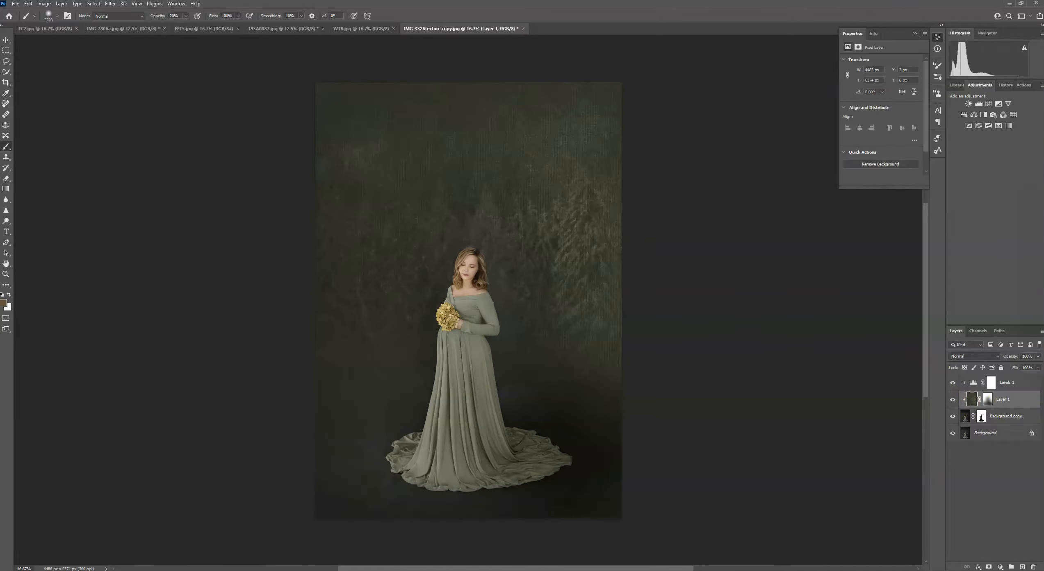
{"action": "left_click", "coordinate": [1028, 368]}
{"action": "left_click_drag", "start_coordinate": [1038, 365], "coordinate": [1036, 367]}
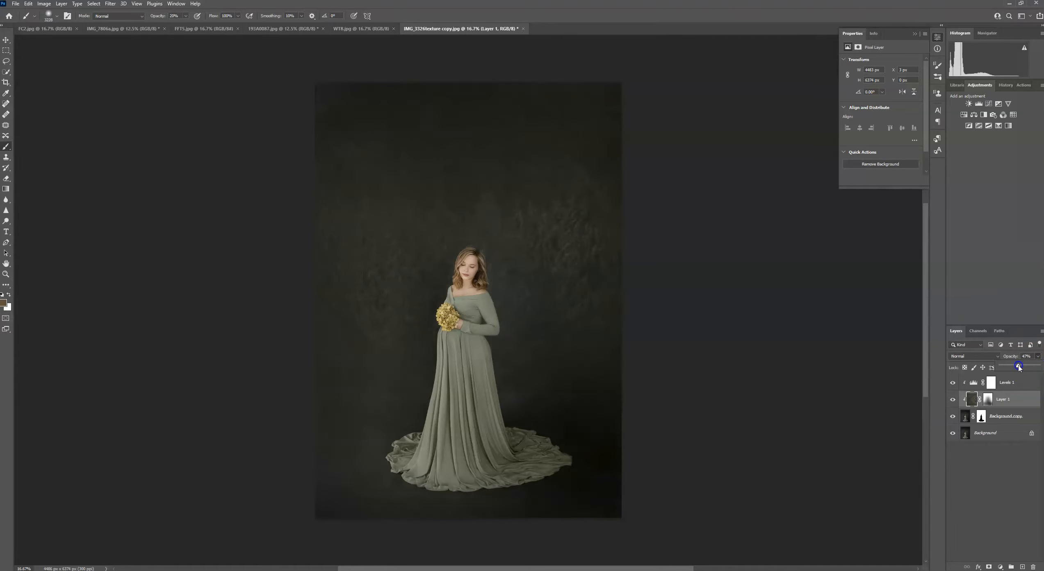
{"action": "left_click_drag", "start_coordinate": [1022, 367], "coordinate": [1038, 366]}
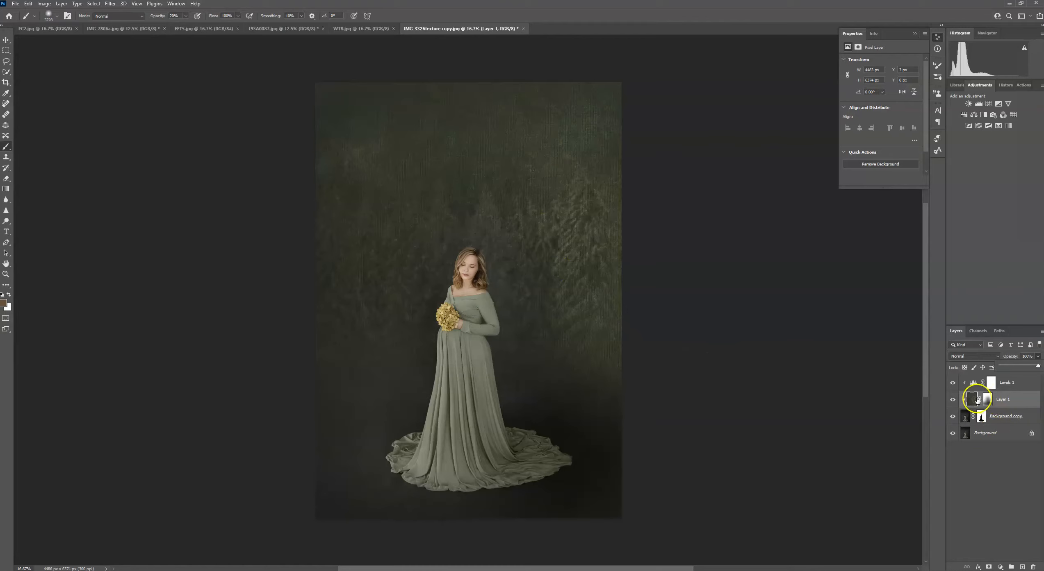
{"action": "left_click", "coordinate": [94, 5]}
{"action": "left_click", "coordinate": [107, 13]}
{"action": "left_click", "coordinate": [37, 5]}
{"action": "left_click", "coordinate": [109, 4]}
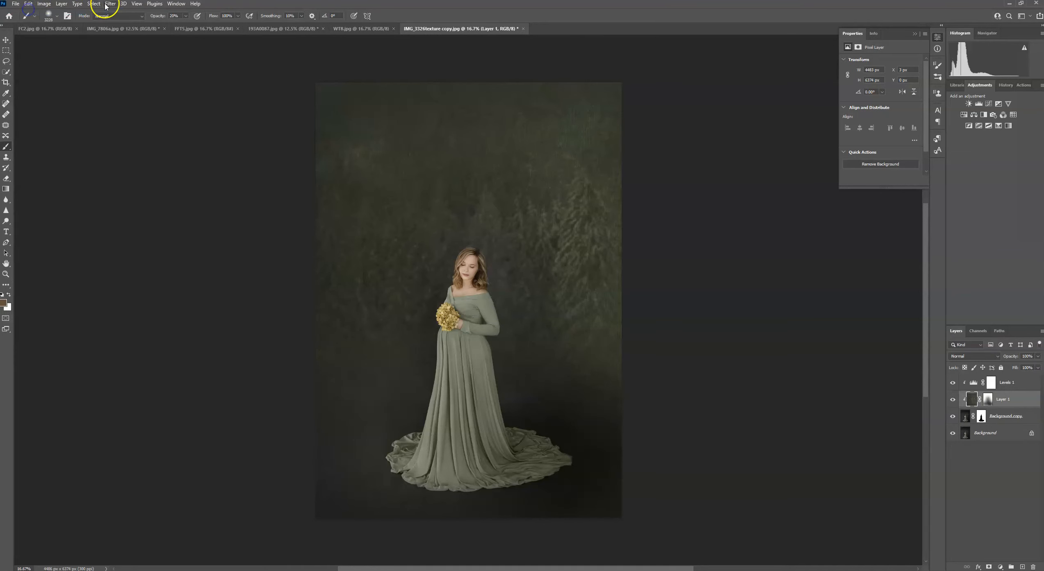
{"action": "mouse_move", "coordinate": [144, 109]}
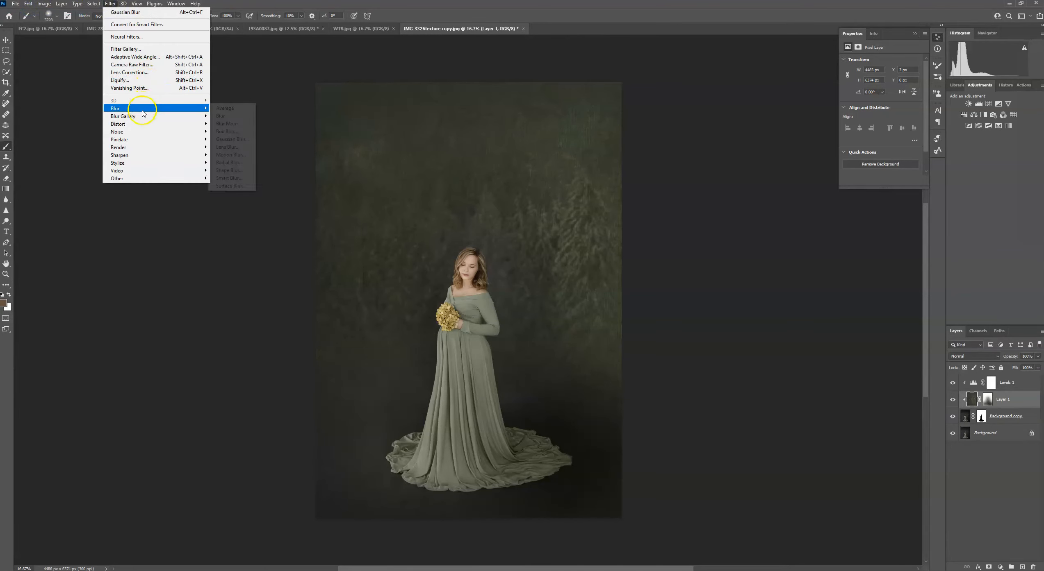
{"action": "left_click", "coordinate": [223, 139]}
{"action": "left_click", "coordinate": [857, 148]}
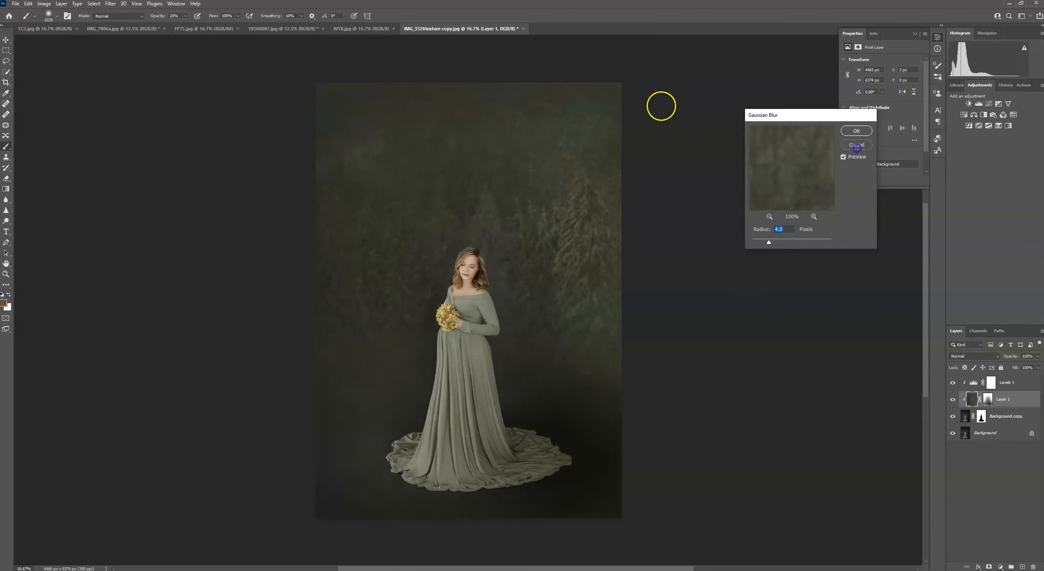
Apply a Gaussian Blur with a 4-pixel radius to the forest texture on Layer 1, and flatten the image.
{"action": "left_click", "coordinate": [109, 4]}
{"action": "mouse_move", "coordinate": [130, 108]}
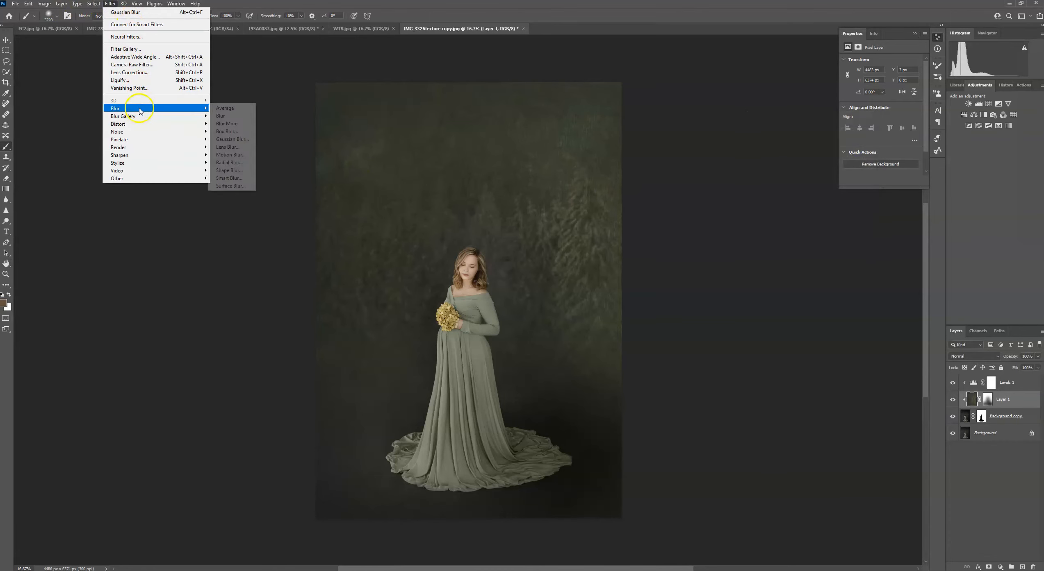
{"action": "left_click", "coordinate": [215, 140]}
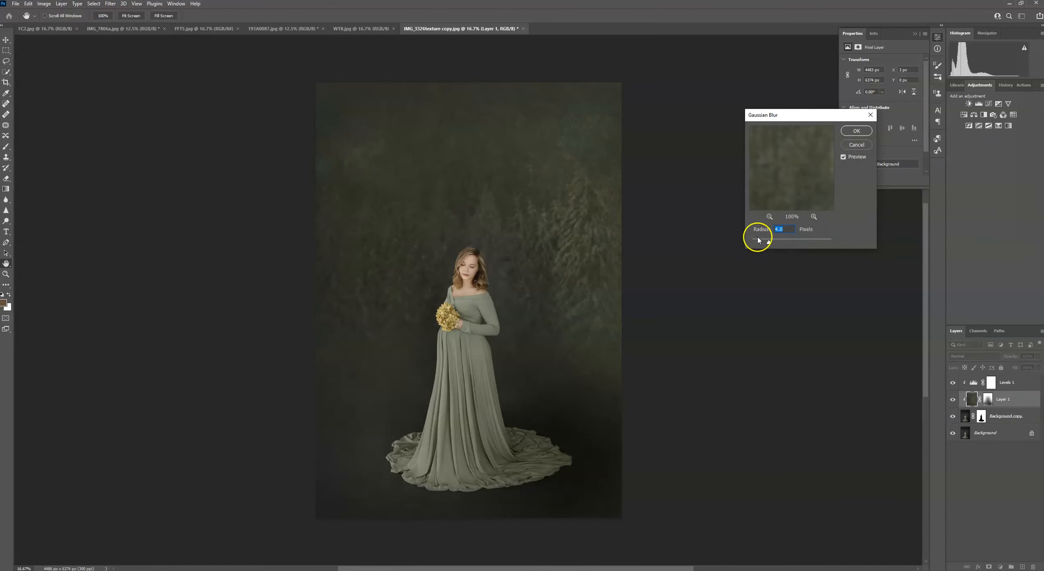
{"action": "left_click", "coordinate": [845, 138]}
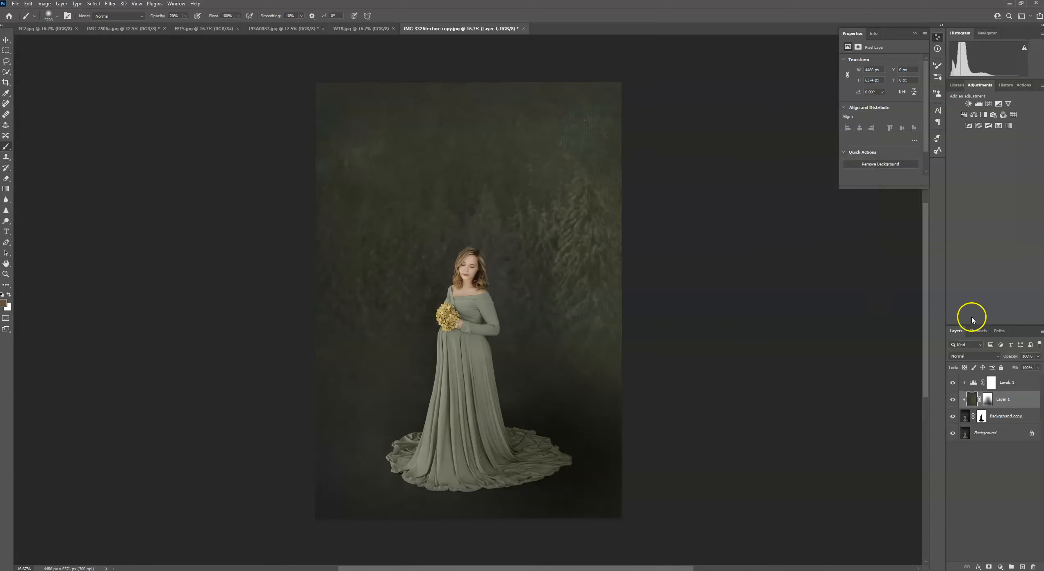
{"action": "right_click", "coordinate": [1001, 434]}
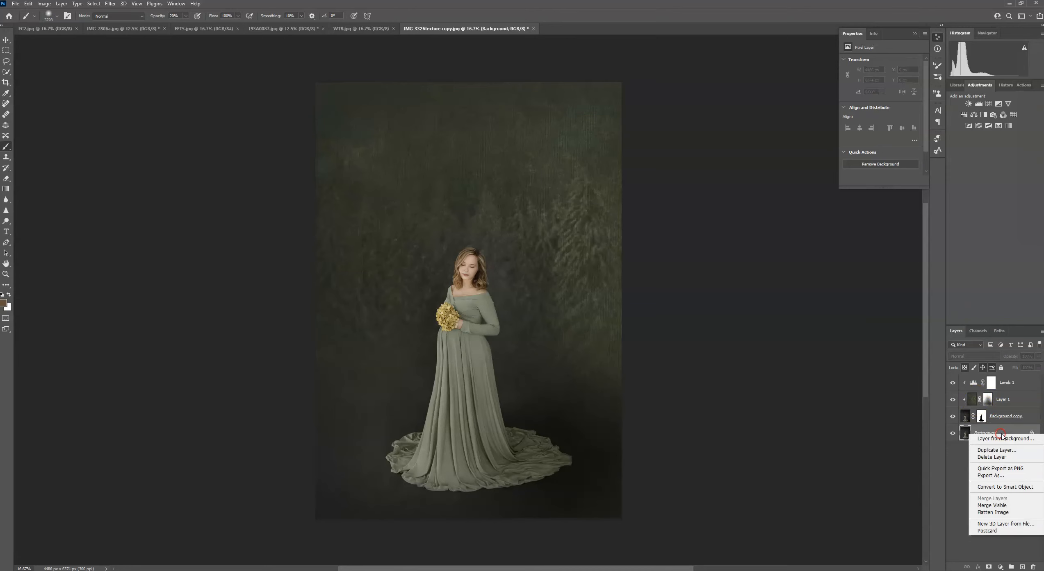
{"action": "left_click", "coordinate": [997, 514]}
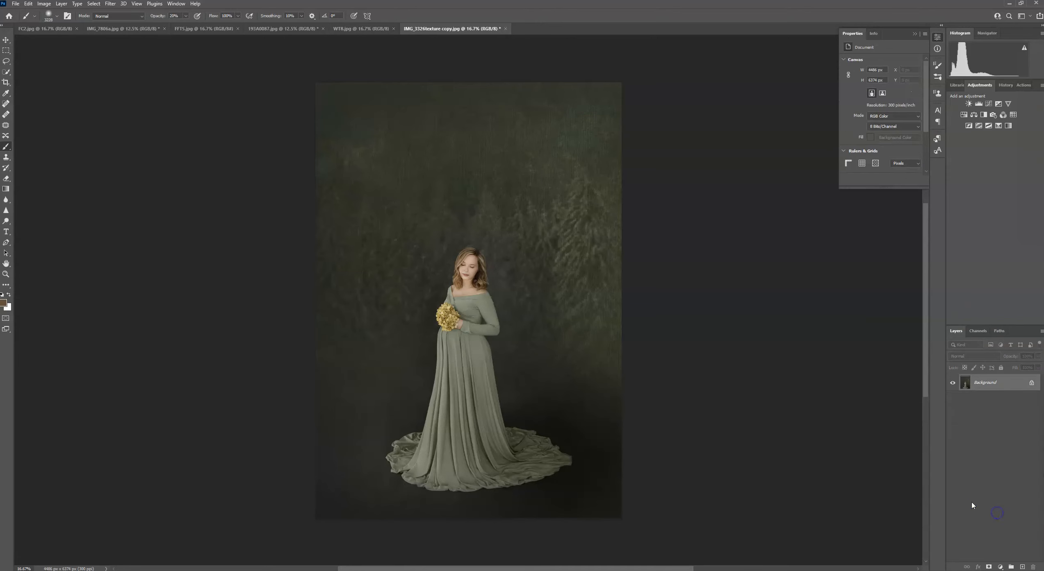
Compare the original yellow-gown portrait with the flattened edit using the document's history, leaving the flattened version active.
{"action": "left_click", "coordinate": [1004, 85]}
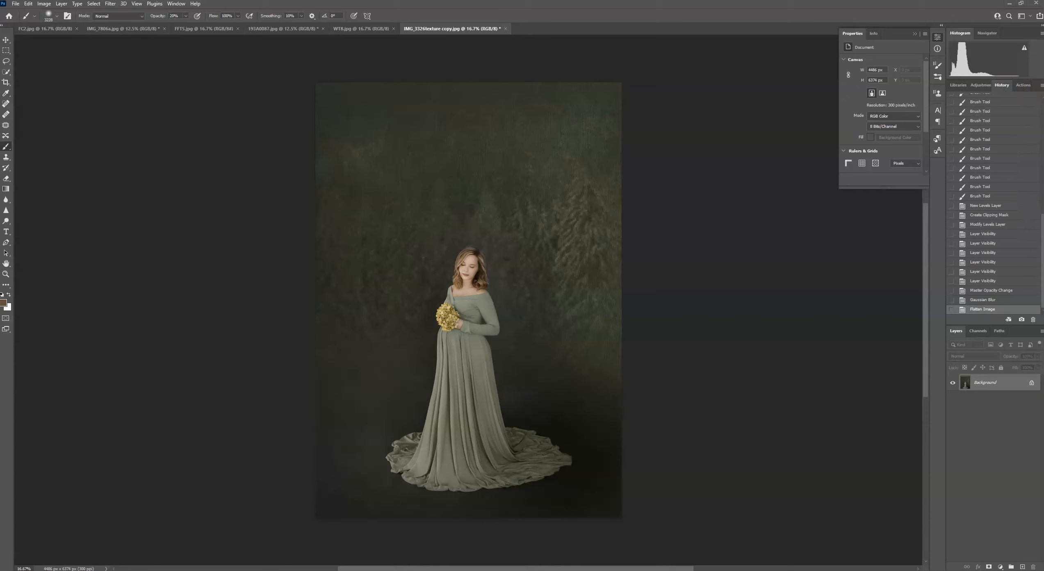
{"action": "left_click_drag", "start_coordinate": [1040, 119], "coordinate": [1039, 103]}
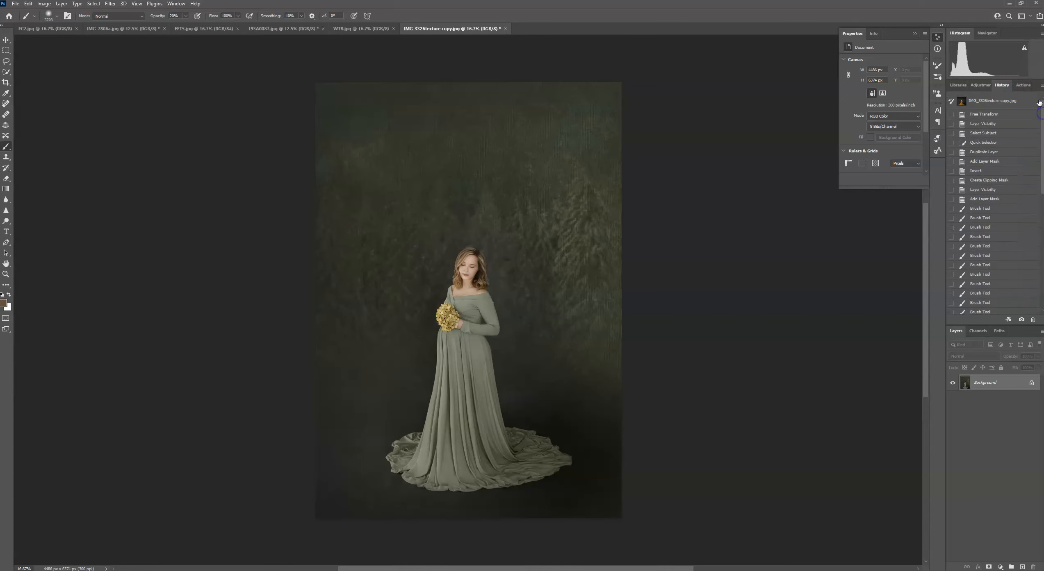
{"action": "left_click", "coordinate": [1021, 103]}
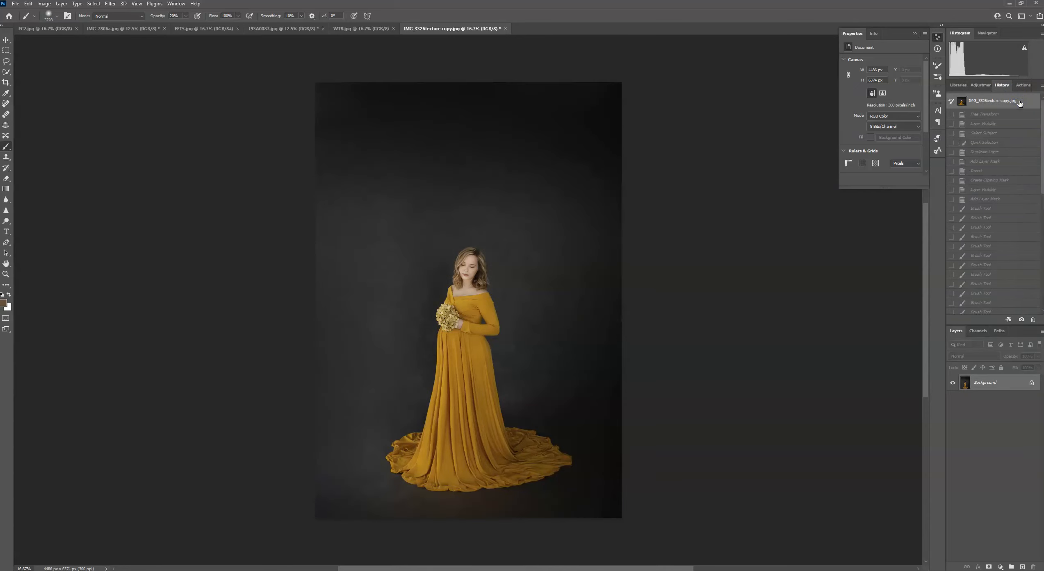
{"action": "scroll", "coordinate": [999, 142], "scroll_direction": "down", "scroll_amount": 10}
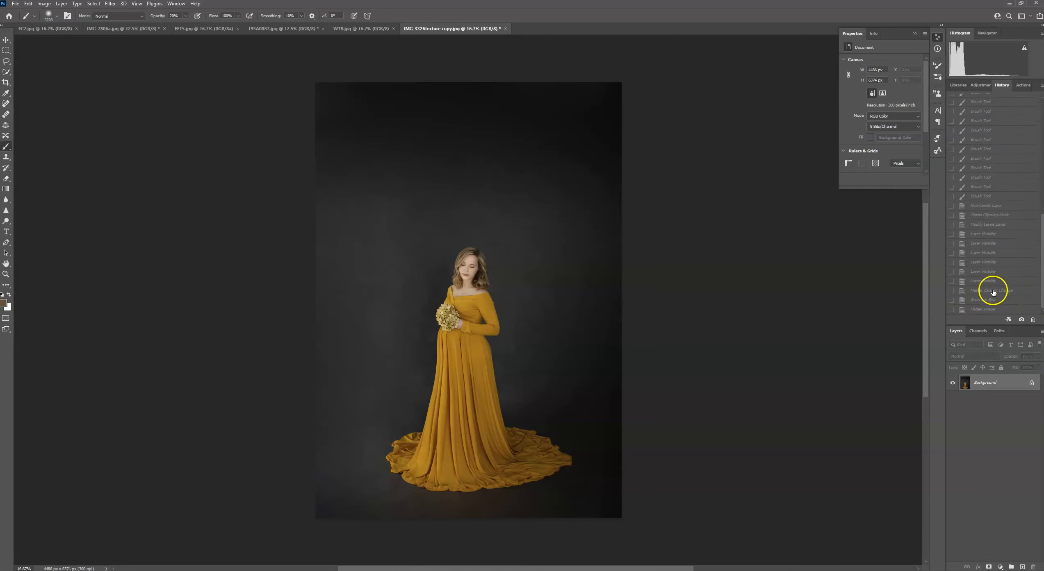
{"action": "left_click", "coordinate": [980, 309]}
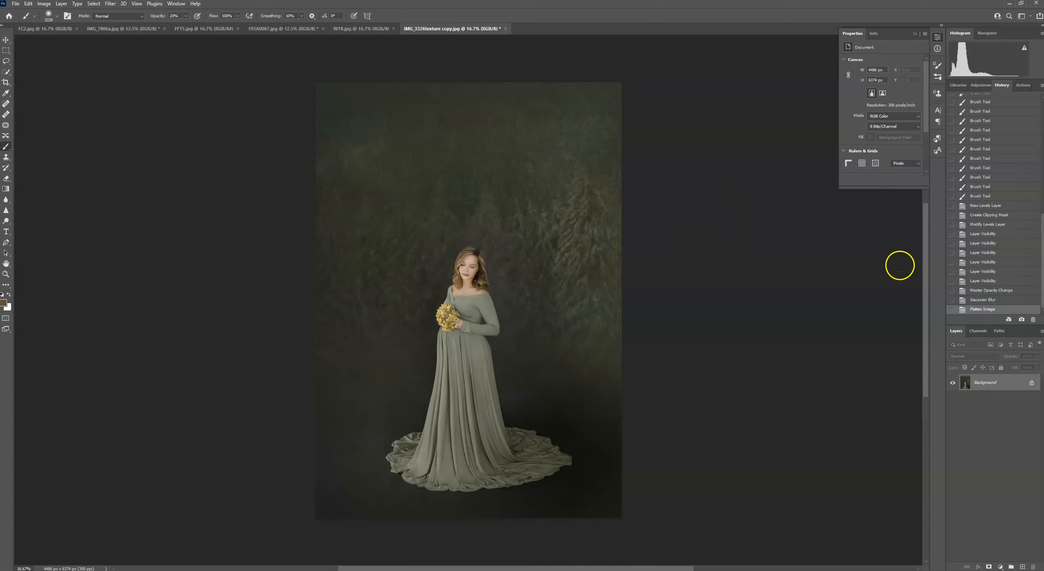
Review the finished brown-toned and purple-toned maternity portraits in the other open documents.
{"action": "left_click", "coordinate": [288, 29]}
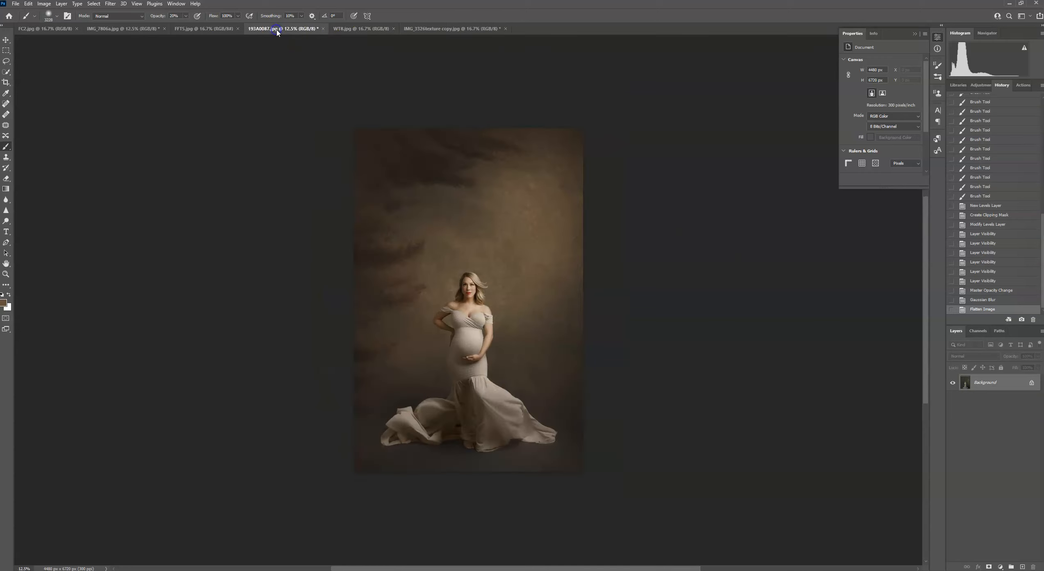
{"action": "left_click", "coordinate": [150, 29]}
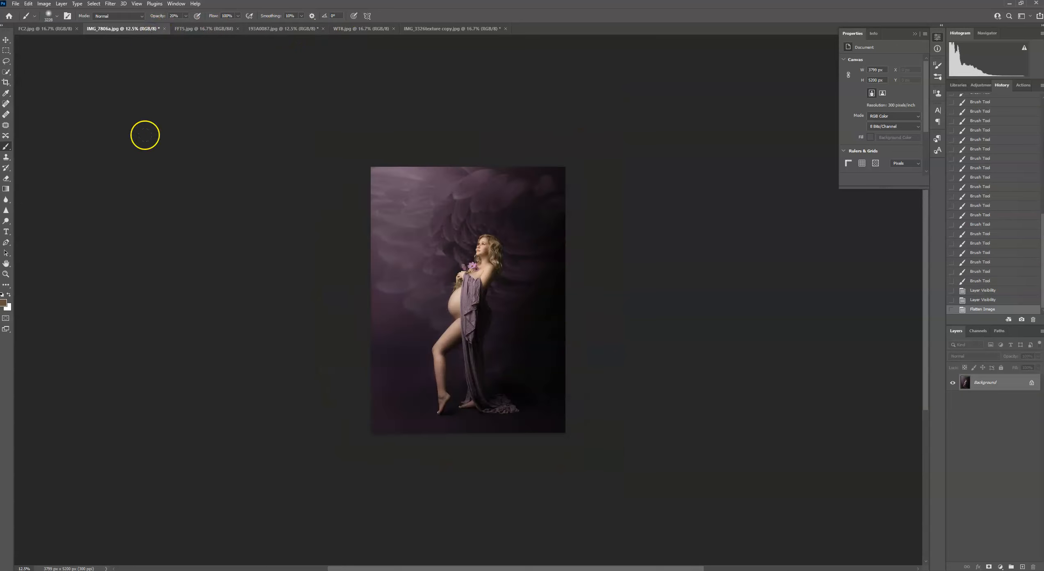